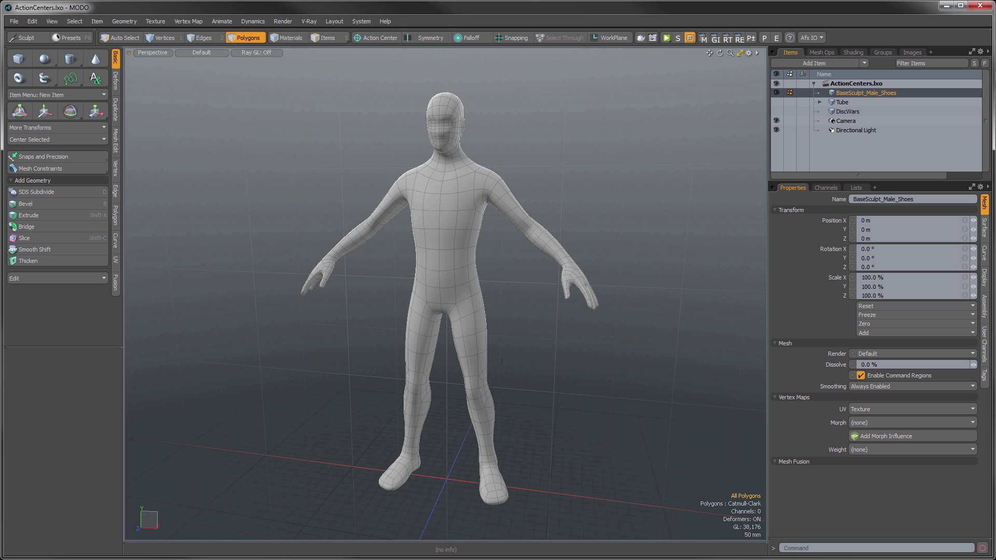
Step: Select four polygons on the left chest, try rotating them about the selection's own center, and undo the rotation
mouse_move(457, 228)
alt+mouse_down()
mouse_move(518, 212)
mouse_move(438, 240)
mouse_move(488, 262)
mouse_move(455, 246)
mouse_move(459, 258)
alt+mouse_up()
click(465, 238)
key(e)
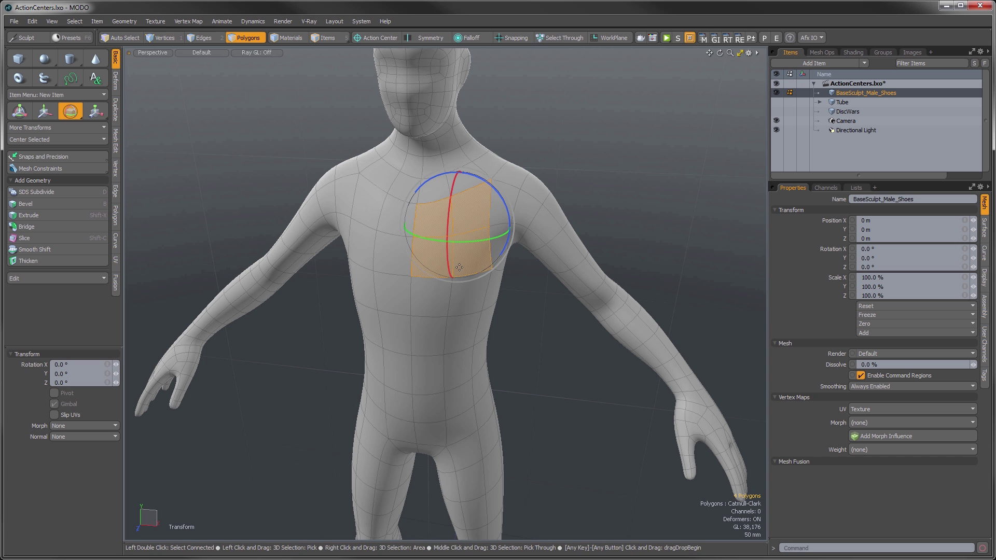
drag(503, 210, 507, 241)
drag(481, 170, 505, 196)
key(ctrl+z)
Step: Relocate the Rotate handle to empty space beside the shoulder, try rotating the chest polygons around it, and undo the rotation
click(648, 209)
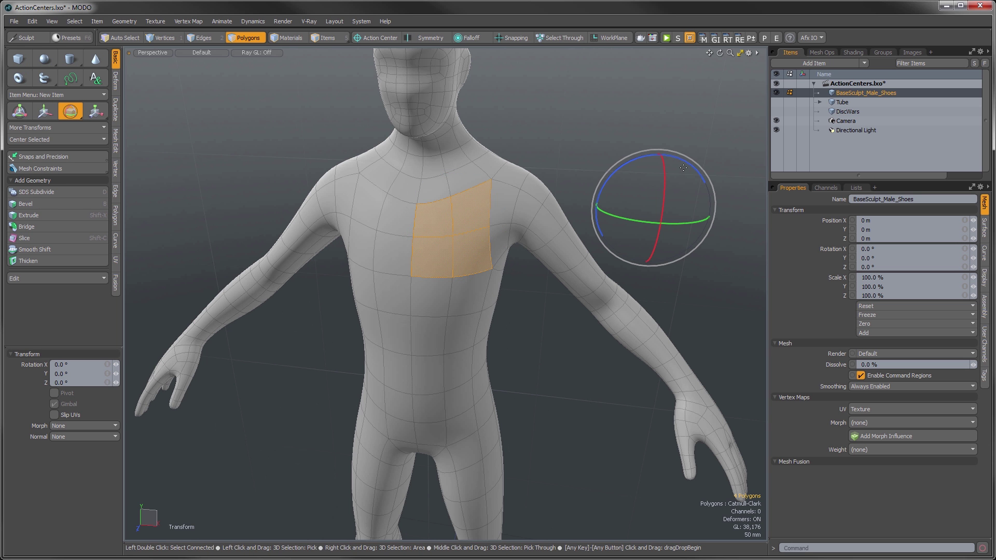
mouse_move(681, 158)
mouse_down()
mouse_move(666, 154)
mouse_move(704, 182)
mouse_move(671, 156)
mouse_up()
key(ctrl+z)
Step: Select a single vertex on the outer left upper arm in vertex mode, try moving it with the Move tool, and undo the move
key(1)
ctrl+alt+drag(633, 303, 668, 254)
alt+shift+drag(669, 254, 530, 242)
alt+drag(530, 241, 511, 213)
key(w)
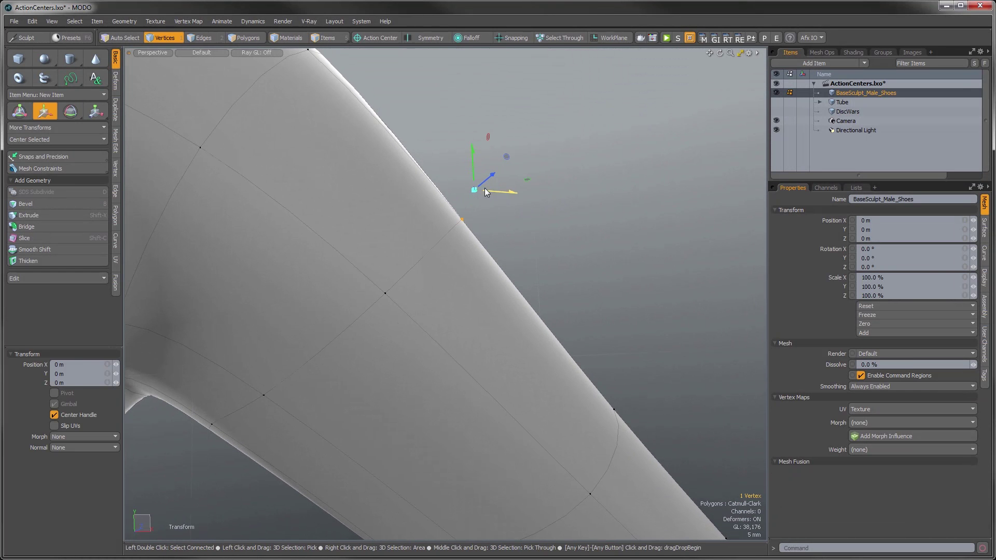
drag(486, 181, 495, 173)
key(ctrl+z)
Step: Move the selected arm vertex about -4.8 mm in X and -2.6 mm in Y from a handle beside the arm, and drop the tool
alt+drag(529, 202, 527, 212)
drag(530, 254, 556, 298)
key(ctrl+z)
alt+drag(552, 263, 482, 297)
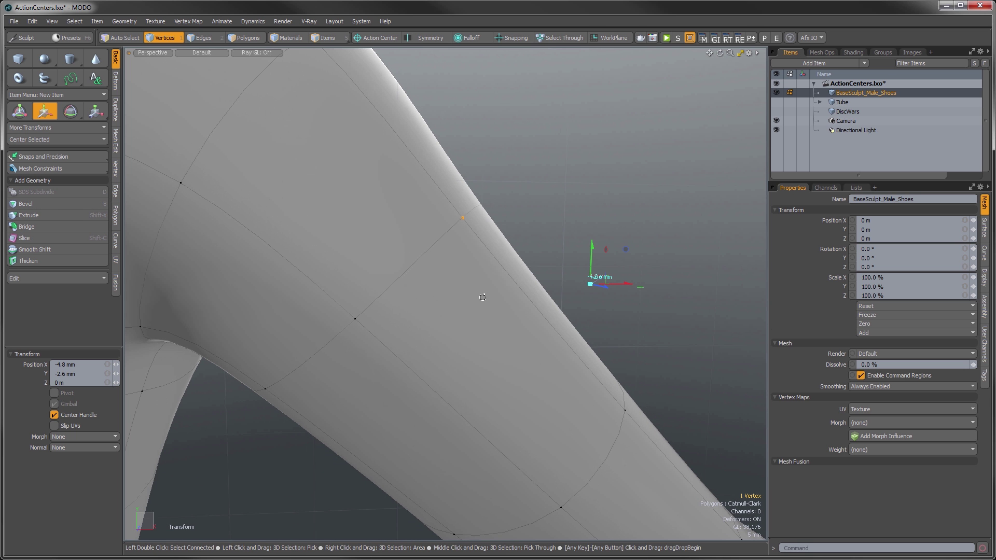
scroll(482, 296, down, 3)
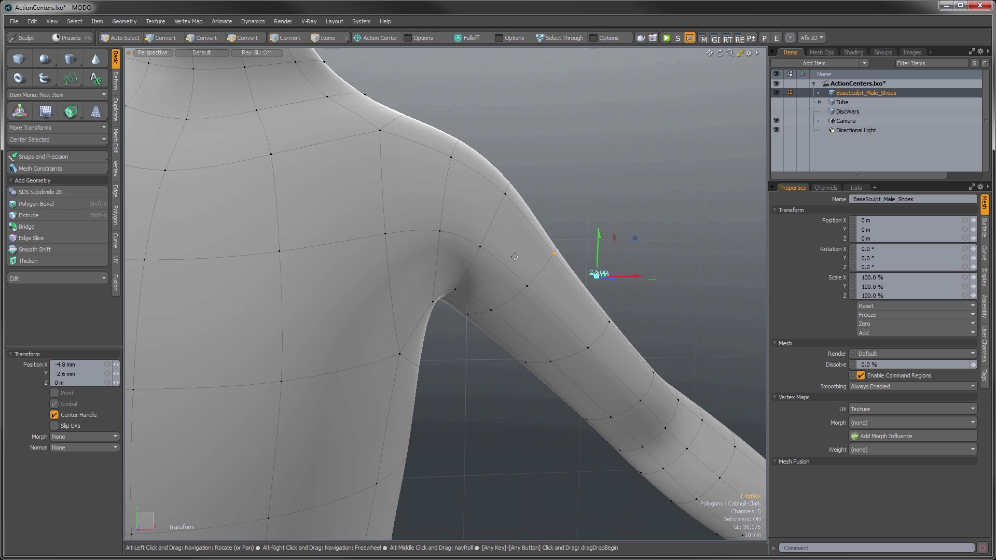
key(space)
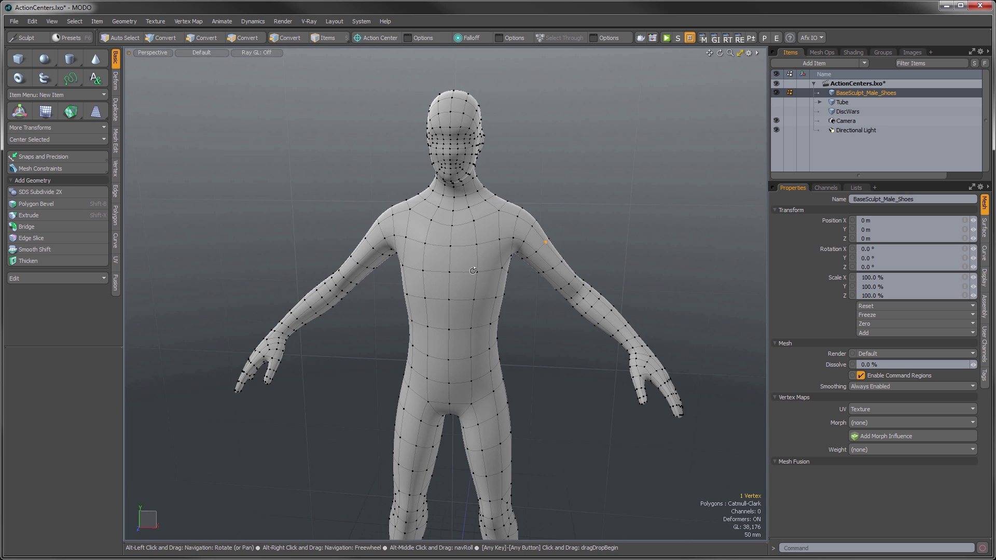
Step: Set the Action Center to (none)
click(371, 39)
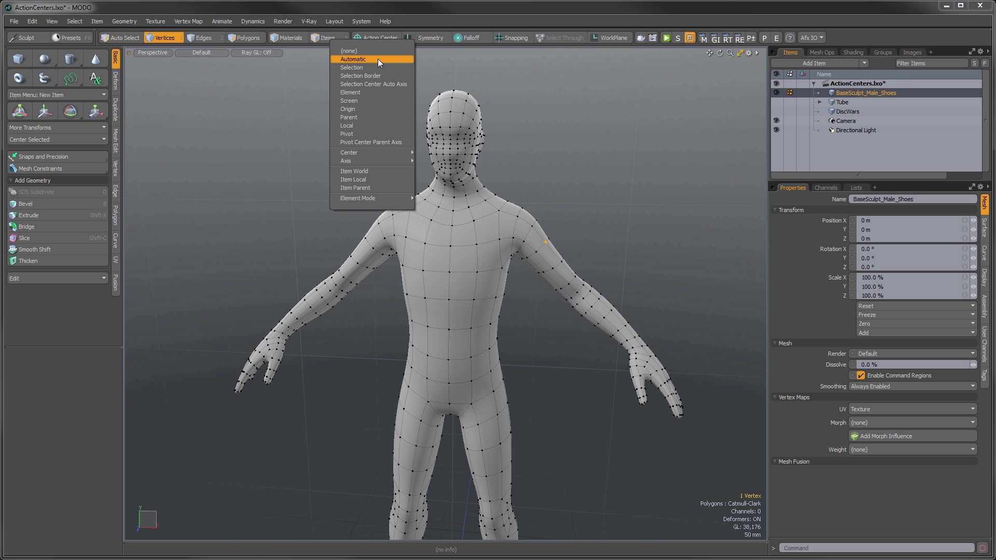
click(392, 12)
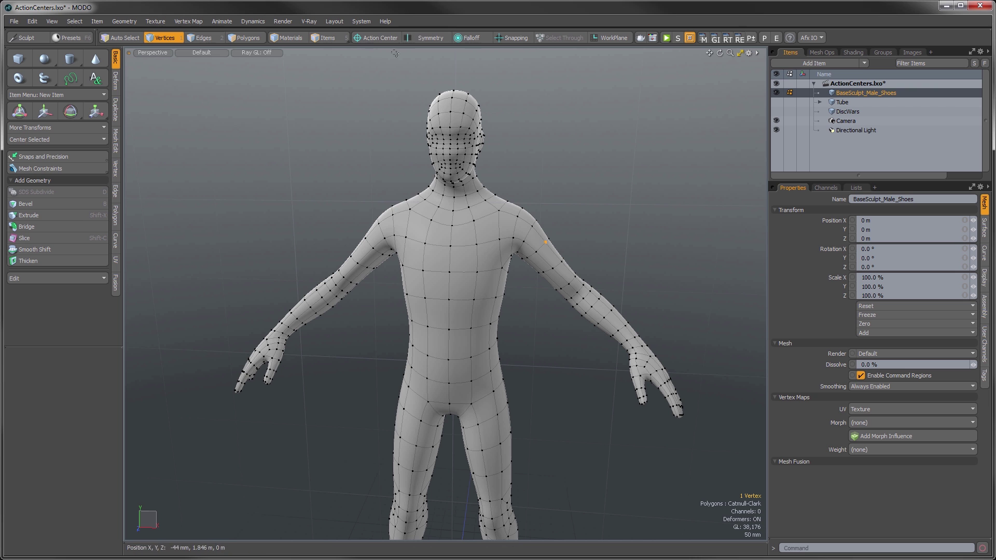
click(379, 39)
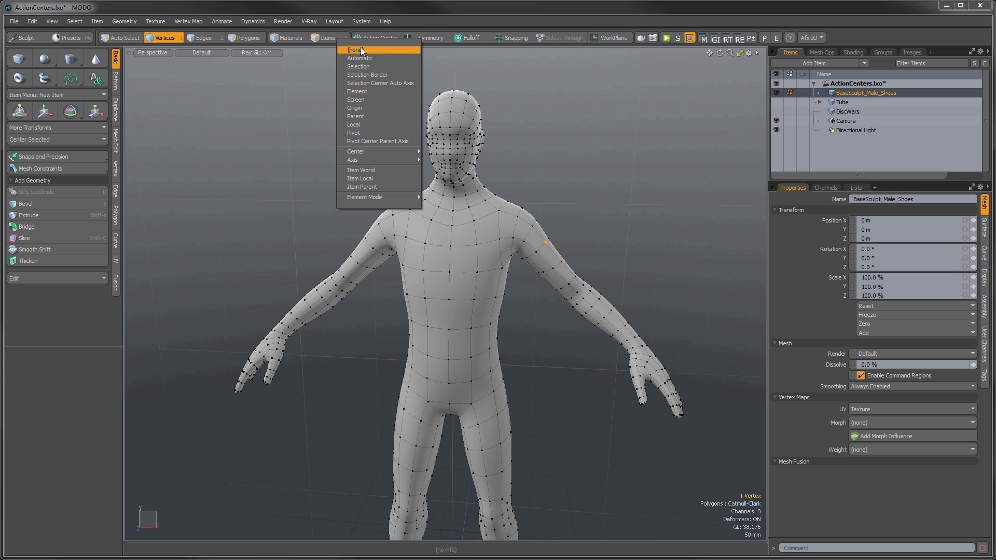
click(365, 49)
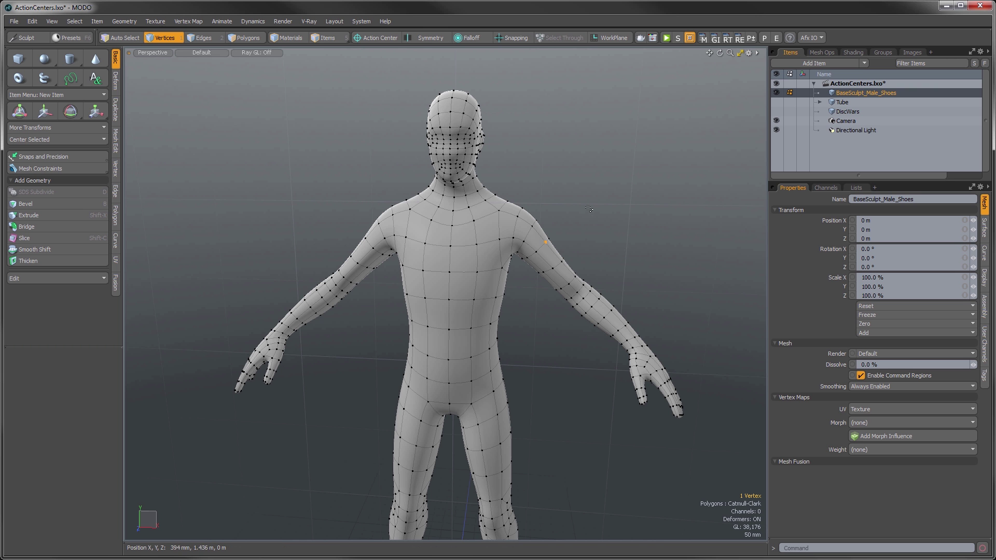
Step: Clear the vertex selection and select four polygons on the left chest in polygon mode
alt+drag(501, 259, 539, 254)
alt+shift+drag(524, 239, 503, 323)
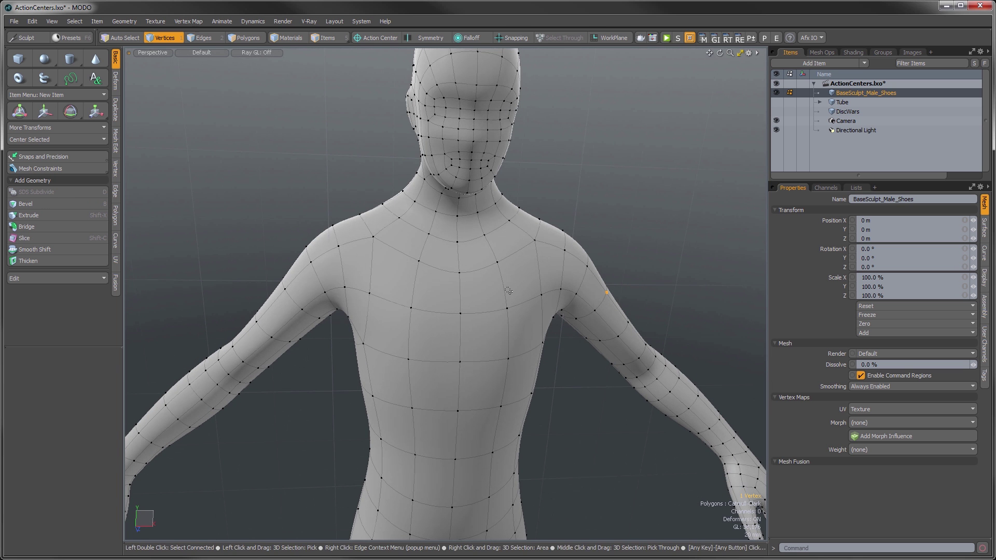
key(Escape)
alt+drag(508, 291, 470, 297)
key(2)
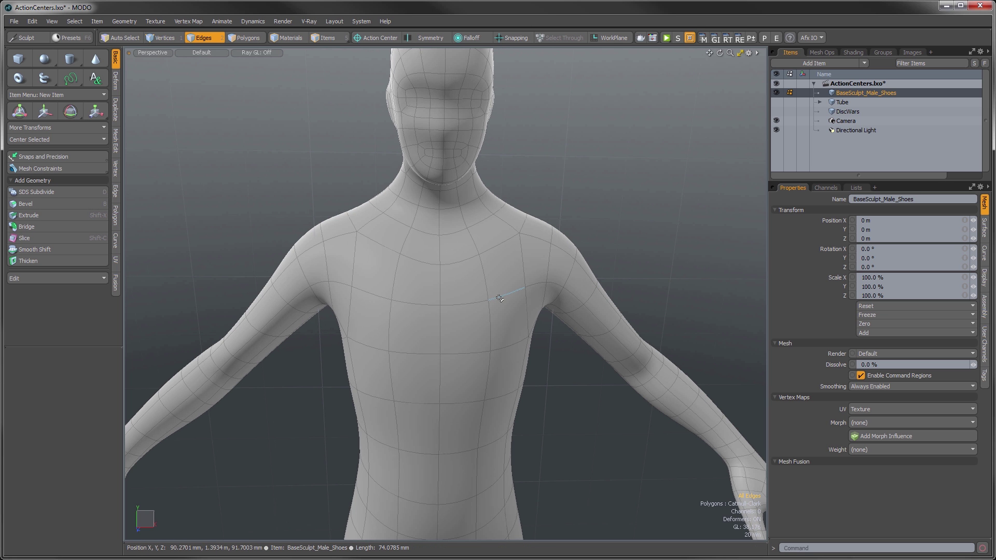
key(3)
mouse_move(498, 296)
mouse_down()
mouse_move(509, 298)
mouse_move(474, 306)
mouse_move(485, 305)
mouse_move(472, 313)
mouse_move(483, 339)
mouse_up()
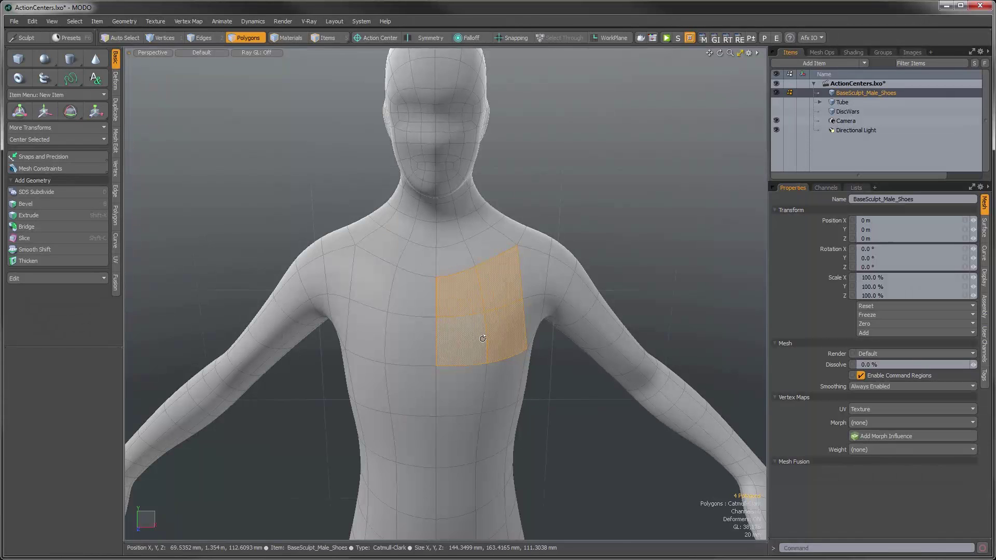
Step: Cycle the Move, Rotate and Scale tools on the chest polygons, return to Move, and examine its handle from several angles
key(w)
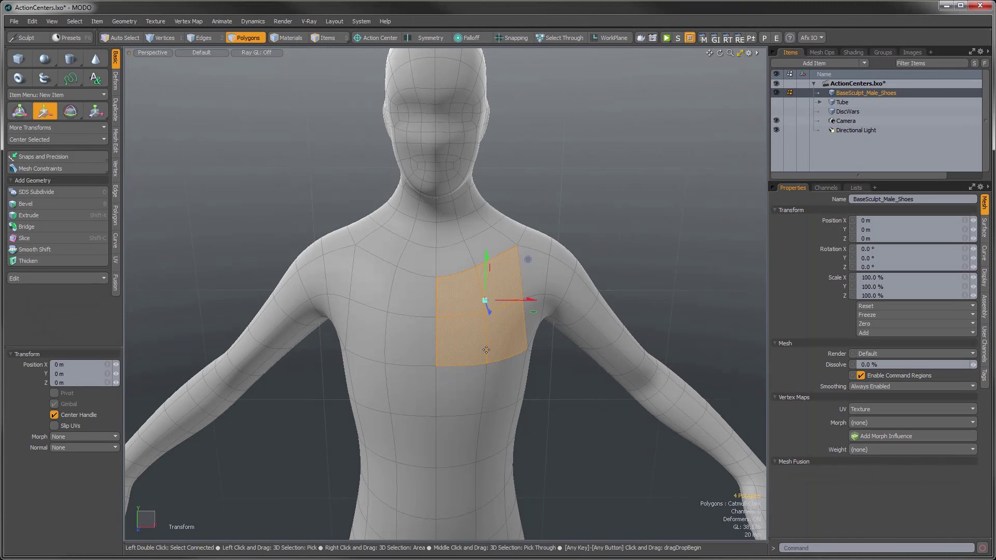
key(e)
key(r)
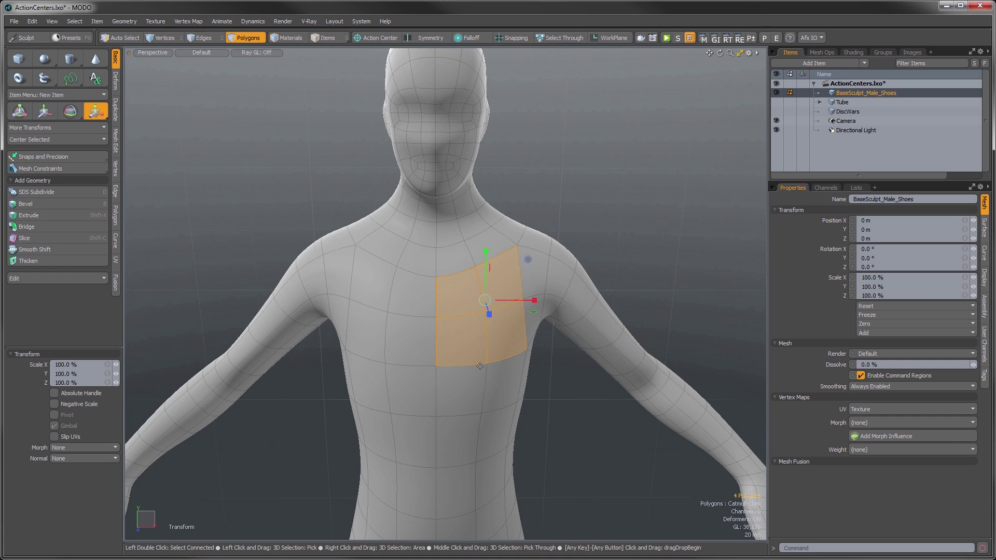
key(w)
alt+drag(407, 359, 493, 334)
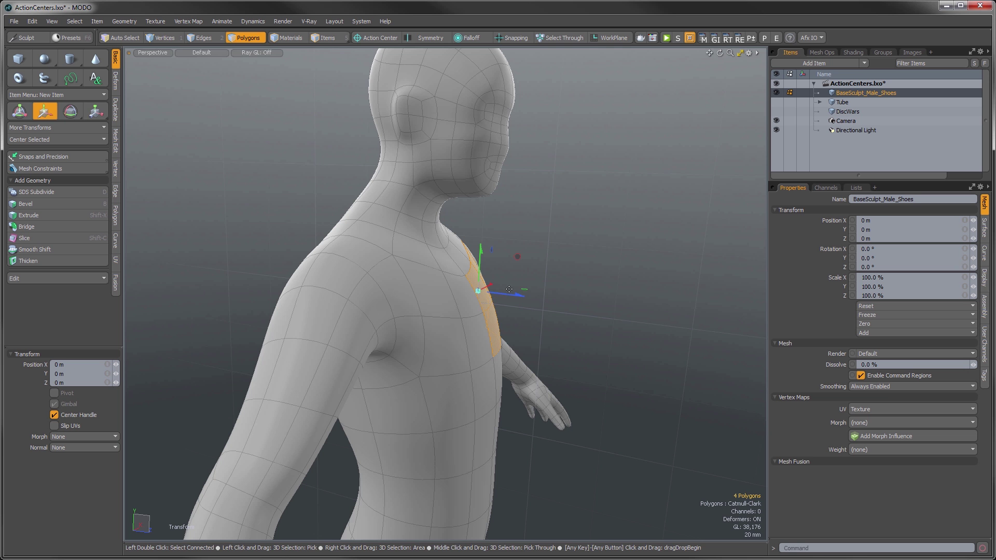
alt+drag(523, 333, 398, 342)
mouse_move(556, 336)
alt+mouse_down()
mouse_move(534, 322)
mouse_move(500, 324)
mouse_move(521, 326)
mouse_move(502, 330)
mouse_move(514, 332)
mouse_move(488, 325)
alt+mouse_up()
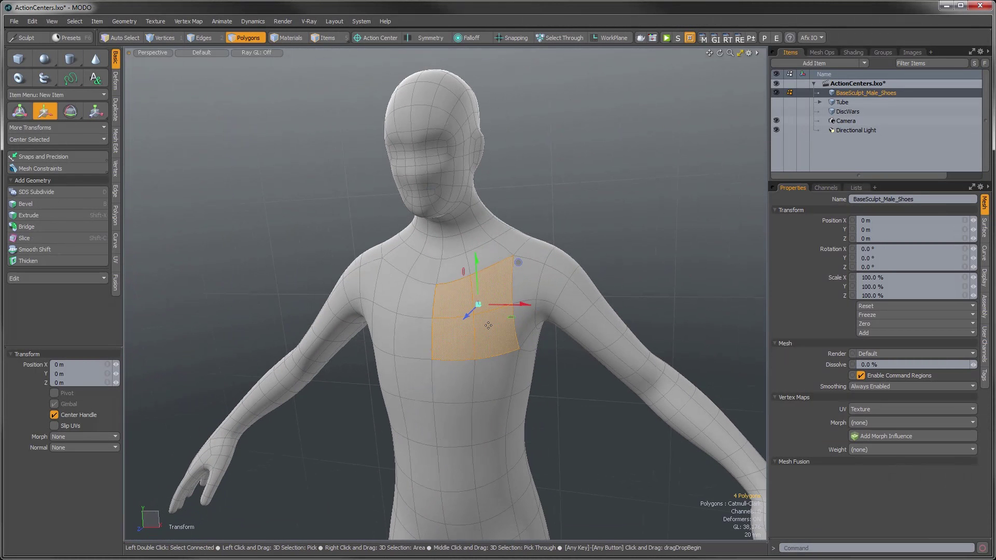
alt+drag(599, 283, 527, 310)
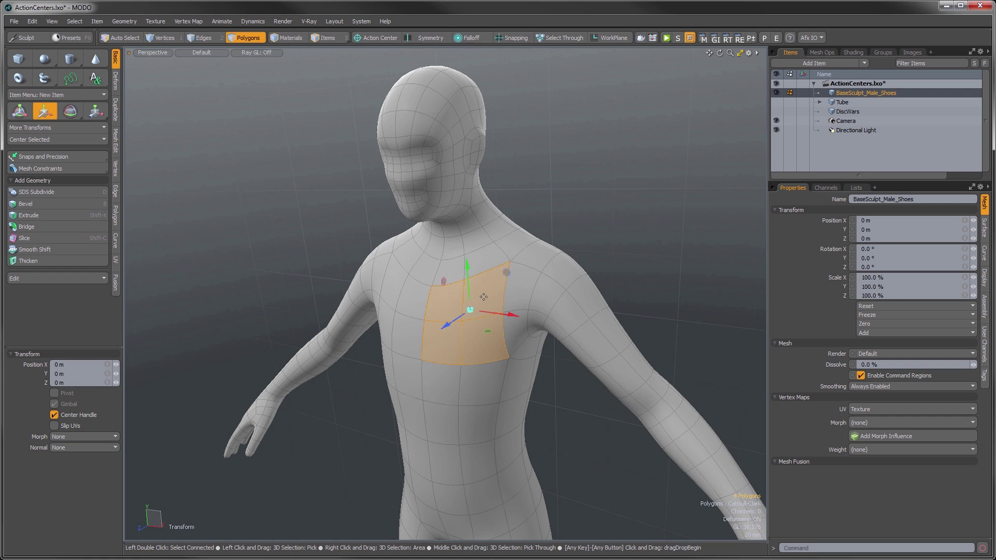
alt+drag(483, 297, 509, 318)
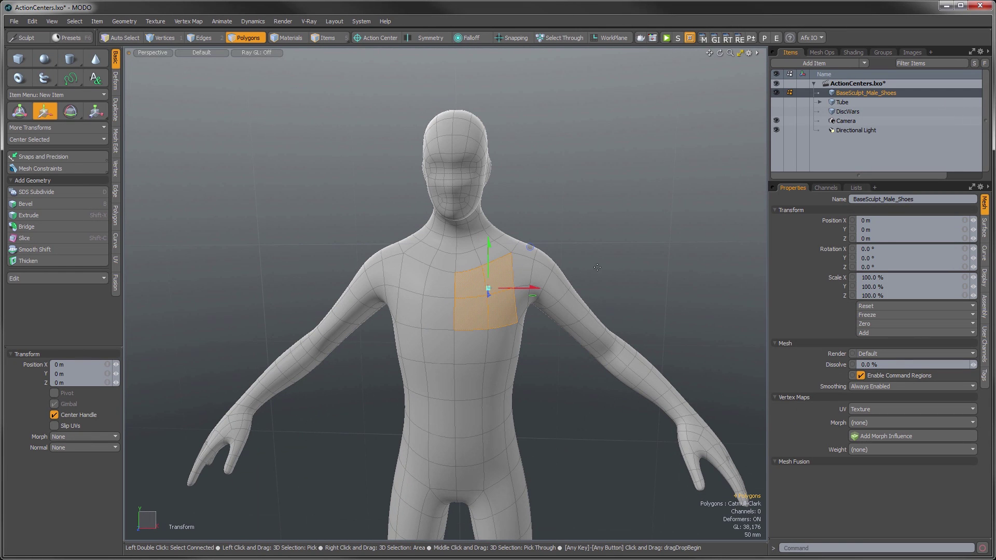
Step: Relocate the Move handle to several points in empty space around the figure, ending beside the left arm
click(645, 223)
click(589, 150)
click(651, 248)
click(524, 154)
click(620, 239)
click(669, 280)
click(628, 249)
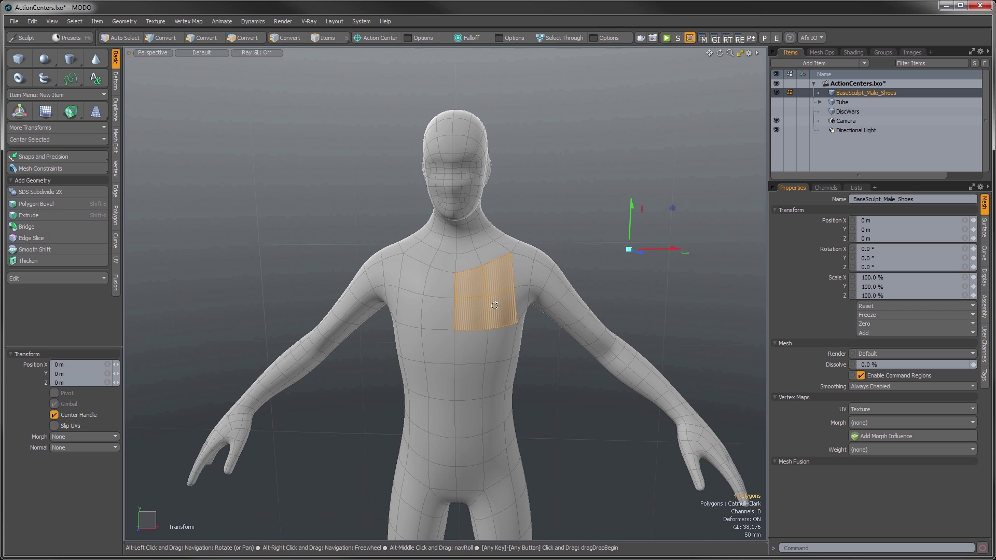
Step: Set the Action Center to Automatic for the selected chest polygons
alt+drag(575, 250, 496, 259)
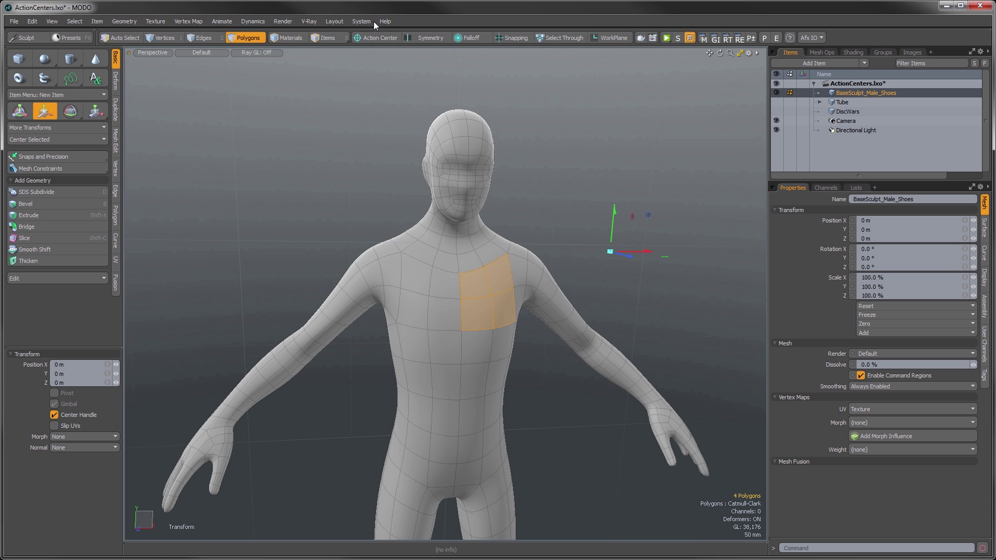
click(372, 36)
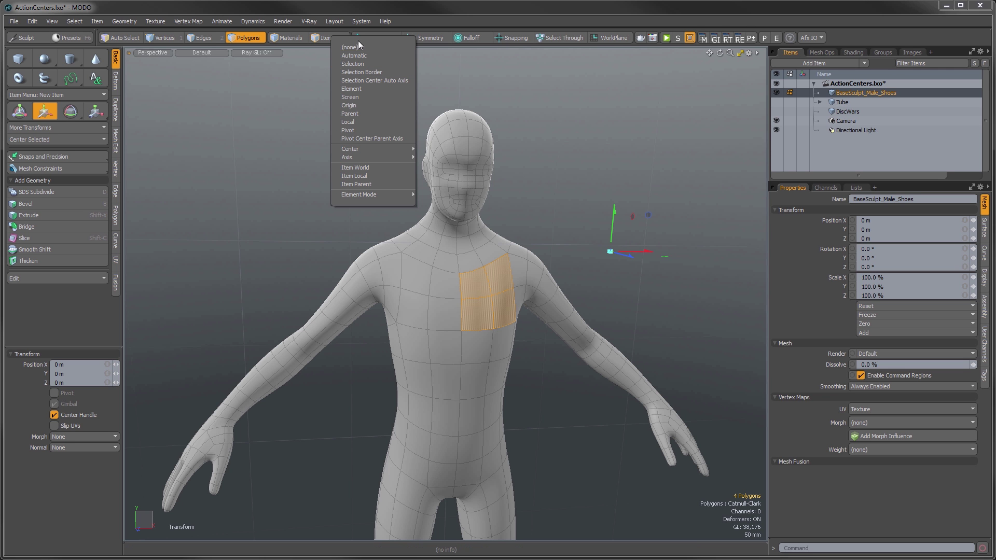
click(359, 55)
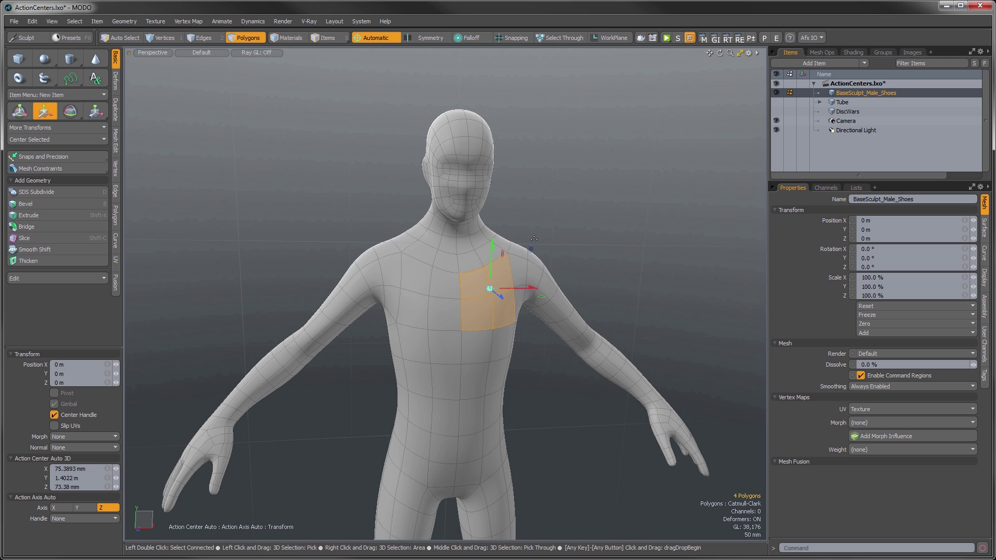
Step: Select three polygons on the left upper arm, activate Move to examine its handle from several angles, and drop the tool
alt+drag(543, 331, 463, 236)
key(space)
drag(551, 309, 575, 308)
key(w)
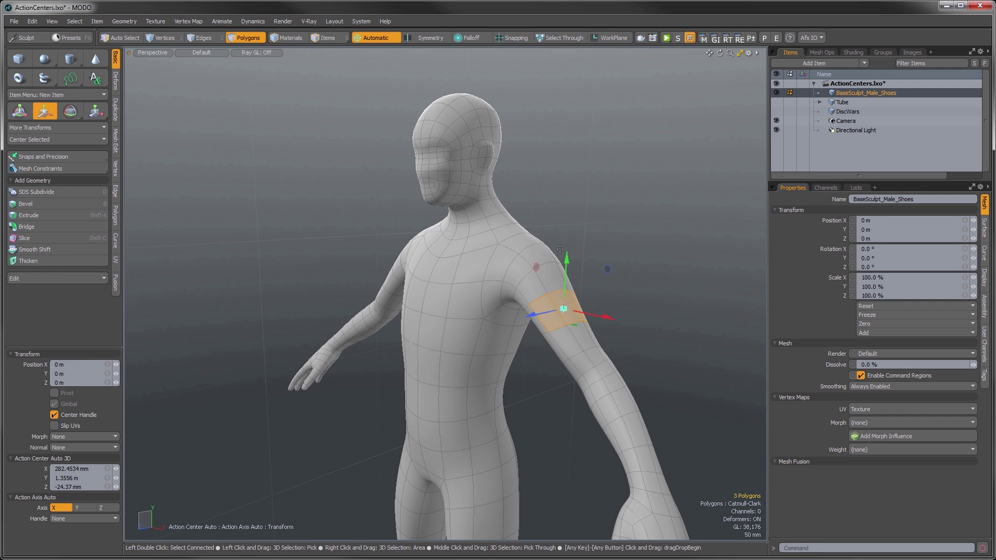
alt+drag(560, 301, 622, 282)
scroll(622, 282, up, 3)
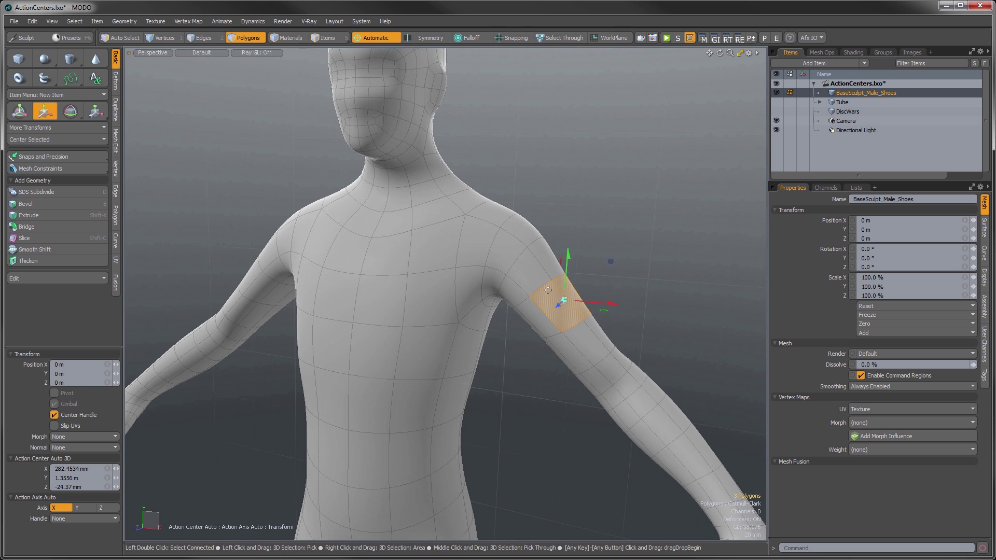
alt+drag(567, 293, 440, 172)
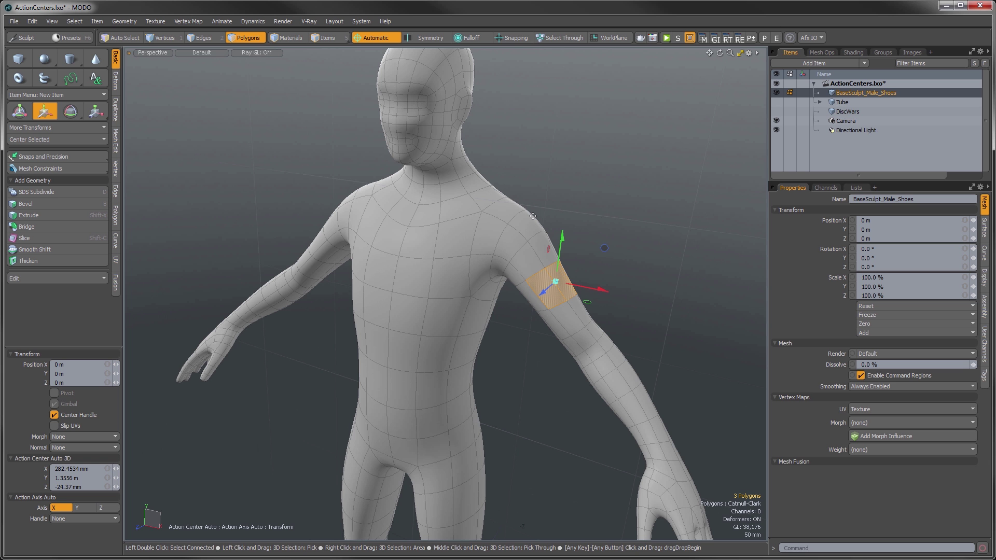
ctrl+alt+drag(522, 312, 472, 329)
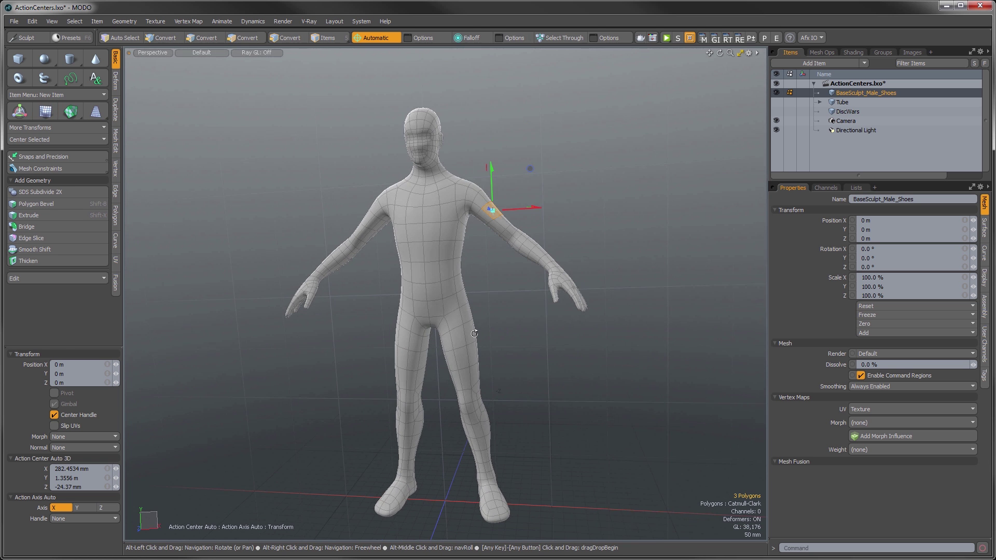
key(space)
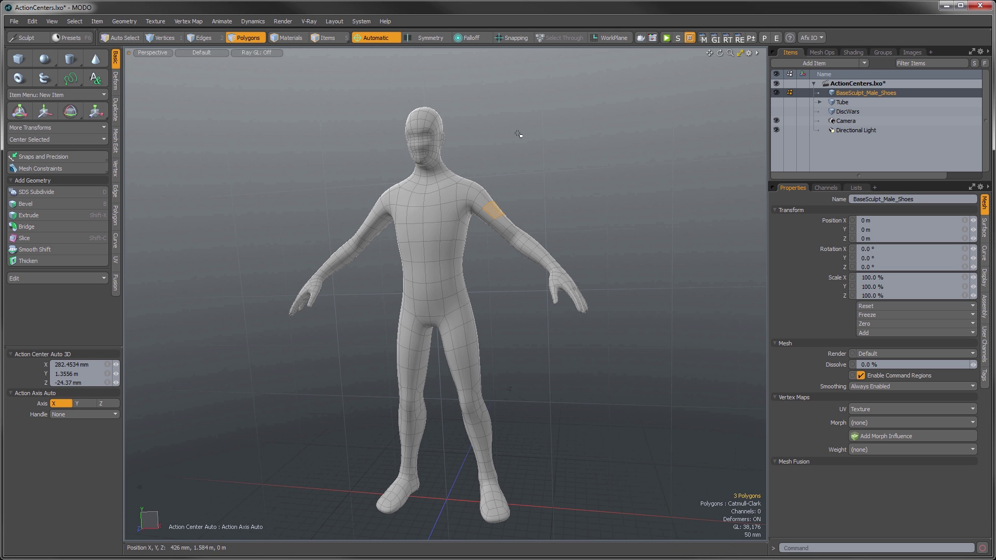
Step: Switch to item mode and activate the Move tool on the whole BaseSculpt_Male_Shoes mesh
click(325, 37)
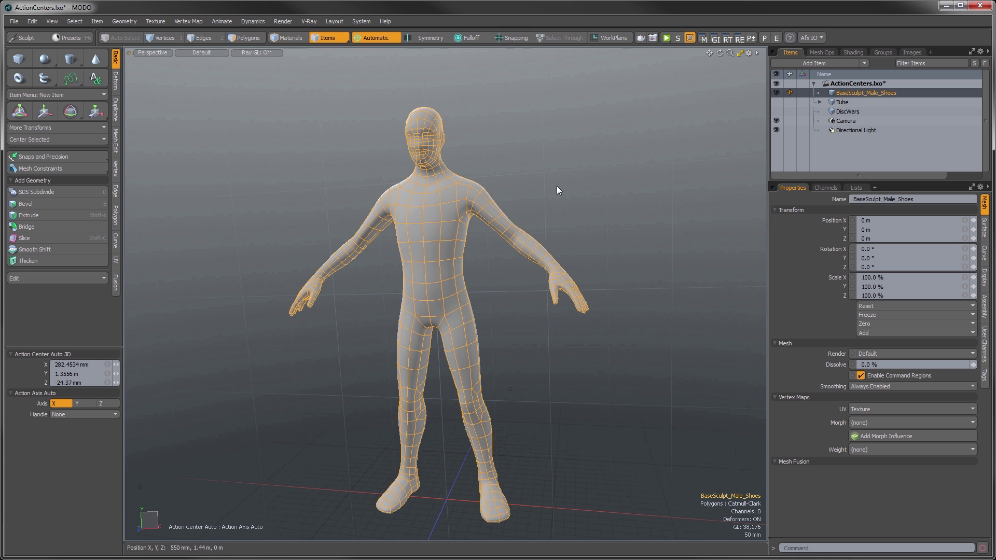
alt+drag(556, 186, 539, 227)
alt+drag(431, 217, 451, 242)
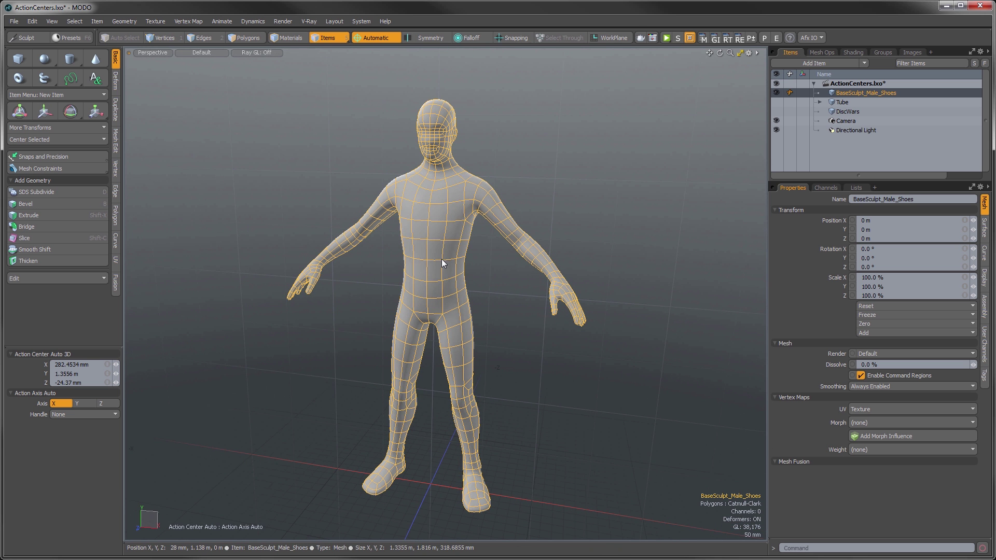
key(w)
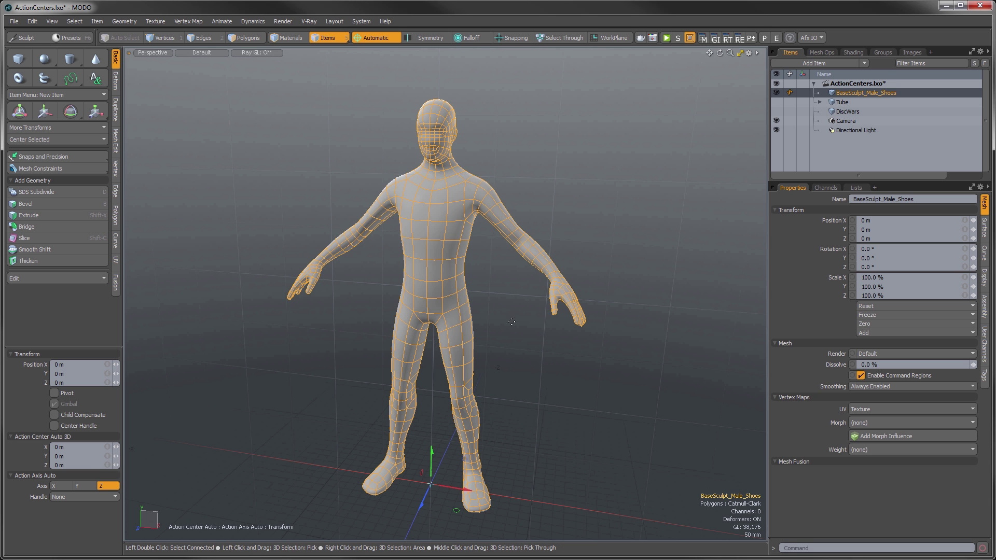
Step: Relocate the automatic action center around the figure, try moving the mesh about 128 mm in X and 10 mm in Y, and undo it
click(532, 346)
click(638, 252)
click(529, 156)
click(593, 122)
click(499, 288)
click(371, 317)
drag(372, 317, 395, 319)
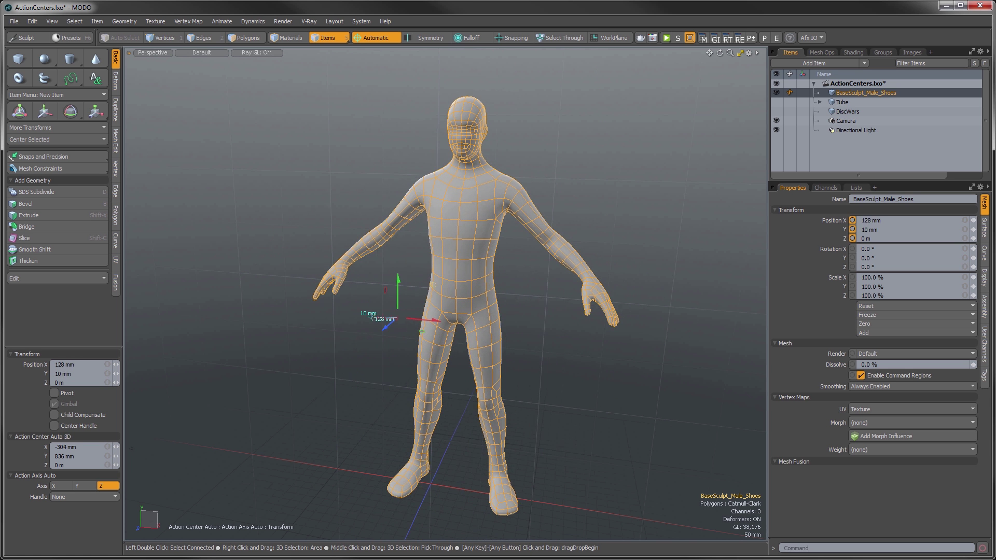
key(ctrl+z)
key(space)
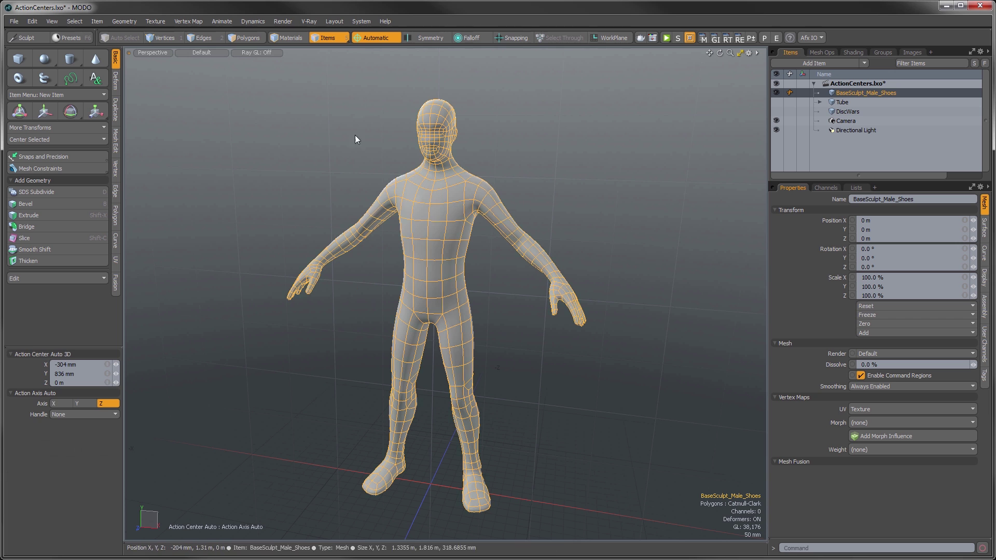
Step: Set the Action Center back to (none) and activate the Move tool on the mesh item
click(367, 36)
click(365, 45)
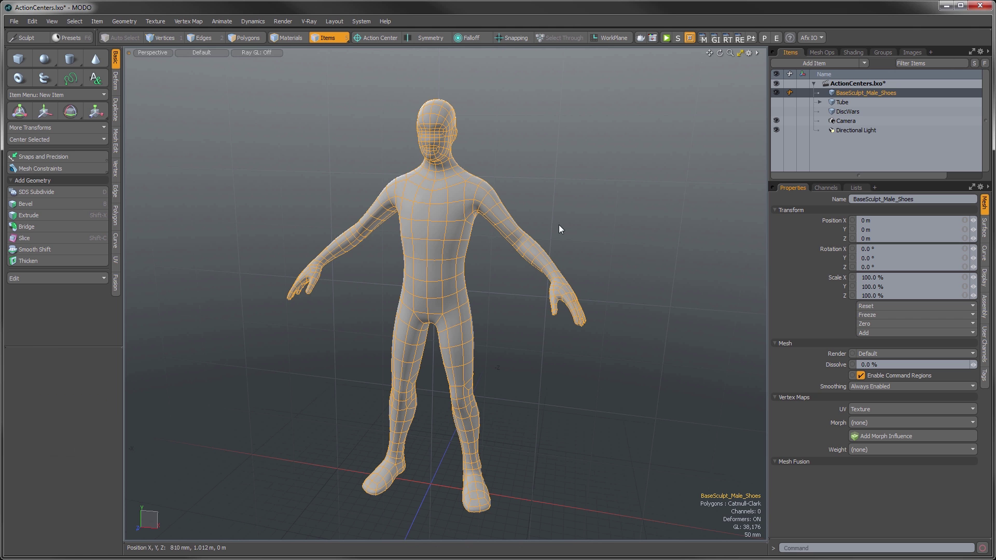
key(w)
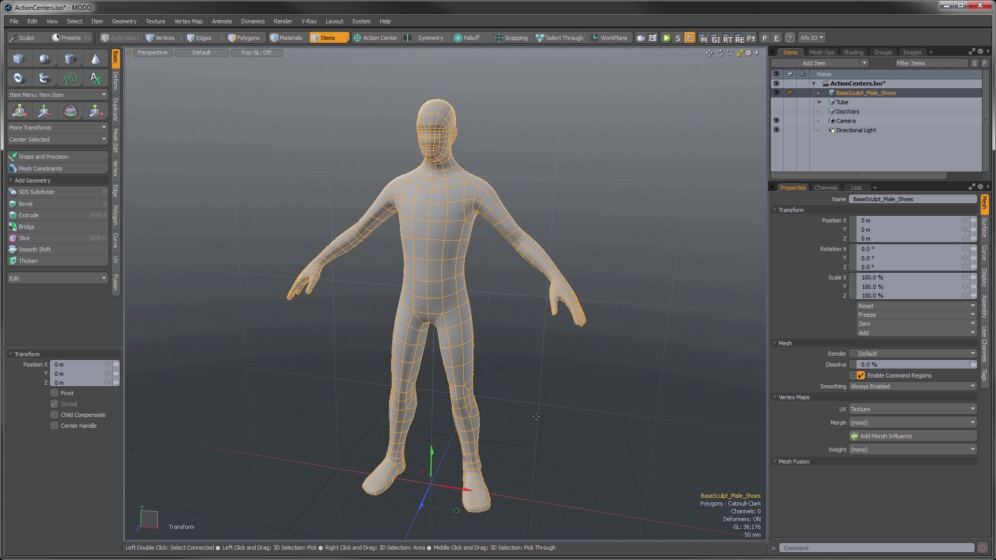
Step: Drop the Move tool, return to polygon selection mode, and set the Action Center to Selection
click(342, 41)
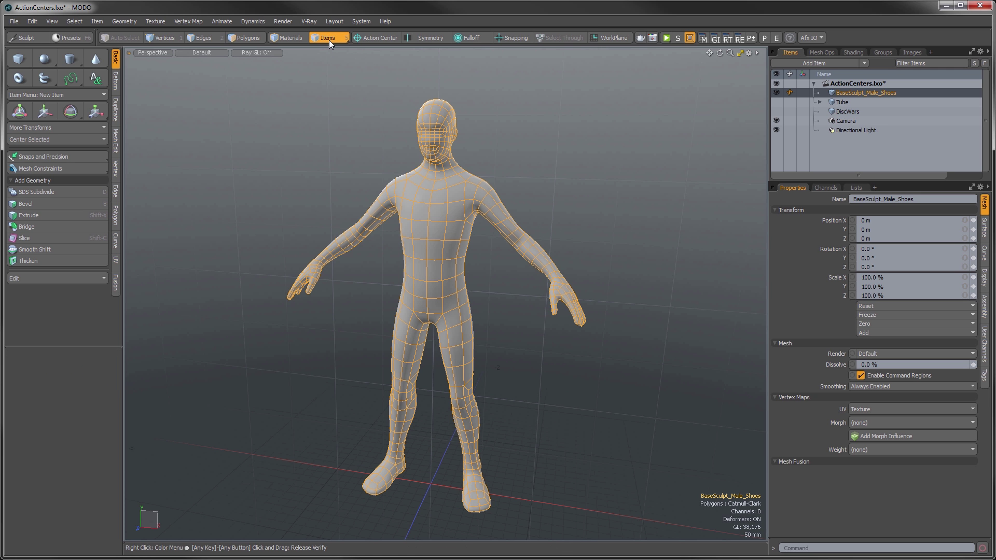
click(252, 36)
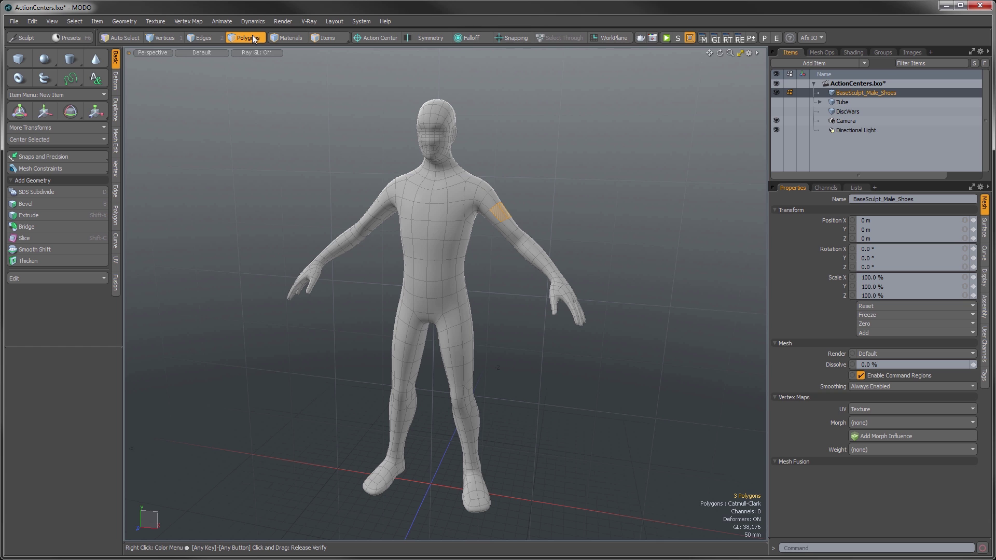
click(371, 38)
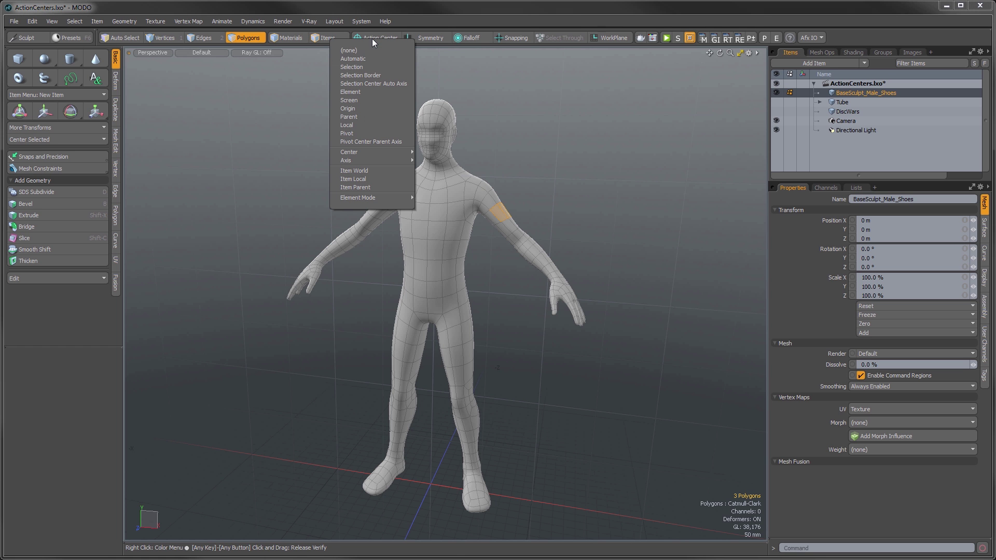
click(361, 68)
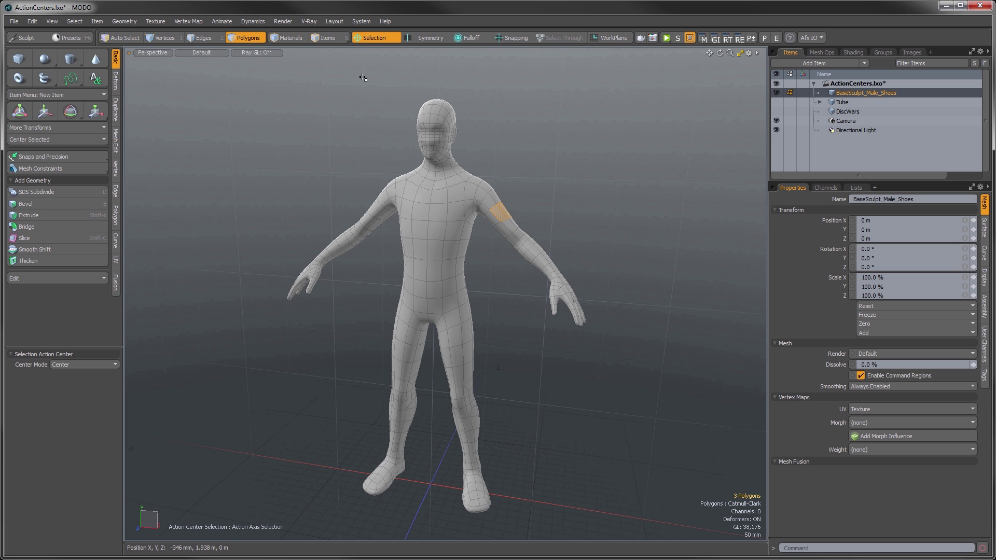
Step: Activate Move on the three selected upper-arm polygons and examine the handle's position and orientation from several angles
alt+drag(525, 189, 440, 283)
key(w)
ctrl+alt+drag(521, 208, 549, 218)
alt+drag(523, 269, 462, 204)
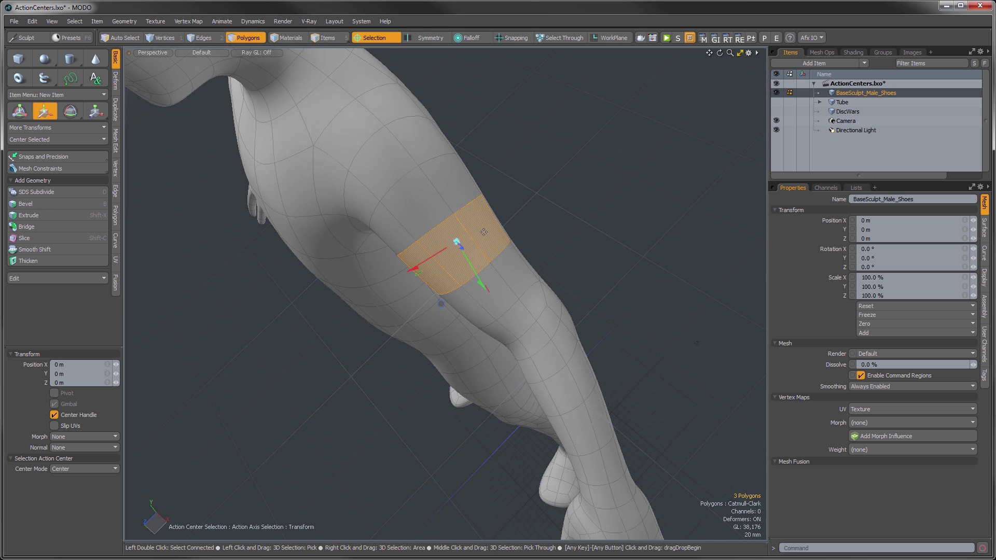
alt+drag(417, 300, 469, 259)
alt+drag(469, 259, 481, 240)
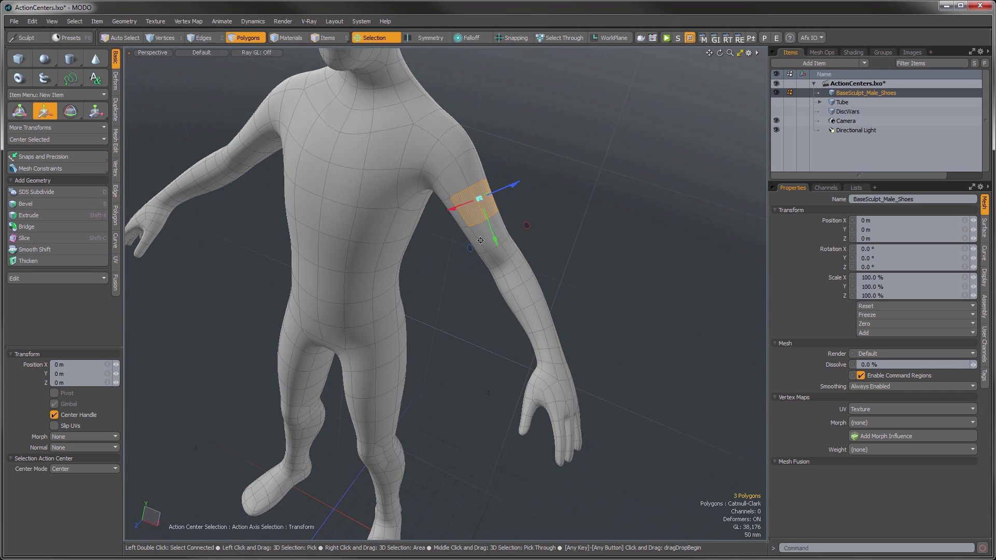
Step: Grow the upper-arm selection over most of the arm, examine the Move handle at its center, and drop the tool
key(shift+Up)
key(shift+Up)
alt+drag(508, 212, 541, 339)
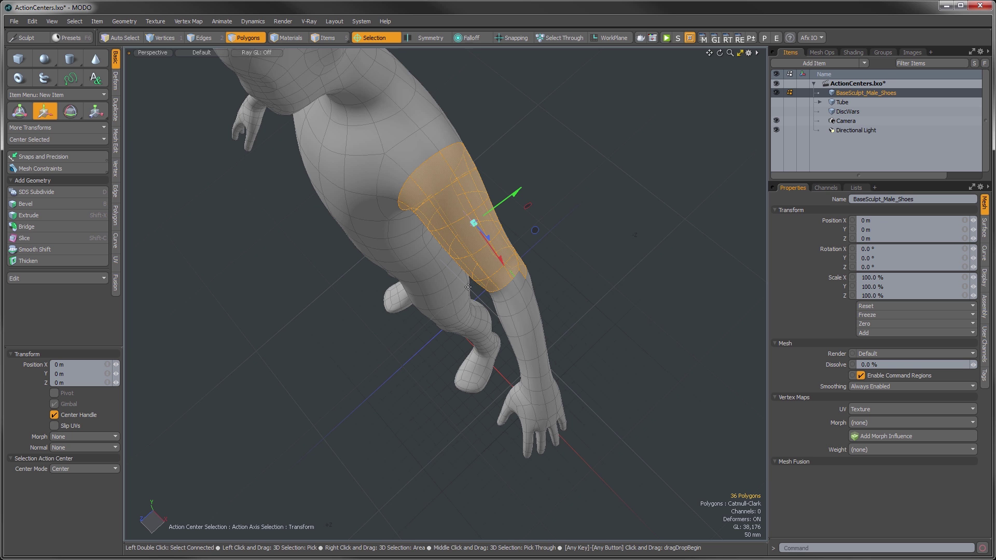
mouse_move(469, 252)
alt+mouse_down()
mouse_move(539, 210)
mouse_move(552, 228)
mouse_move(517, 255)
mouse_move(492, 252)
mouse_move(394, 285)
mouse_move(513, 265)
mouse_move(462, 302)
mouse_move(393, 273)
mouse_move(400, 295)
alt+mouse_up()
key(space)
Step: Examine the Move handle on a single front abdomen polygon and on one at the left side of the waist, dropping the tool each time
click(420, 295)
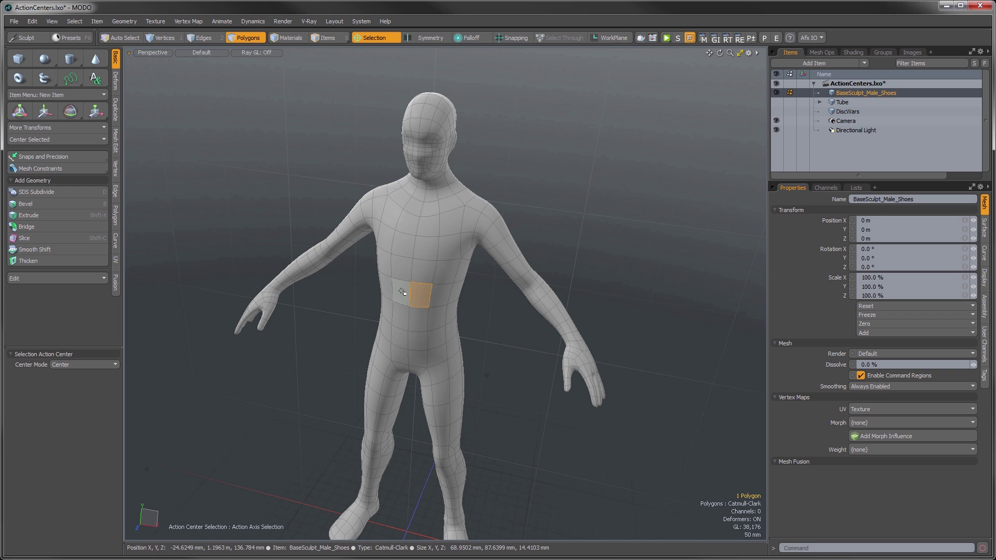
key(w)
ctrl+alt+drag(434, 311, 461, 331)
key(space)
click(460, 340)
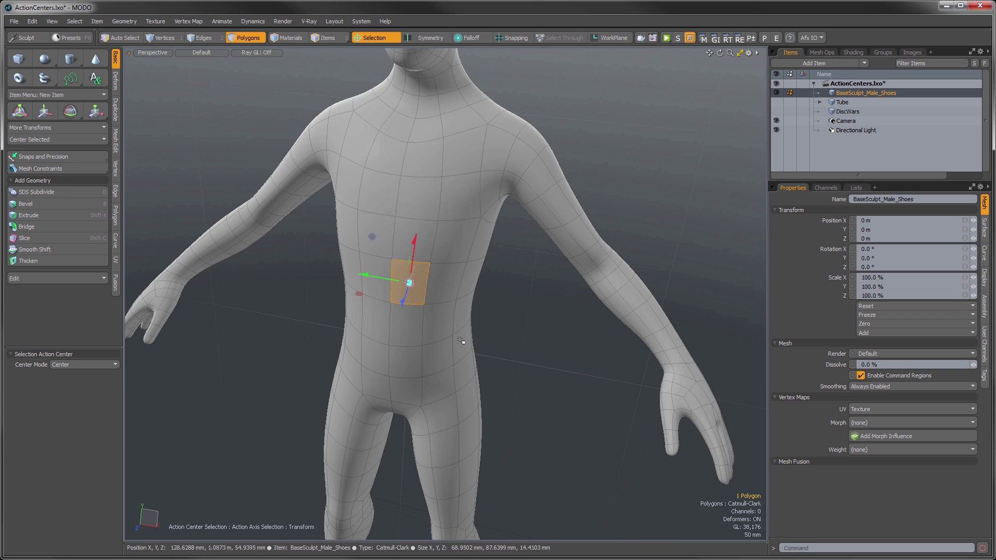
key(w)
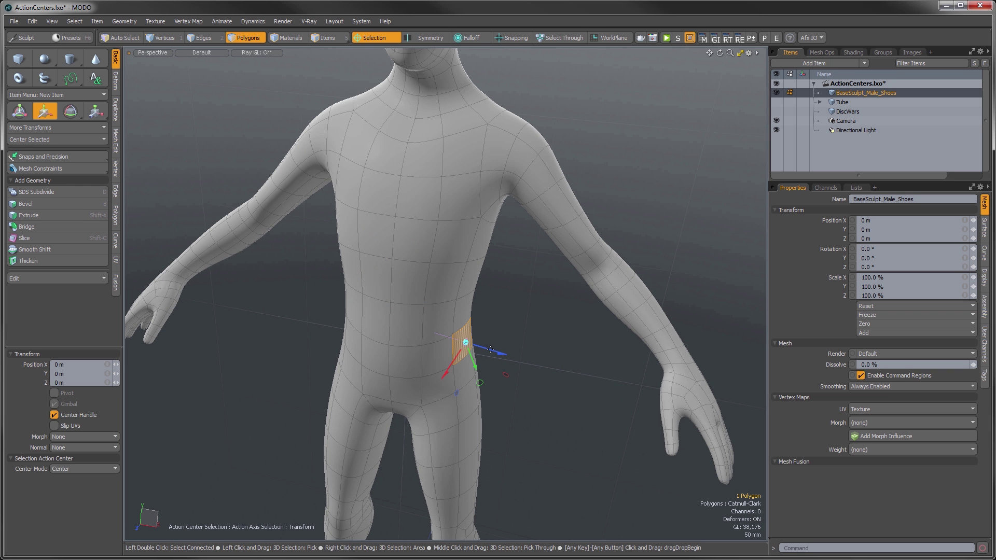
key(space)
Step: Select a single polygon on the front of the chest, activate Move to examine its handle, and drop the tool
click(380, 240)
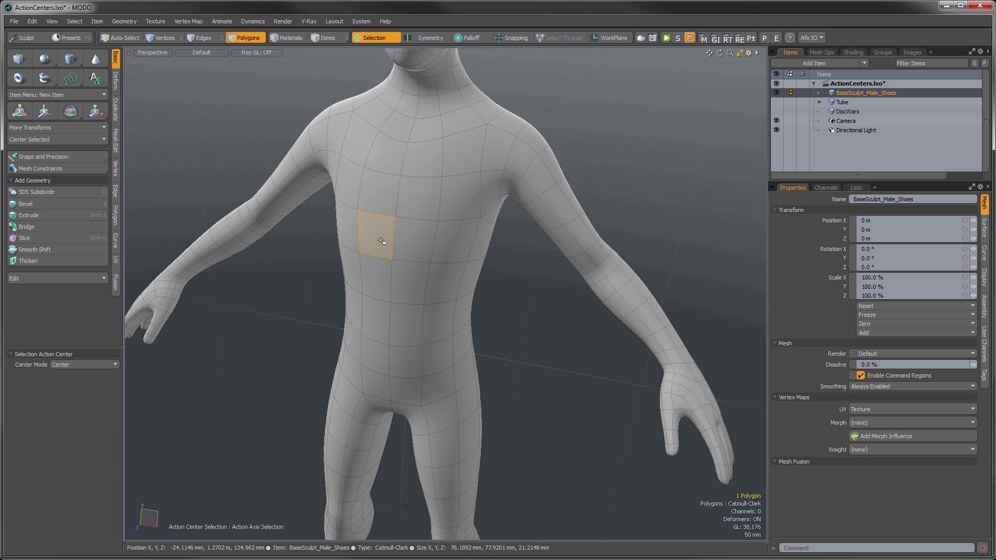
key(w)
alt+drag(397, 276, 445, 284)
key(space)
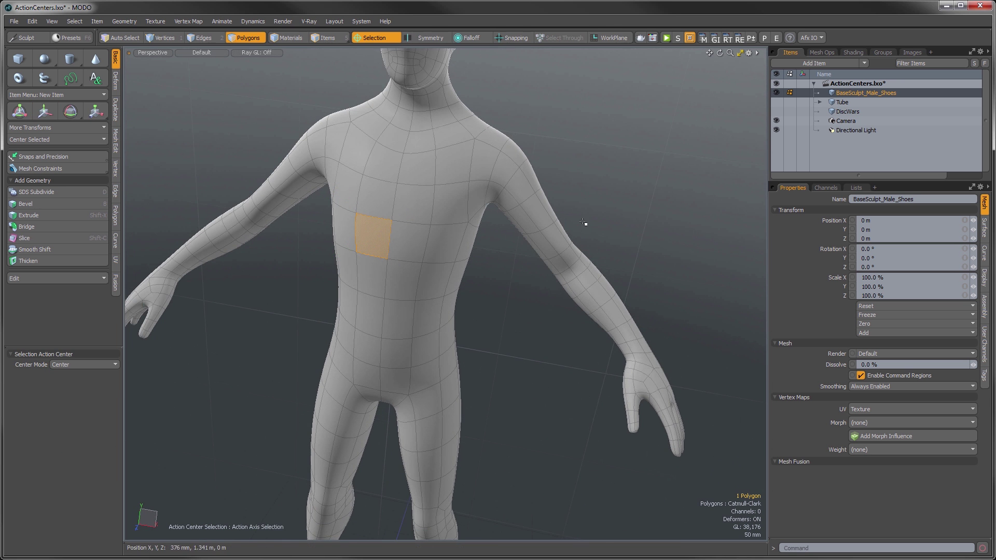
Step: Clear the polygon selection and set the Action Center to Selection Border
click(527, 292)
alt+drag(525, 293, 393, 133)
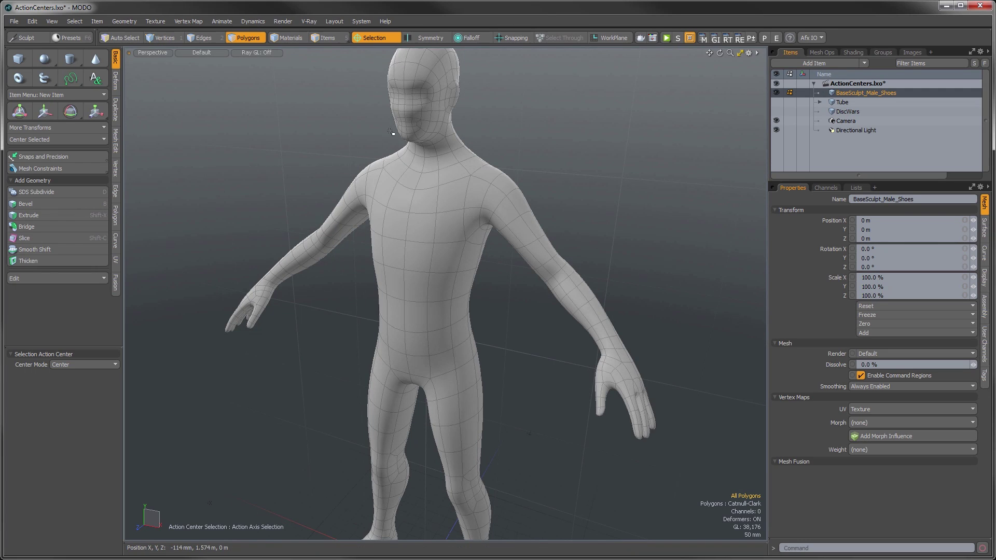
click(378, 35)
click(381, 71)
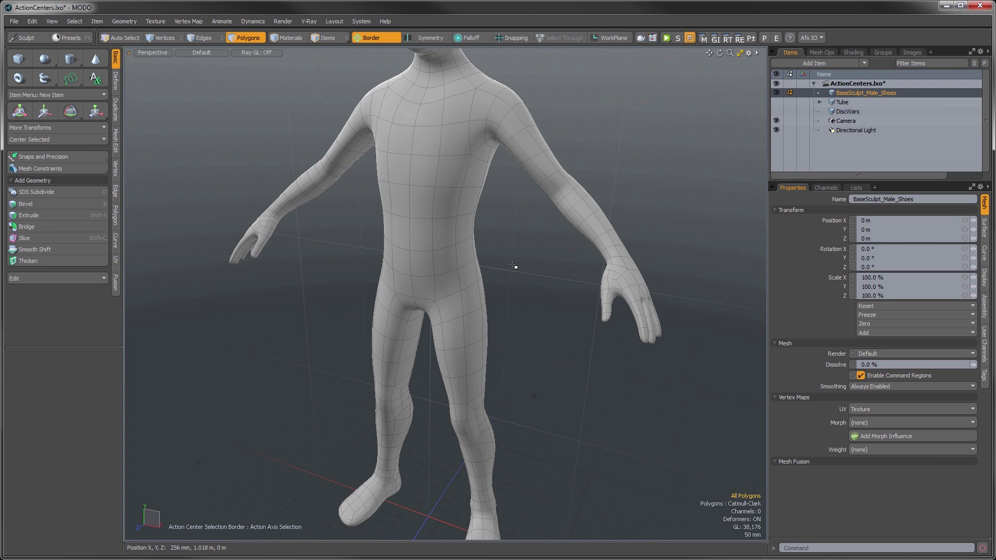
Step: Select a polygon ring around the left thigh above the knee and extend the selection down through the foot
alt+drag(510, 413, 456, 391)
alt+drag(456, 392, 570, 363)
alt+drag(570, 363, 549, 358)
ctrl+alt+drag(471, 369, 499, 358)
click(486, 344)
shift+click(504, 335)
key(l)
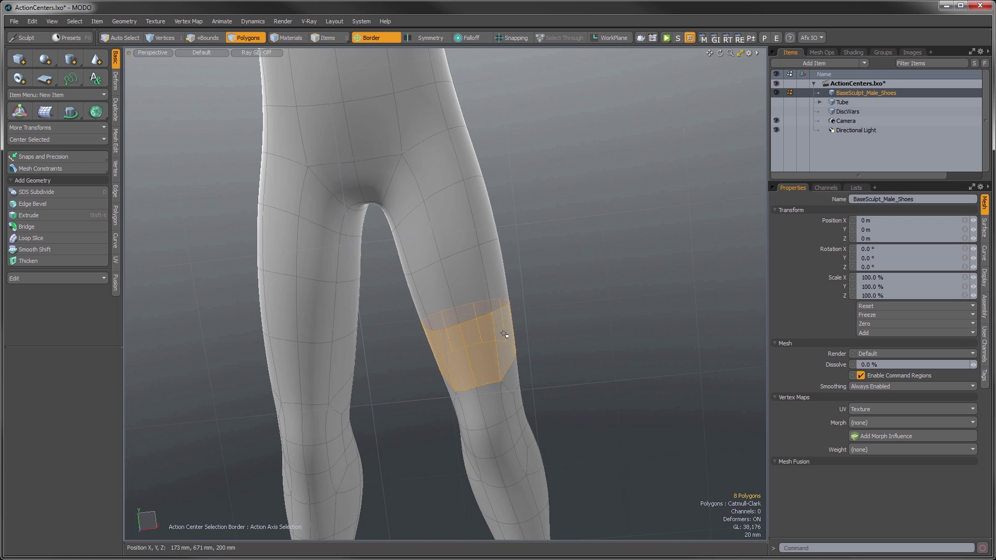
shift+double_click(504, 334)
ctrl+alt+drag(522, 341, 497, 343)
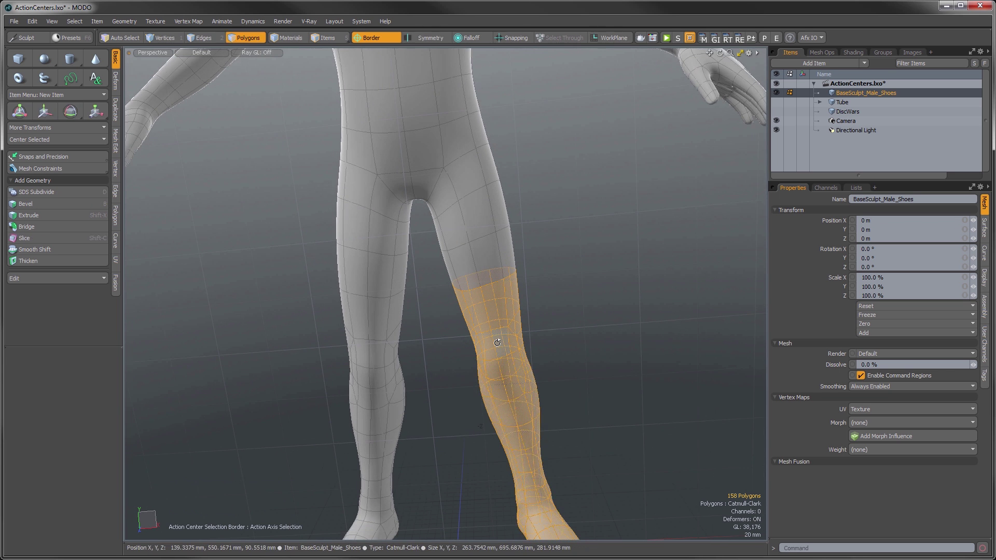
Step: Grow the leg selection one row up the thigh, activate Move, and examine the handle at the selection border
key(Up)
key(w)
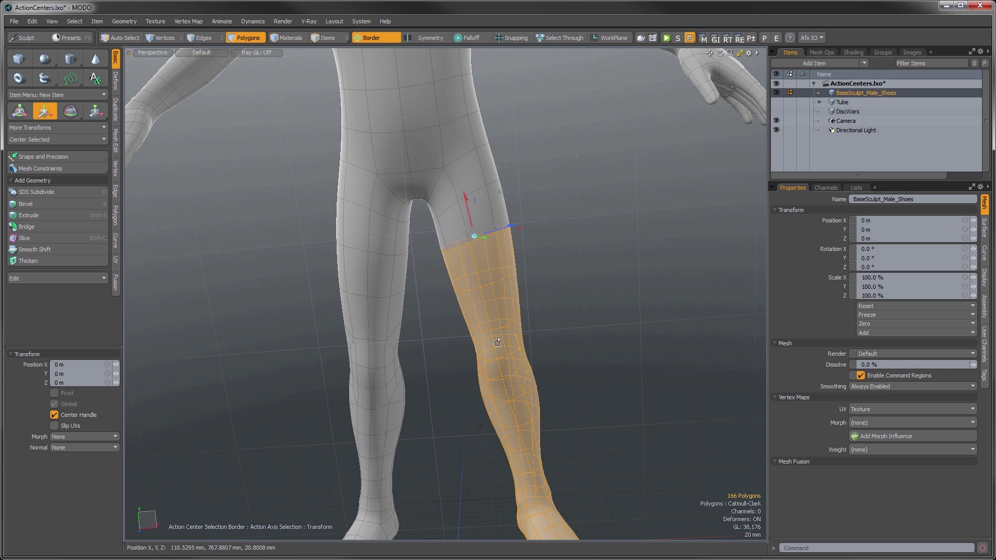
alt+shift+drag(473, 236, 467, 250)
ctrl+alt+drag(467, 250, 510, 240)
alt+drag(505, 204, 458, 196)
ctrl+alt+drag(460, 242, 532, 359)
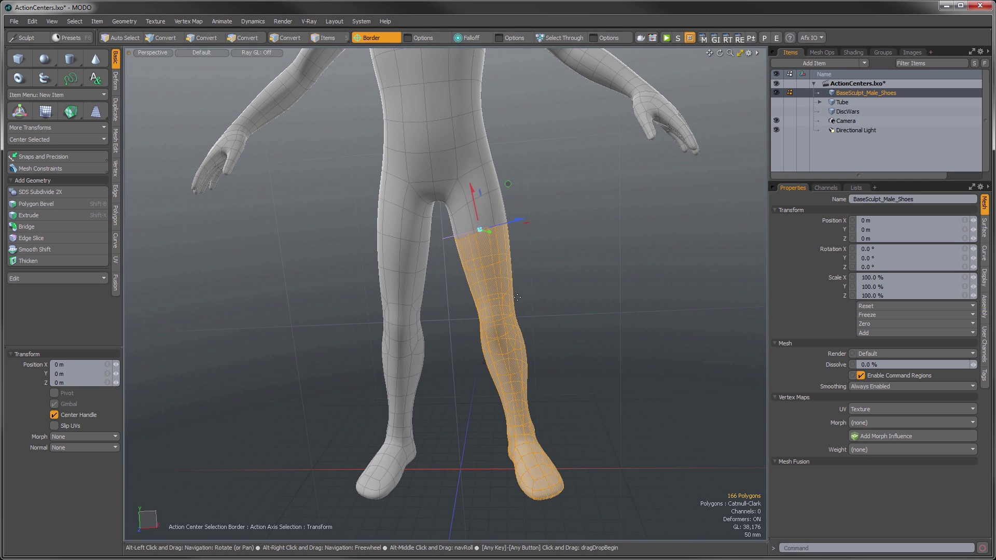
Step: Grow the leg selection up to the hip, activate Rotate, try rotating the leg, and undo the rotation
shift+drag(478, 298, 472, 211)
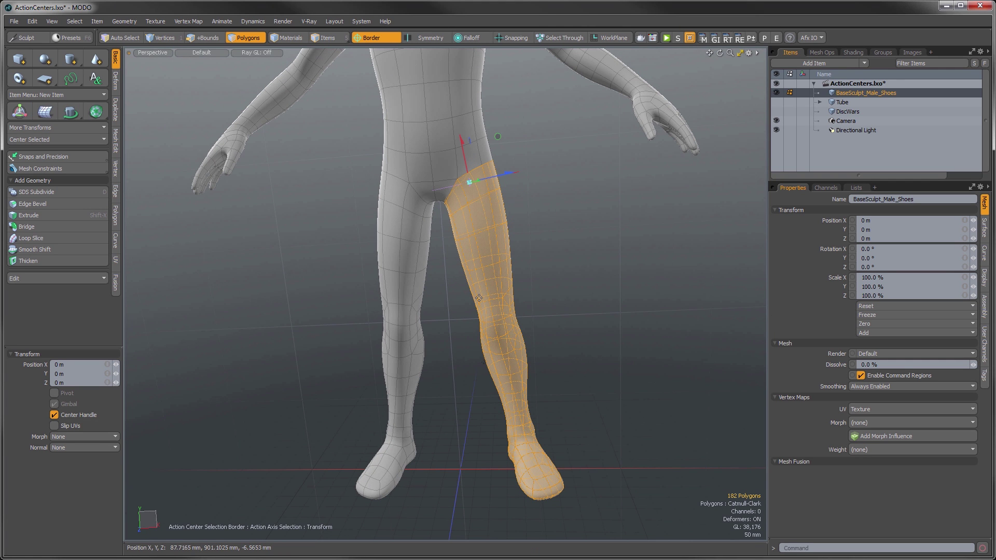
key(e)
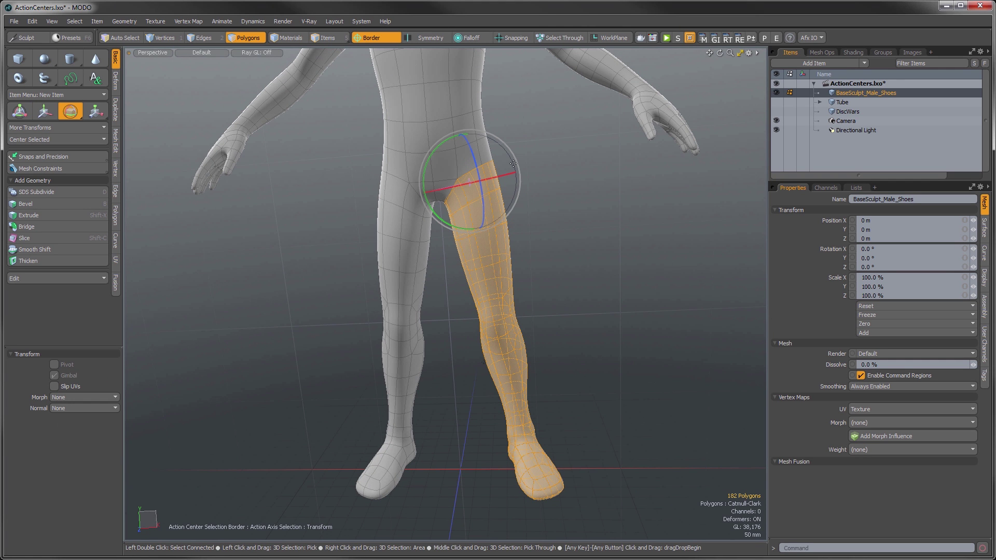
mouse_move(434, 160)
mouse_down()
mouse_move(410, 146)
mouse_move(415, 165)
mouse_up()
key(ctrl+z)
Step: Shrink the leg selection toward the knee and grow it back to the upper thigh, following the handle along the border
mouse_move(489, 173)
alt+mouse_down()
mouse_move(522, 259)
mouse_move(466, 232)
alt+mouse_up()
alt+drag(631, 175, 628, 237)
mouse_move(524, 265)
alt+mouse_down()
mouse_move(367, 214)
mouse_move(421, 224)
alt+mouse_up()
key(shift+Down)
key(shift+Down)
key(shift+Down)
key(shift+Down)
key(shift+Up)
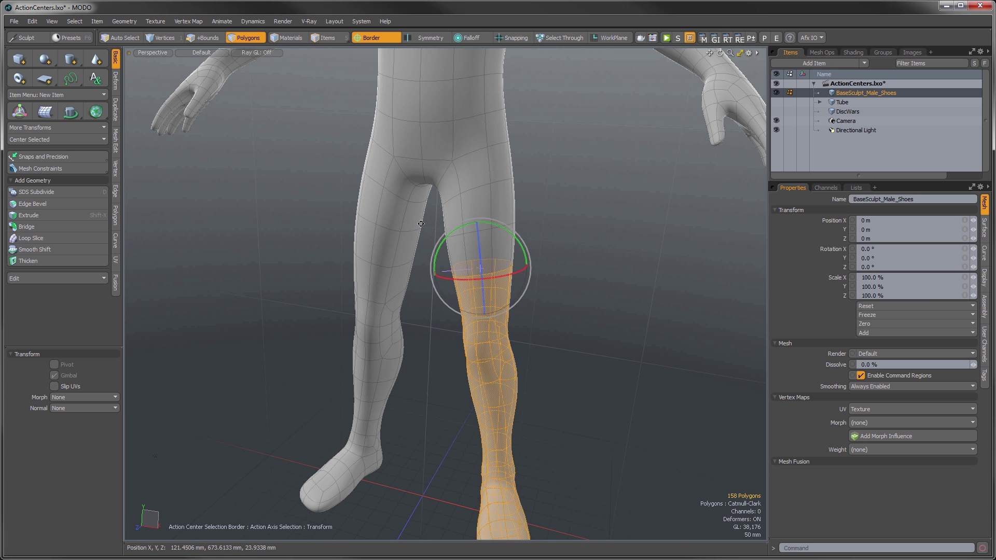
key(shift+Up)
Step: Activate Rotate on the leg selection, examine its handle at the thigh border, and drop the tool
key(e)
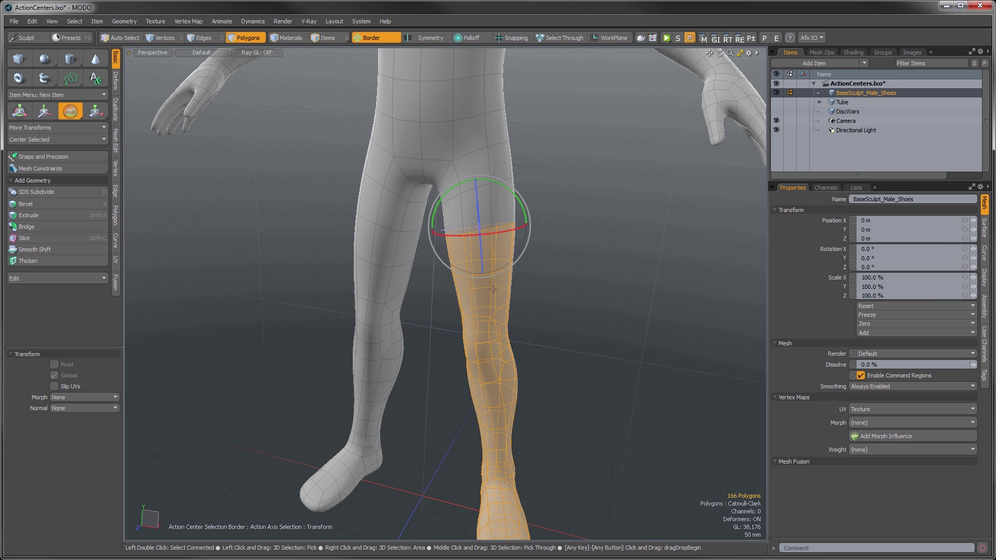
alt+drag(516, 288, 341, 372)
key(space)
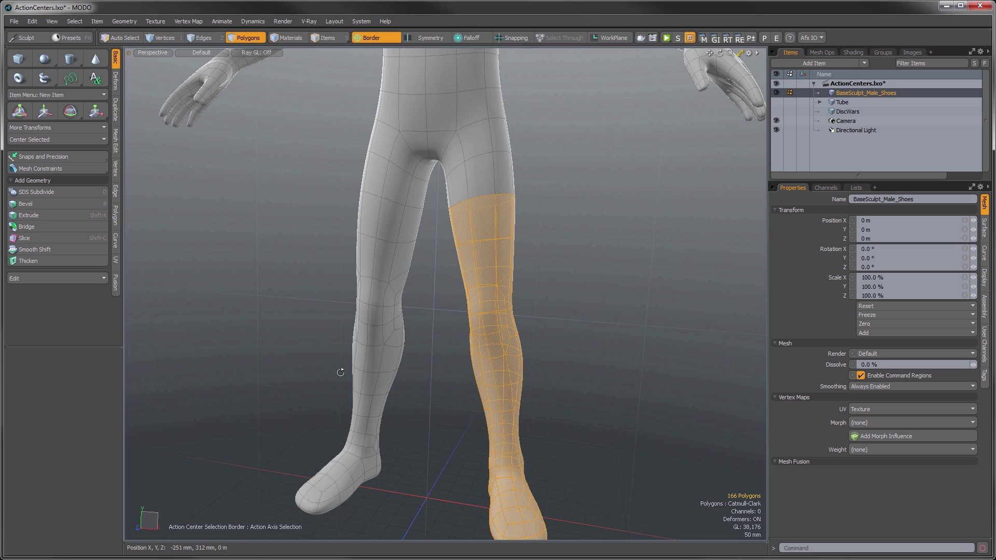
Step: Set the Action Center to Selection Center Auto Axis, examine the leg selection's Move handle from several angles, and drop the tool
click(362, 37)
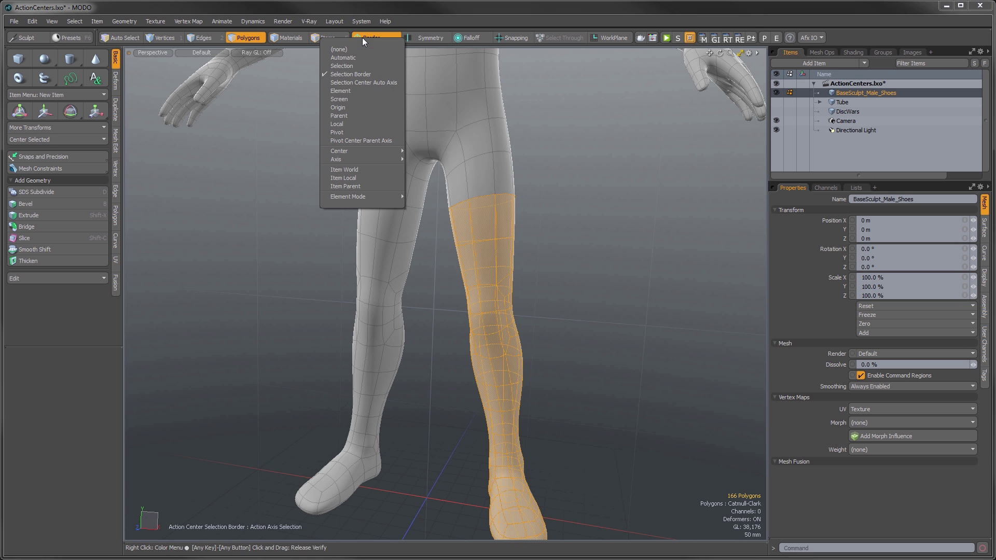
click(355, 85)
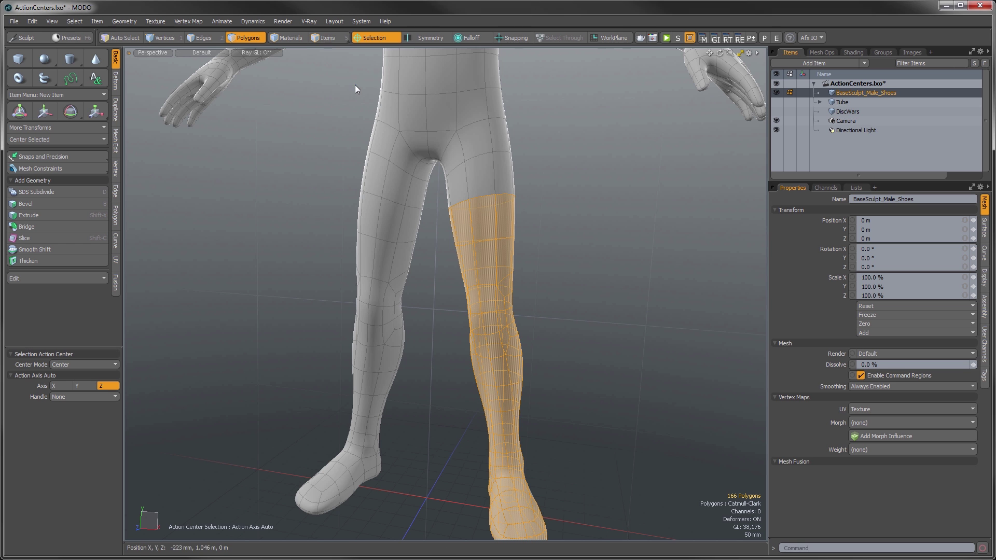
alt+shift+drag(507, 261, 432, 255)
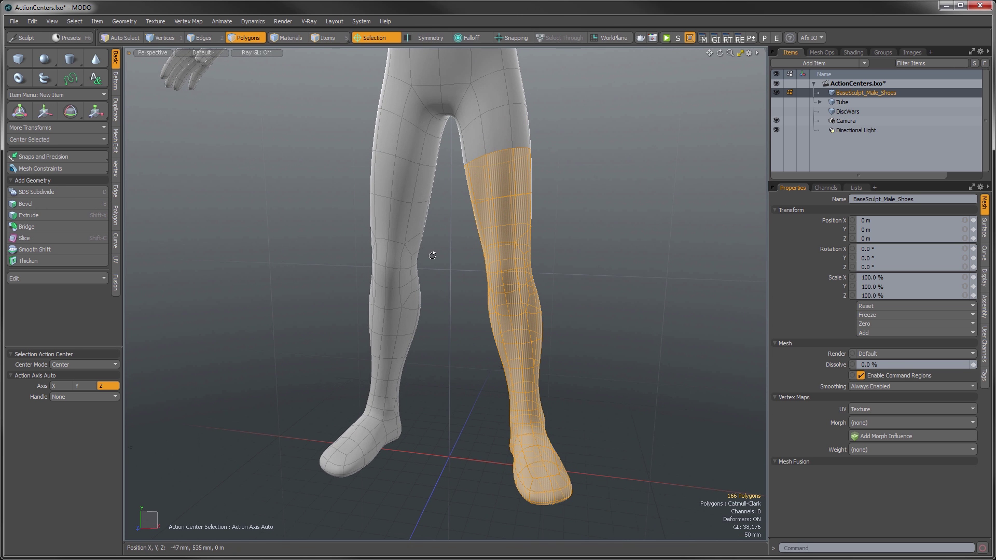
key(w)
alt+drag(546, 299, 609, 266)
alt+drag(476, 280, 470, 307)
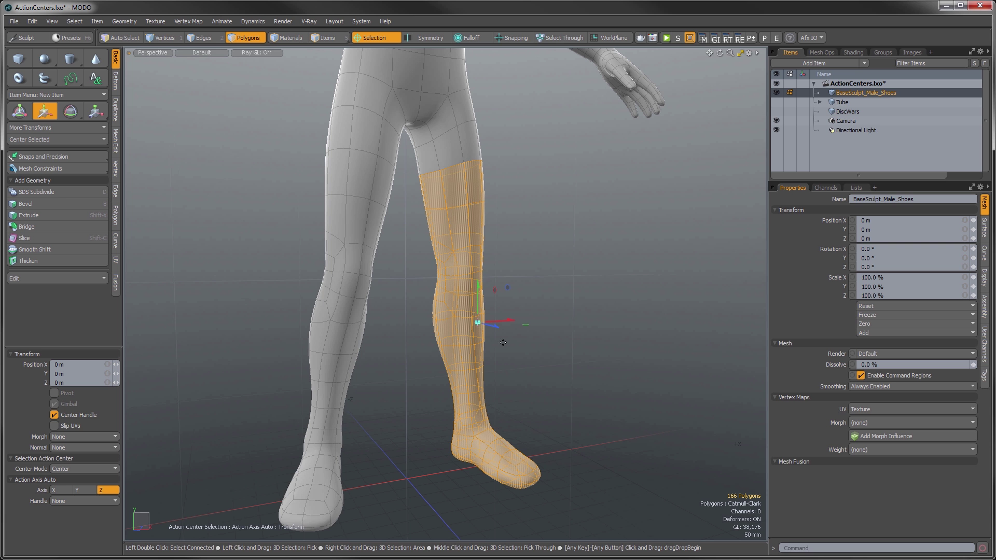
alt+drag(547, 271, 614, 280)
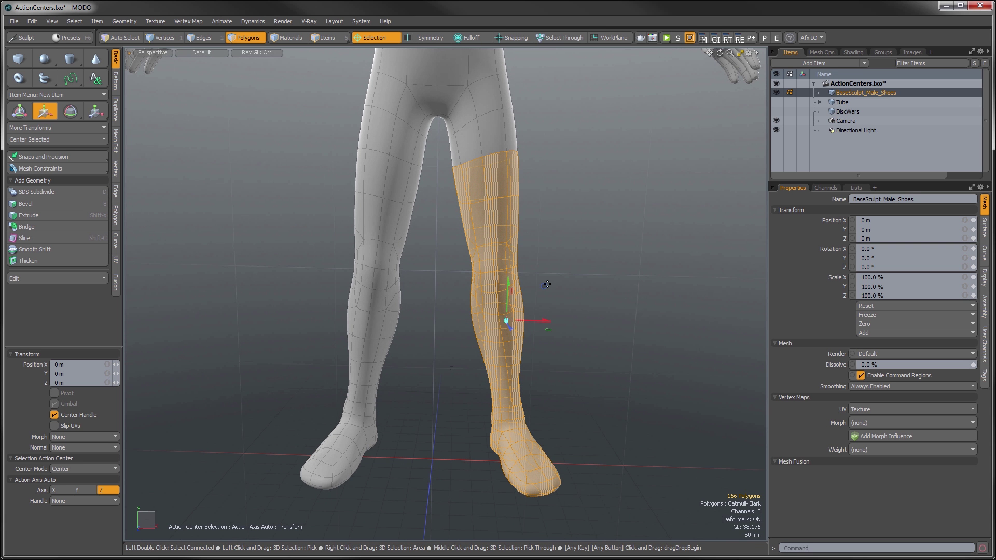
alt+shift+drag(507, 318, 451, 385)
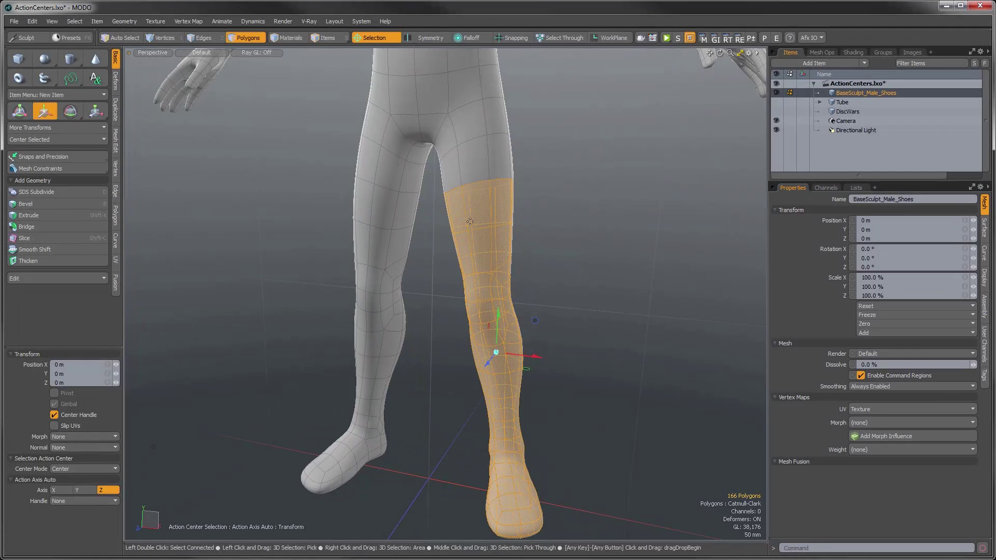
key(space)
Step: Select the ring of polygons around the left upper thigh, activate Move to examine its handle, and drop the tool
drag(473, 165, 493, 163)
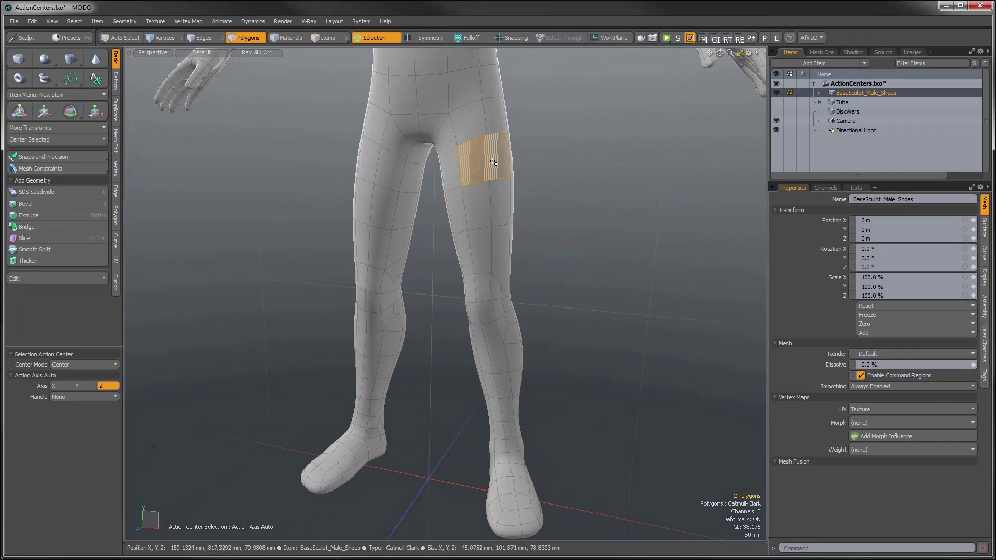
key(w)
alt+shift+drag(493, 164, 485, 218)
mouse_move(485, 218)
alt+mouse_down()
mouse_move(471, 233)
mouse_move(477, 221)
alt+mouse_up()
key(space)
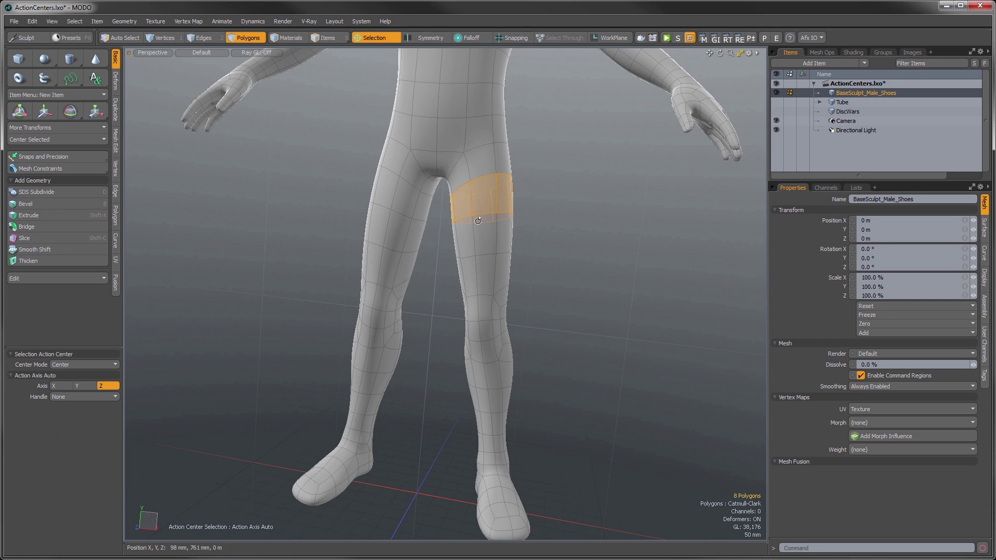
Step: Fit the whole figure in the viewport and set the Action Center to Element
key(a)
click(371, 39)
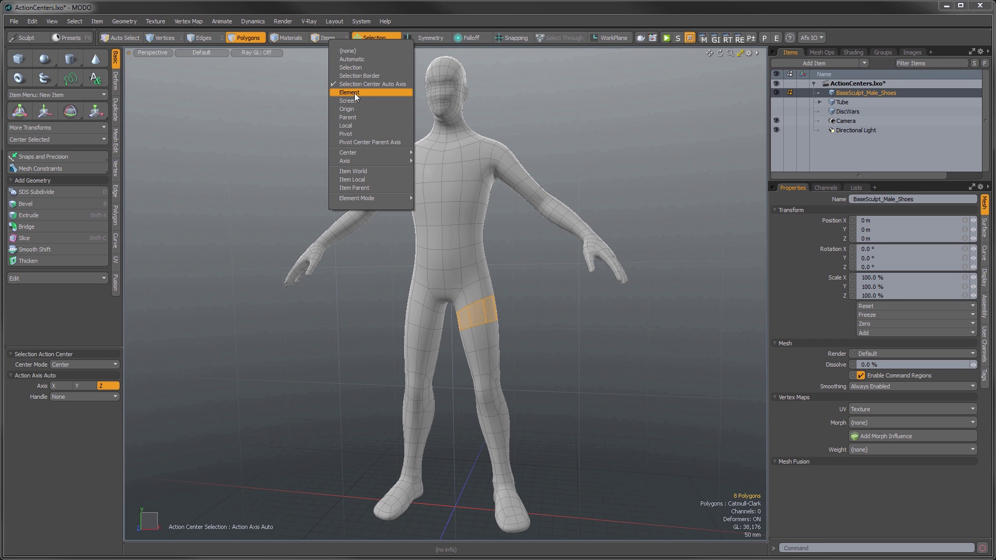
click(355, 93)
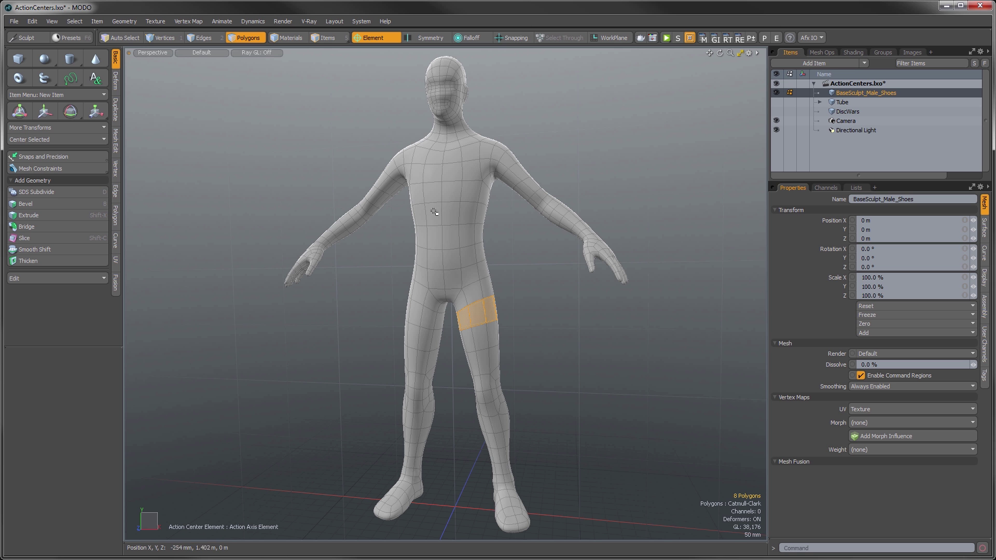
Step: Activate Move on the upper-thigh polygon ring, examine the handle placed by the Element center, and drop the tool
ctrl+alt+drag(498, 319, 542, 337)
alt+shift+drag(541, 337, 490, 303)
mouse_move(490, 303)
ctrl+alt+mouse_down()
mouse_move(543, 284)
mouse_move(505, 298)
mouse_move(507, 311)
ctrl+alt+mouse_up()
key(w)
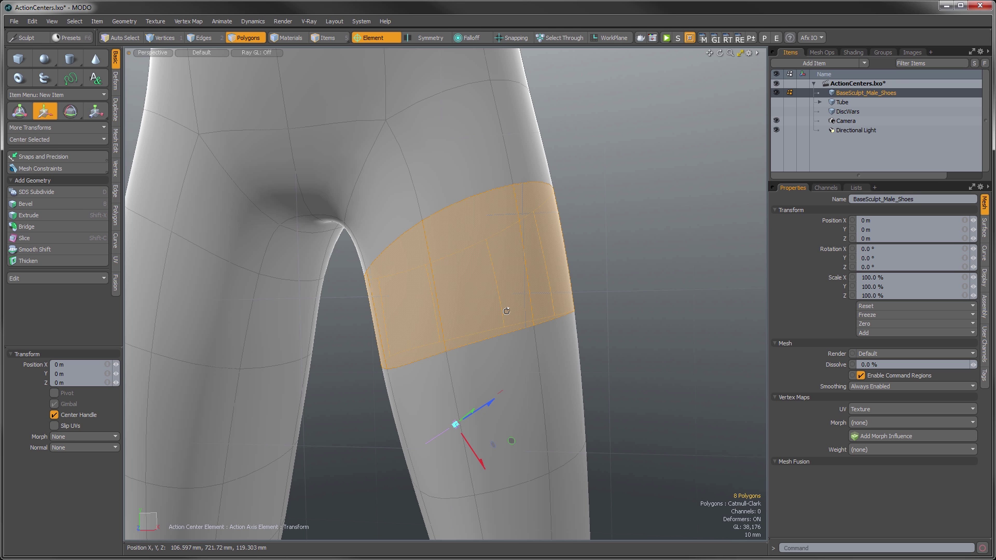
key(space)
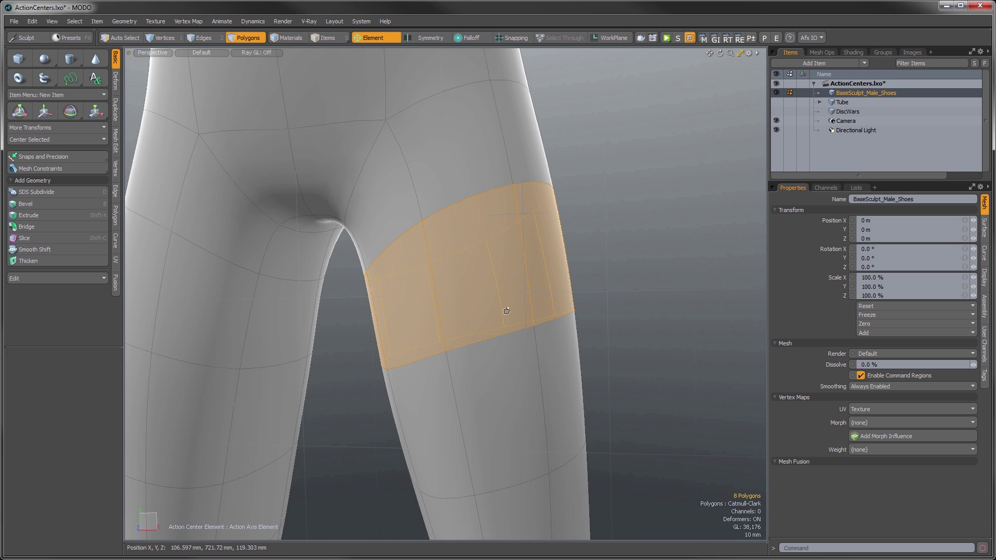
Step: Activate Move on the upper-thigh polygon ring, place the Element handle on the hip polygon above it, and drop the tool
key(w)
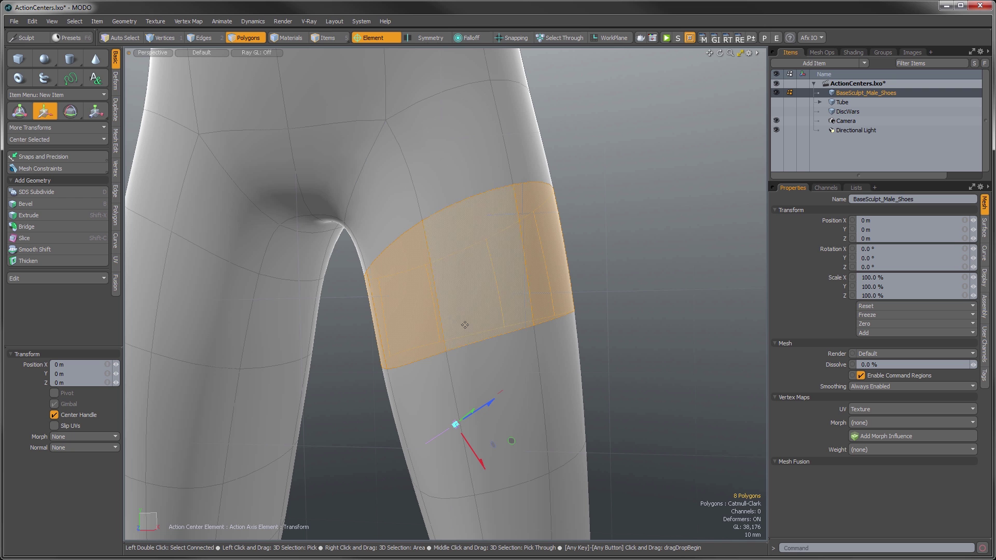
click(497, 114)
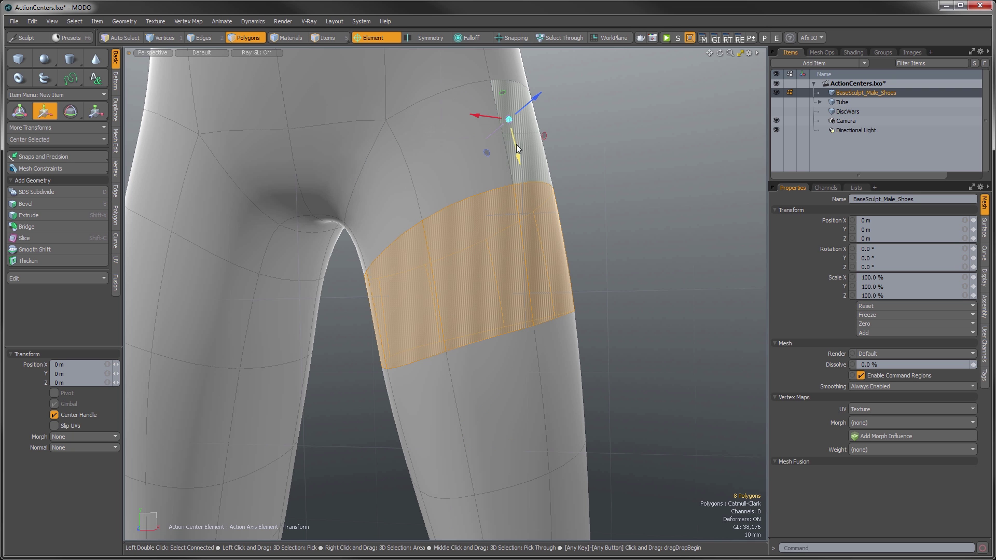
mouse_move(517, 151)
mouse_down()
mouse_move(524, 188)
mouse_move(517, 151)
mouse_up()
key(q)
Step: Try to move the selected thigh vertex with the Element handle placed on a nearby edge and polygon, and undo the move
key(1)
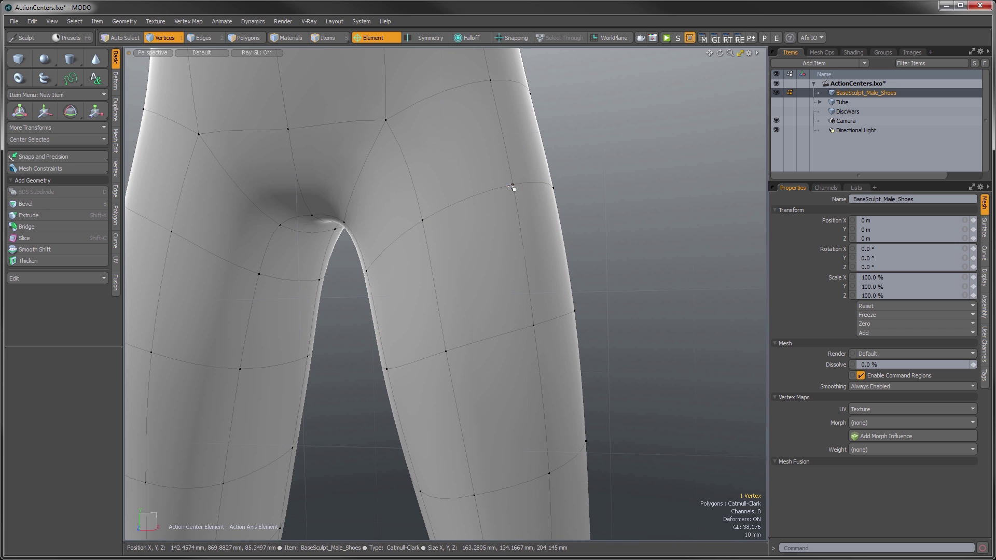
key(w)
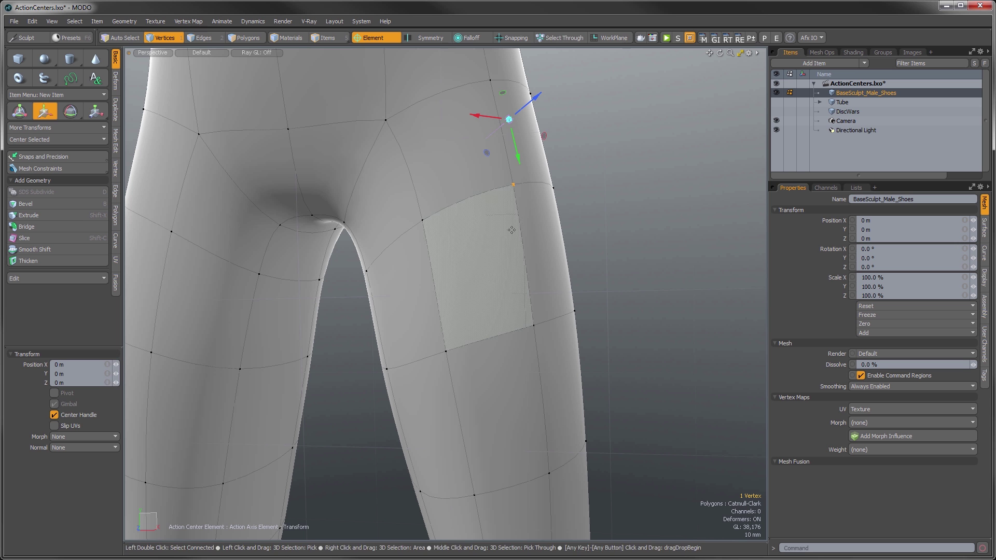
click(522, 239)
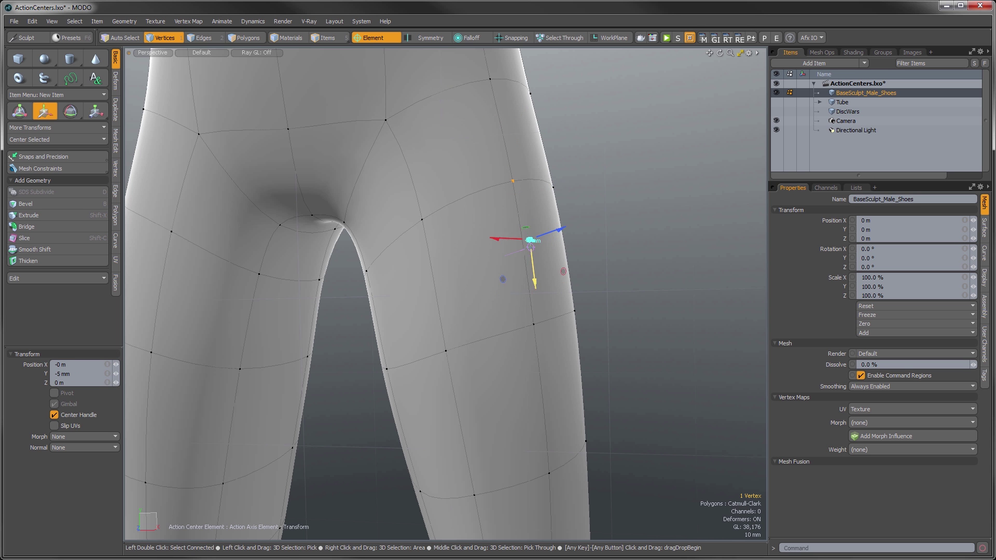
click(470, 267)
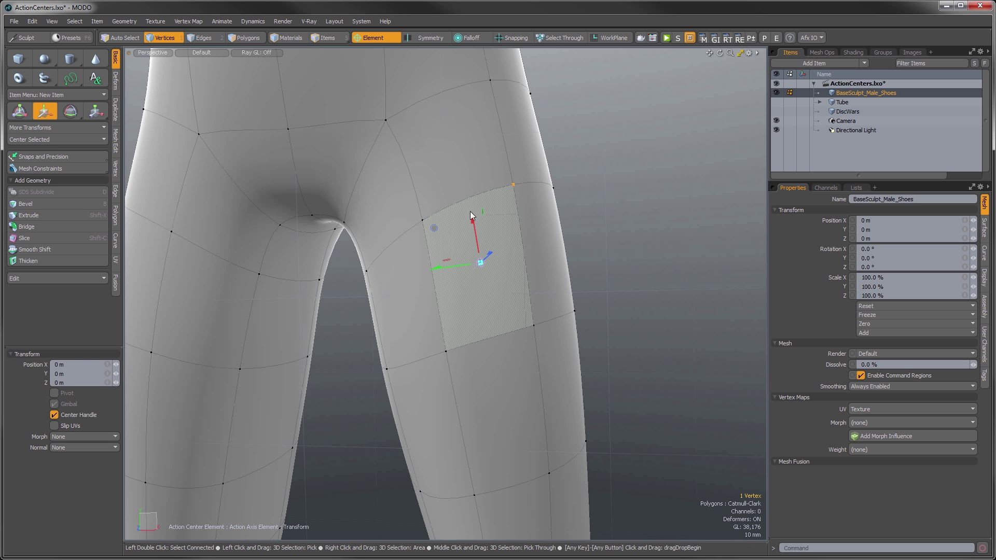
mouse_move(470, 266)
mouse_down()
mouse_move(468, 247)
mouse_move(478, 245)
mouse_move(469, 279)
mouse_up()
key(ctrl+z)
Step: Switch to edge selection and set the Action Center to Screen
alt+drag(628, 194, 431, 329)
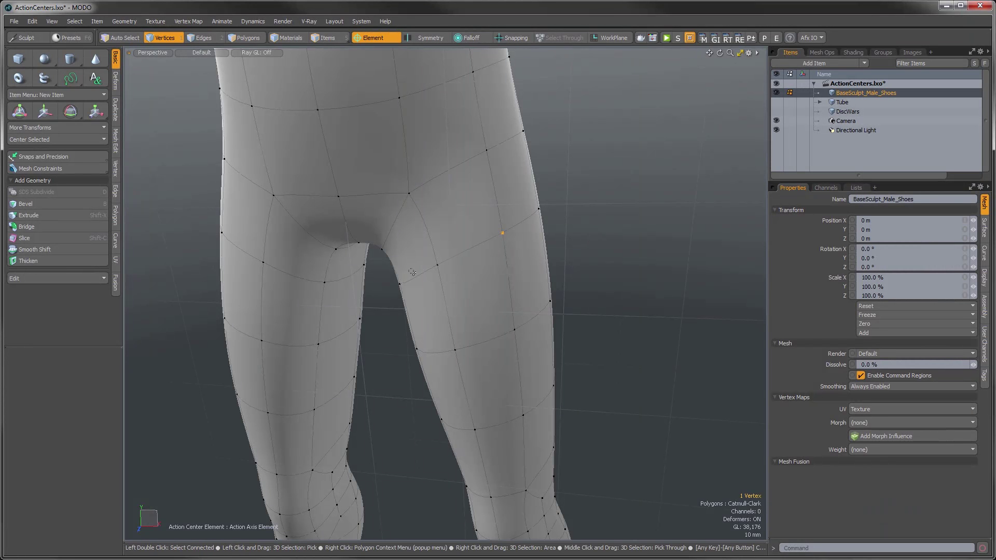
alt+drag(323, 273, 400, 314)
key(2)
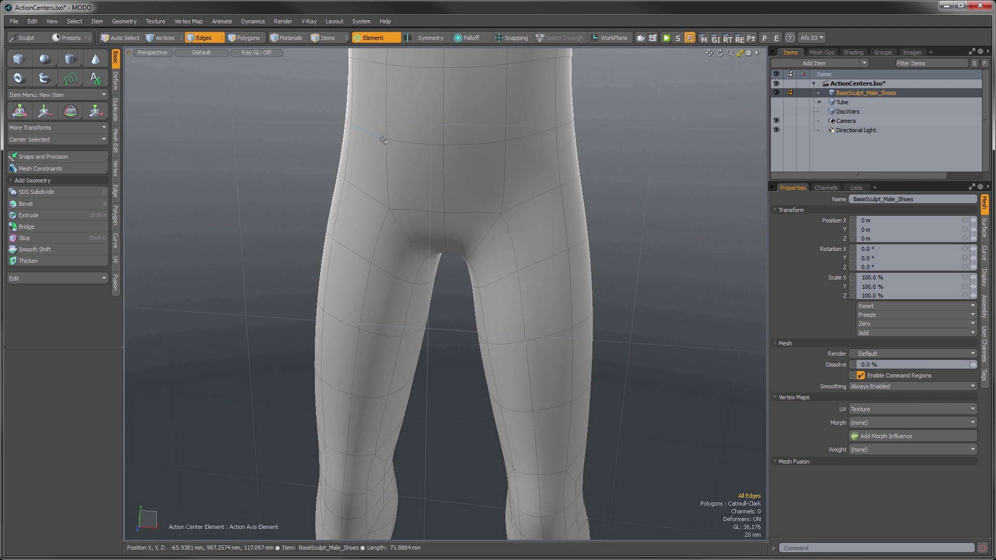
click(366, 37)
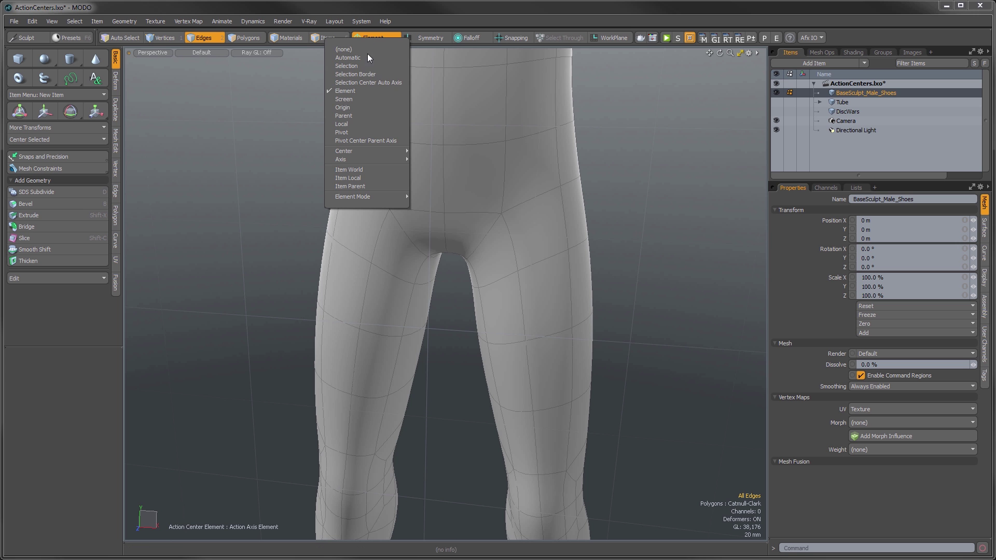
click(355, 99)
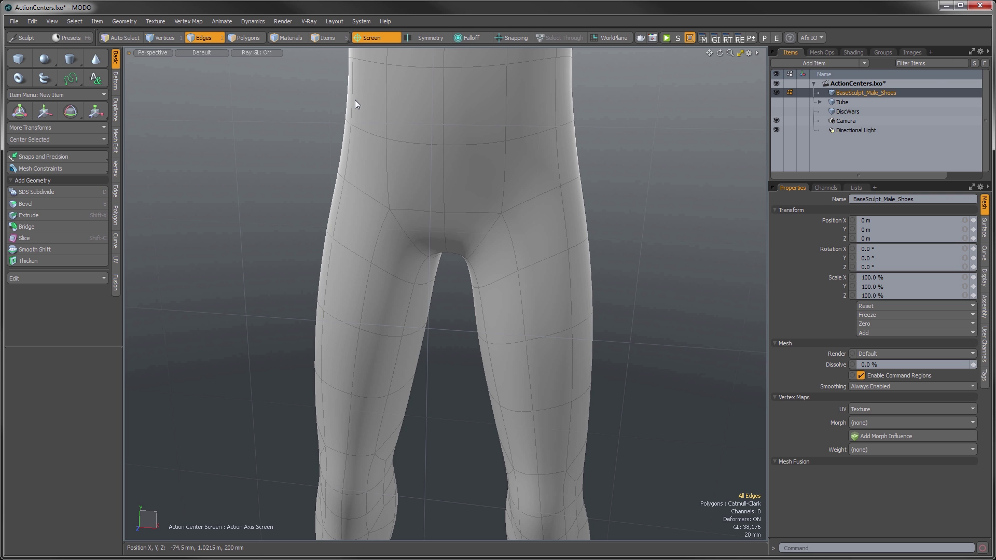
Step: Frame the four selected chest polygons, activate Rotate, and place the Screen-aligned handle at several points on and around them
alt+drag(515, 244, 441, 293)
mouse_move(456, 223)
alt+shift+mouse_down()
mouse_move(437, 319)
mouse_move(420, 278)
mouse_move(417, 291)
alt+shift+mouse_up()
key(3)
key(shift+a)
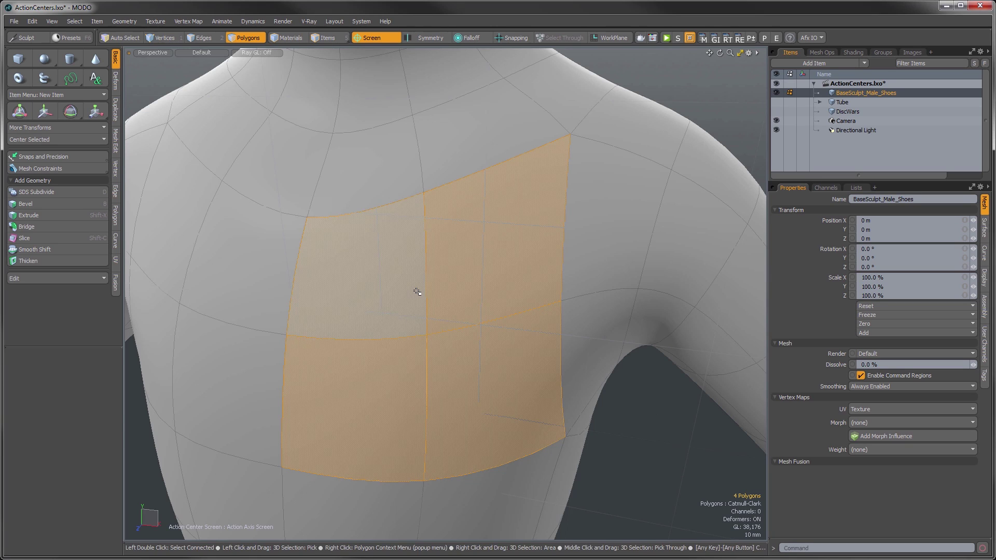
key(e)
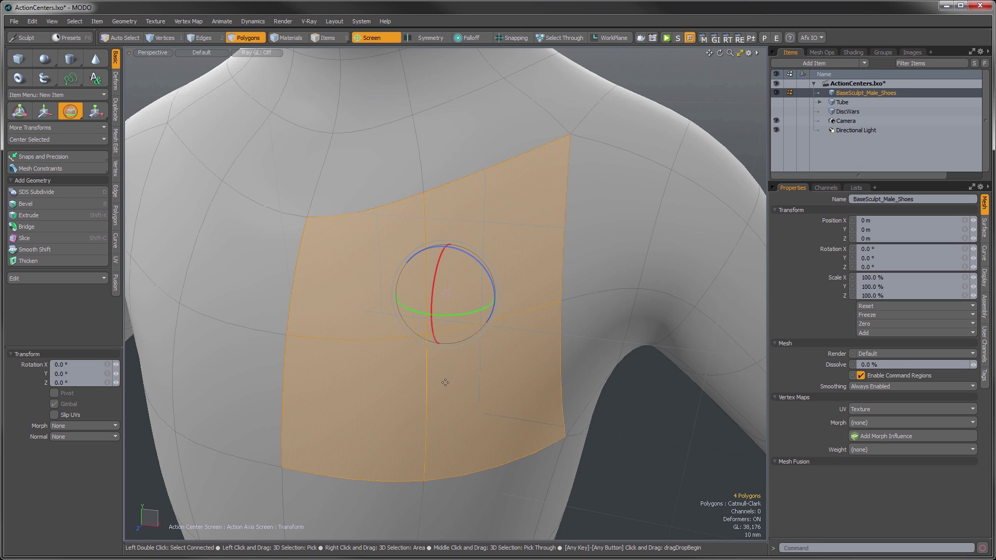
click(426, 366)
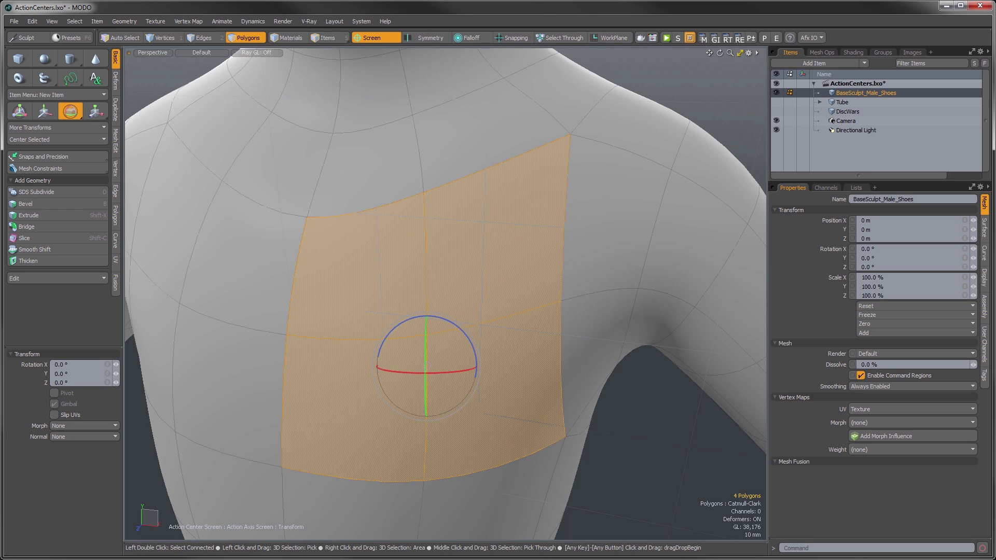
click(435, 342)
click(426, 329)
click(529, 163)
click(433, 332)
Step: Try rotating the chest polygons around the Screen handle from the front and the side, undo each rotation, and drop the tool
drag(463, 298, 479, 327)
key(ctrl+z)
alt+drag(398, 351, 565, 332)
click(540, 364)
key(ctrl+z)
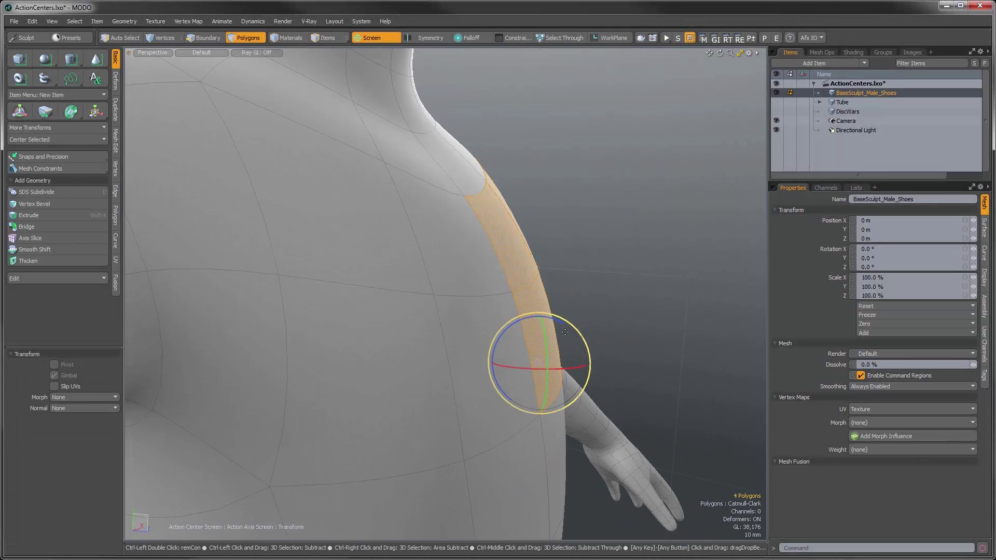
alt+drag(578, 287, 446, 337)
scroll(475, 340, down, 3)
key(space)
alt+shift+drag(571, 253, 401, 310)
alt+drag(400, 310, 392, 290)
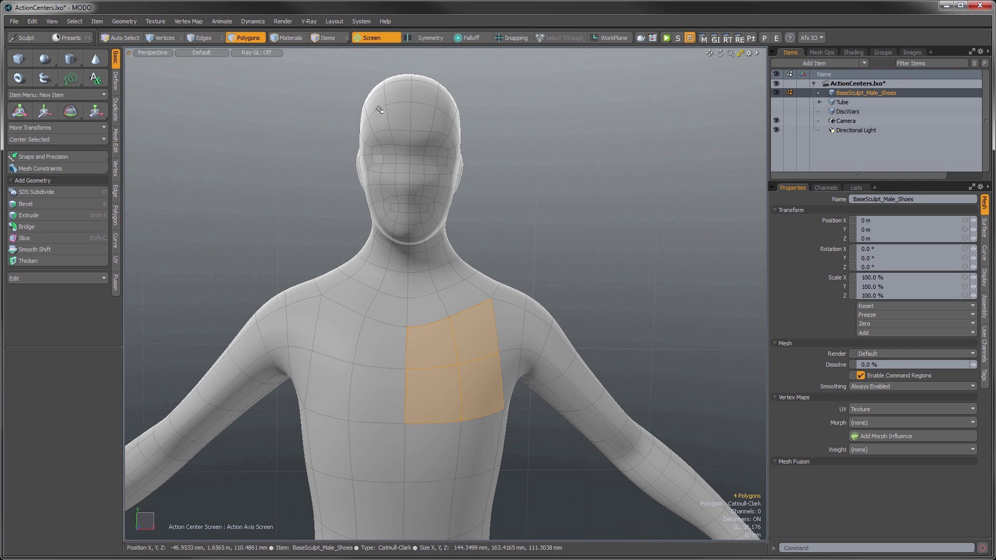
Step: Set the Action Center to Origin and bring the whole figure into view
click(378, 38)
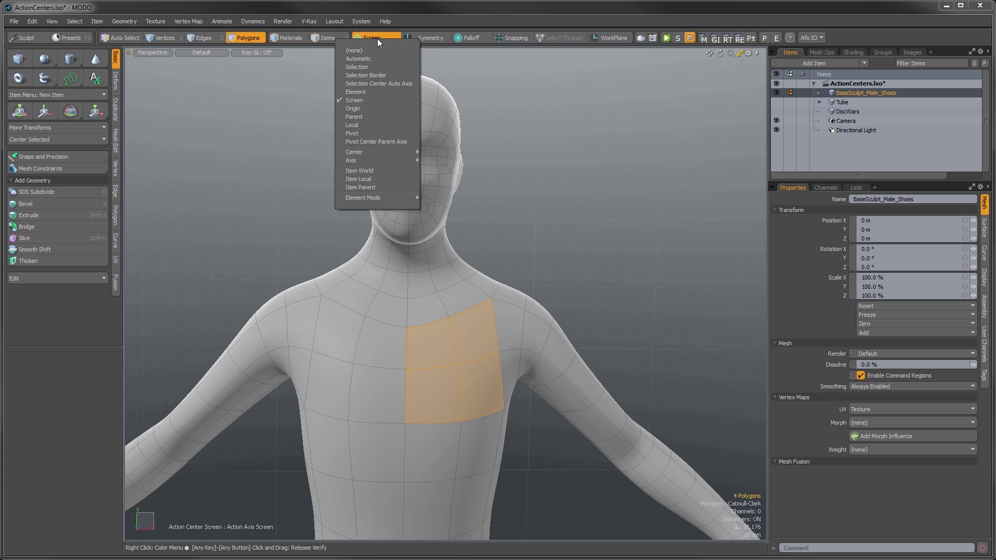
click(372, 109)
ctrl+alt+drag(476, 337, 408, 314)
alt+shift+drag(440, 405, 417, 374)
alt+shift+drag(416, 374, 441, 296)
Step: Switch to polygon selection and select the full ring of polygons around the figure's midsection
key(1)
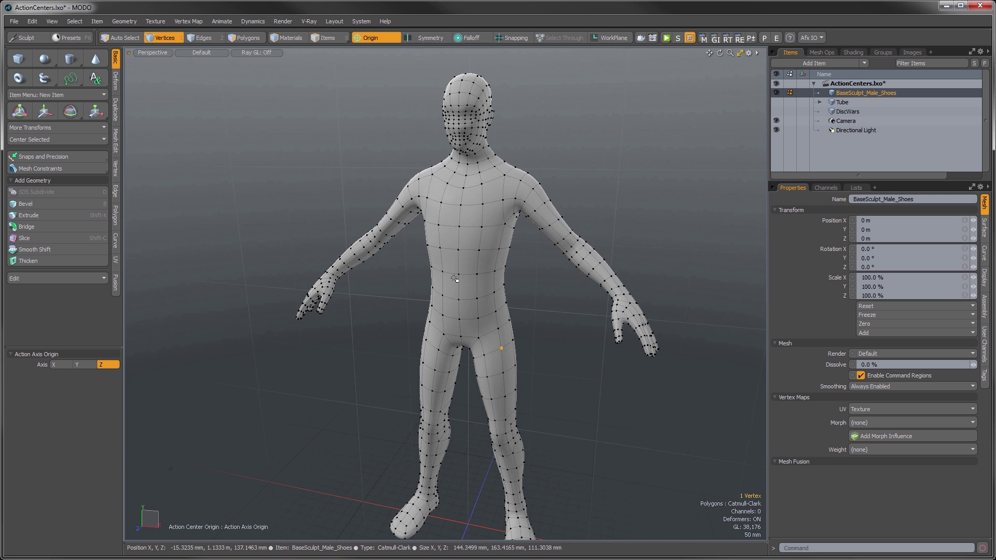
key(2)
key(3)
mouse_move(469, 263)
mouse_down()
mouse_move(492, 261)
mouse_move(466, 297)
mouse_up()
key(l)
alt+shift+drag(466, 297, 464, 273)
Step: Try to rotate the midsection ring around the Origin handle, drop the tool, and clear the polygon selection
key(e)
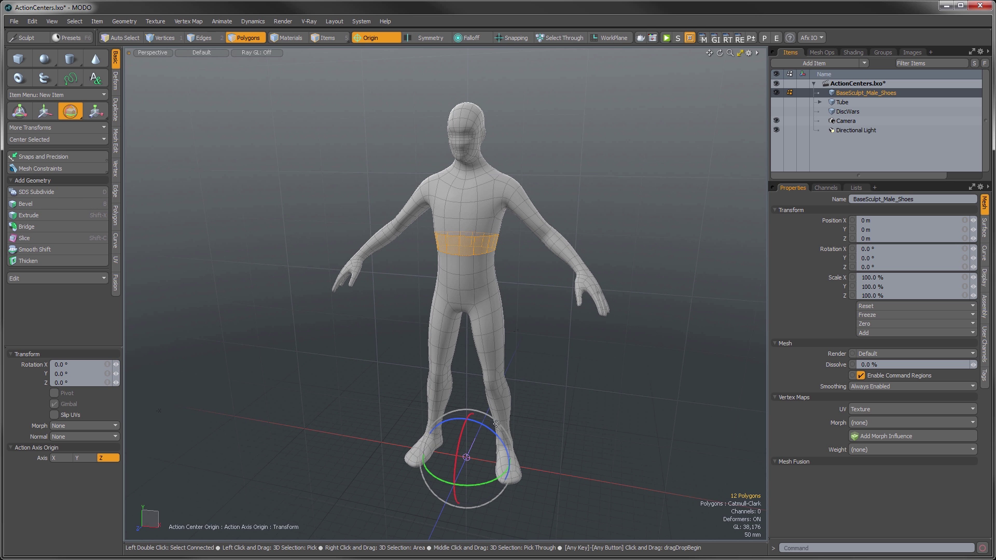
mouse_move(472, 485)
mouse_down()
mouse_move(490, 474)
mouse_move(458, 477)
mouse_move(479, 476)
mouse_up()
key(space)
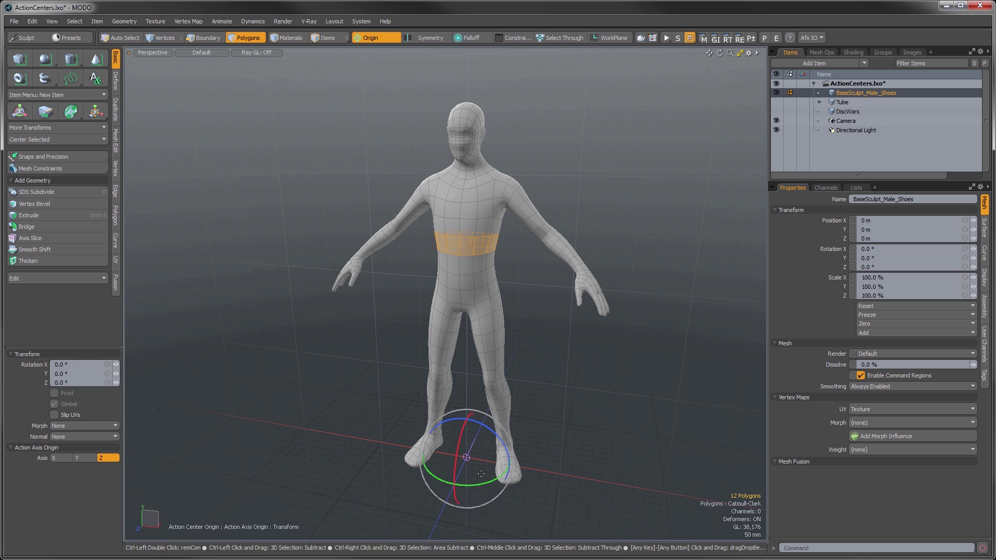
click(548, 404)
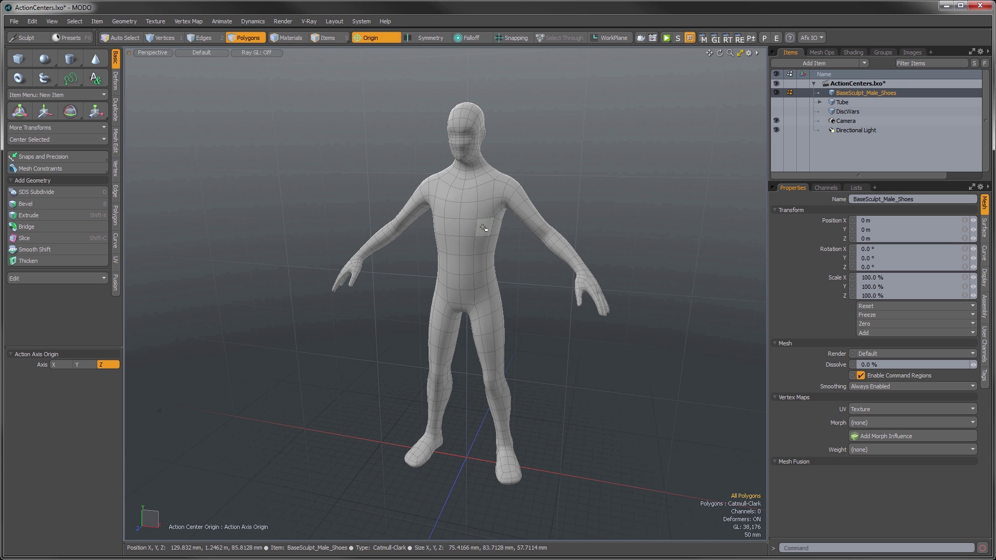
Step: Set the Action Center to Parent, make the Tube item visible, and select it
click(375, 40)
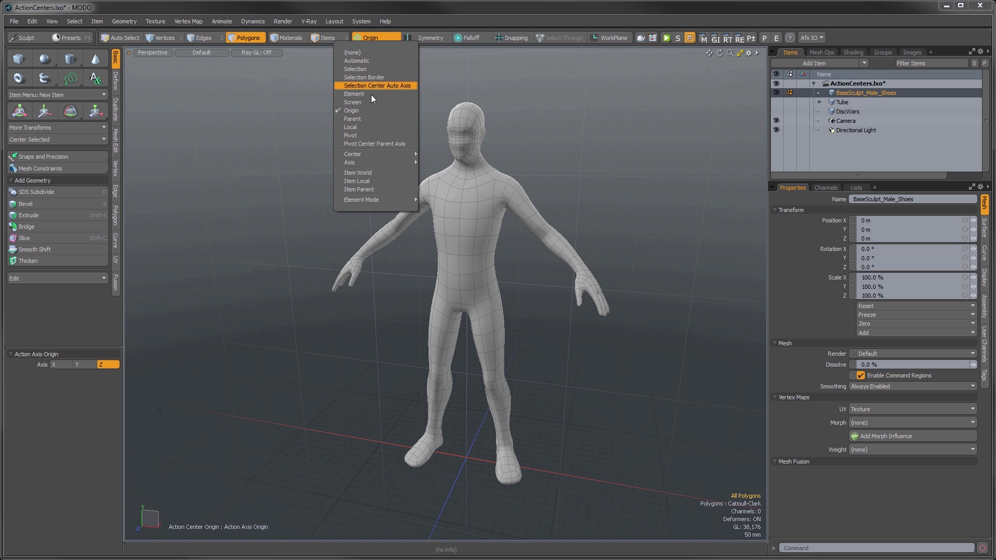
click(364, 118)
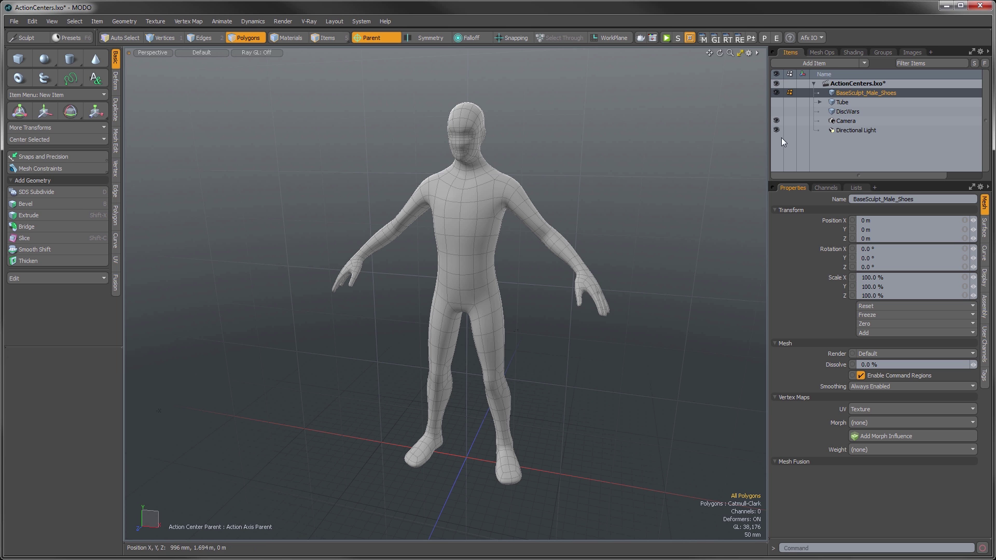
click(776, 102)
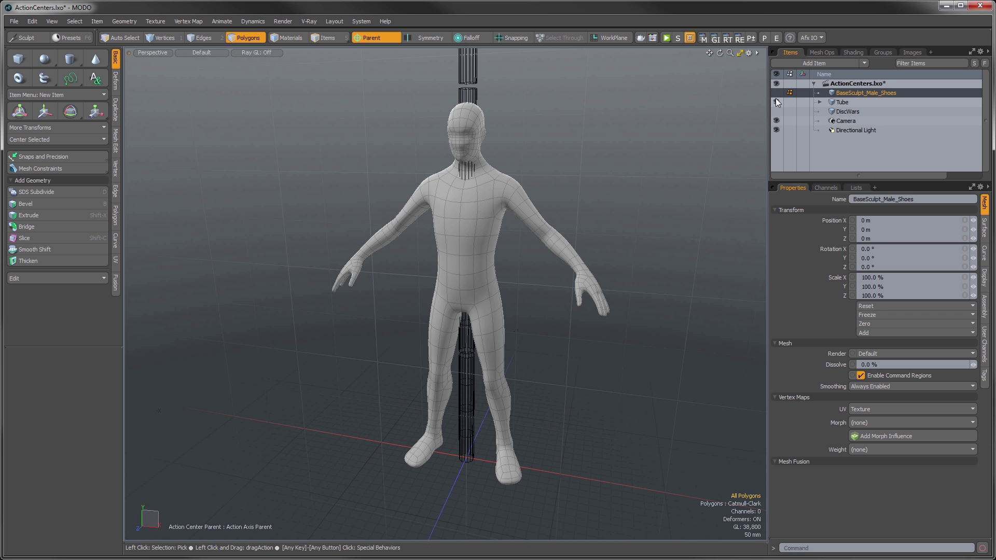
click(841, 103)
alt+drag(615, 245, 580, 260)
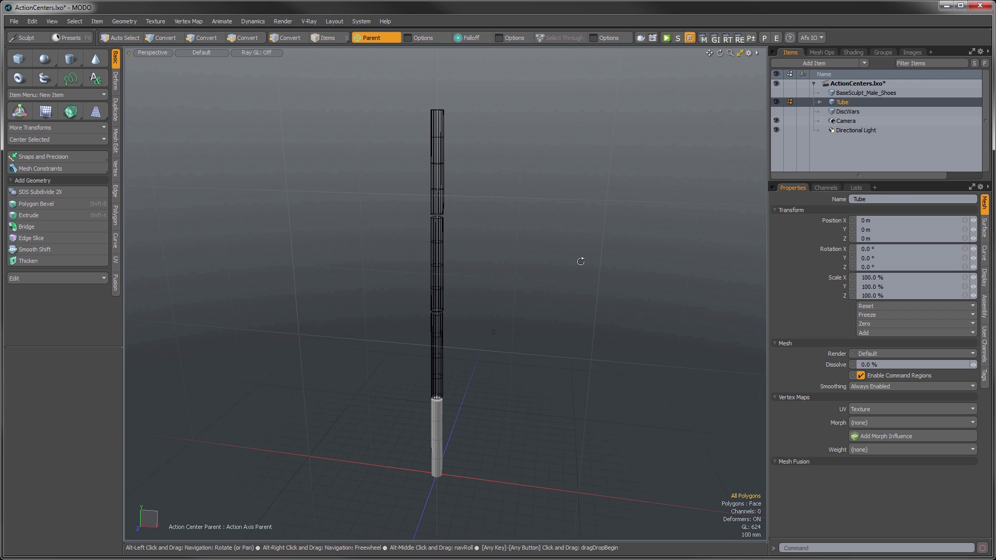
Step: Expand the Tube hierarchy, step through its child items Tube_2, Tube_3 and Tube_4, and select Tube_3
click(819, 102)
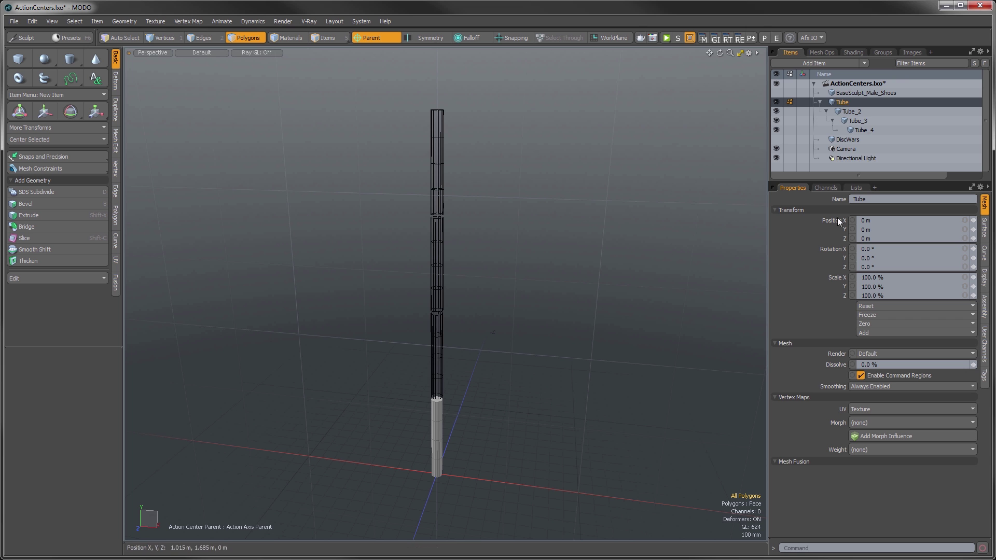
click(846, 110)
click(848, 119)
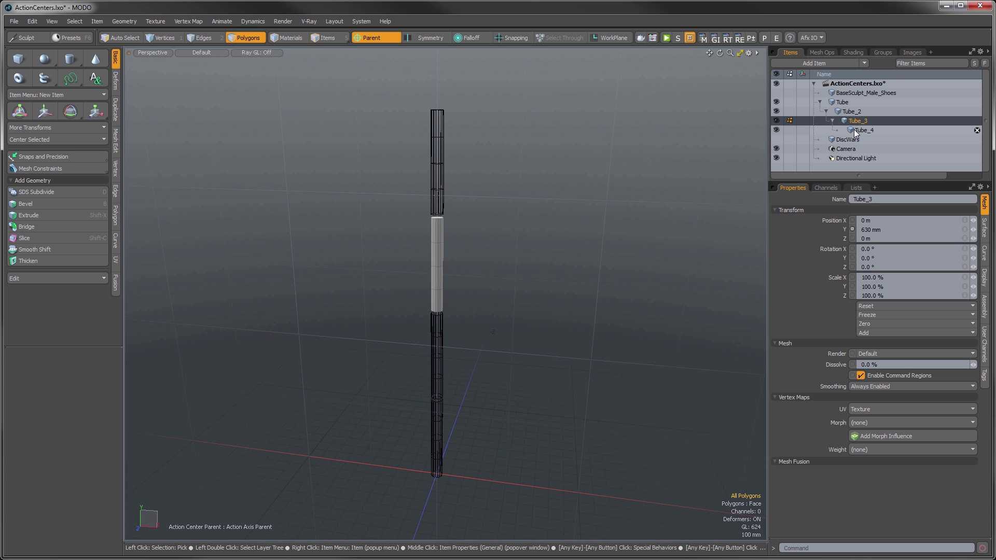
click(858, 133)
click(854, 121)
click(845, 110)
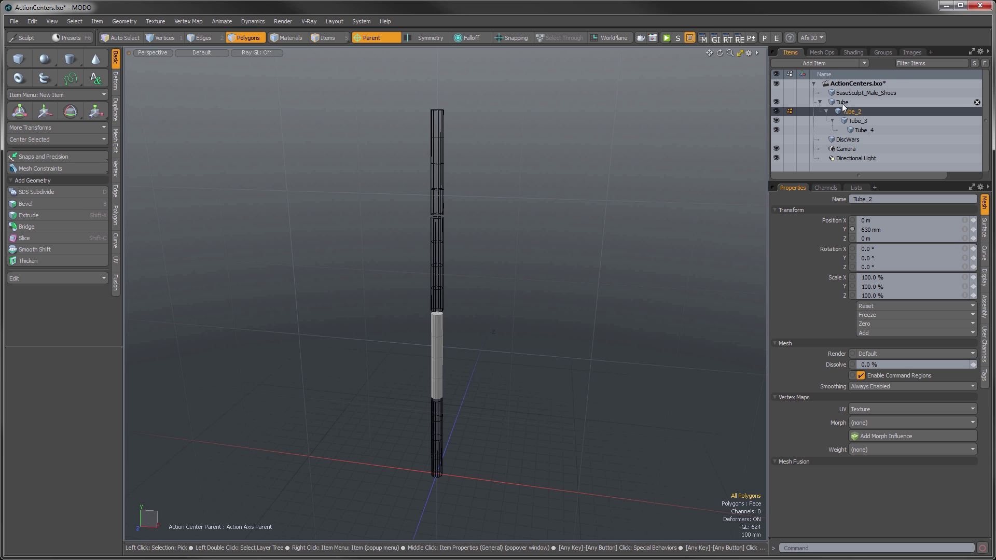
click(843, 104)
click(856, 121)
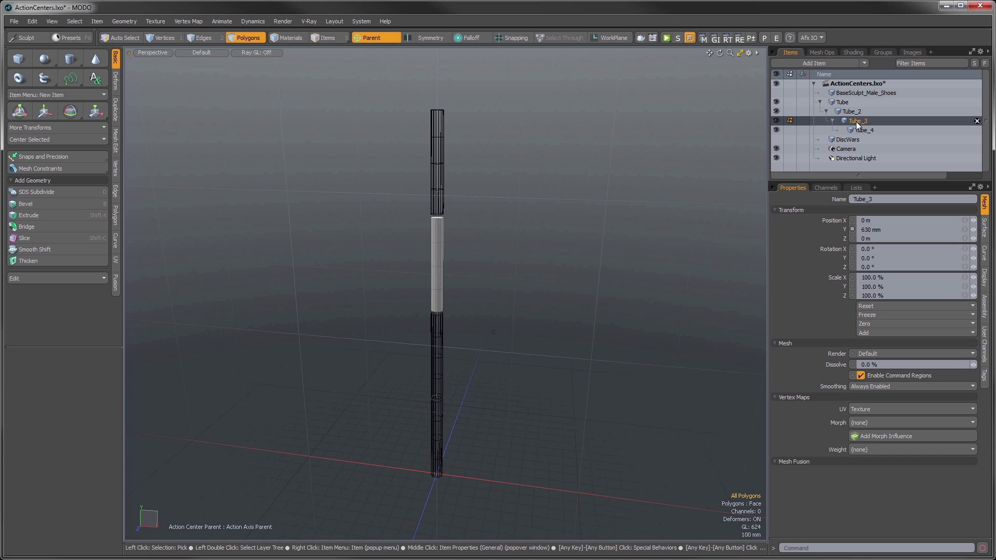
Step: Try to rotate the Tube_3 mesh about 24° around its parent's center, and undo the rotation
key(e)
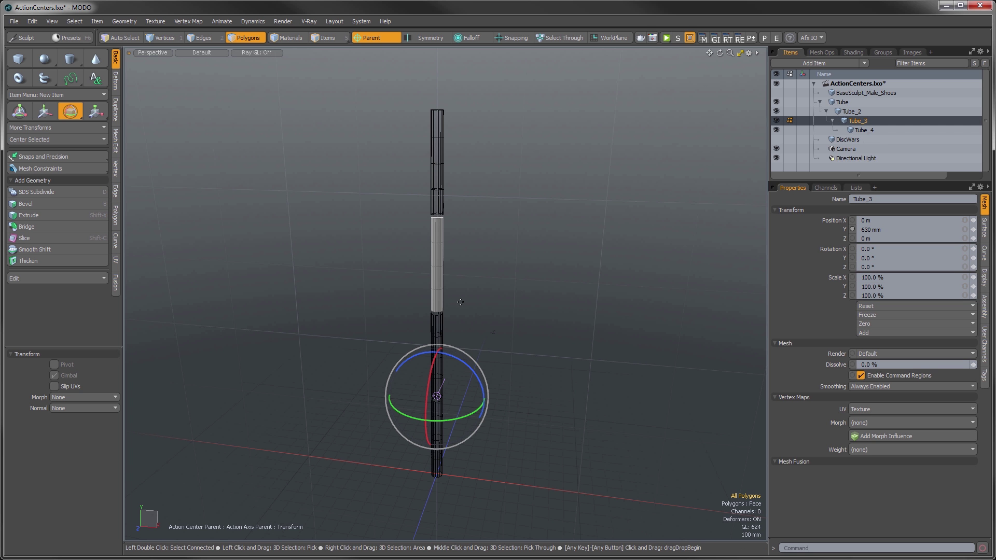
alt+drag(536, 393, 431, 281)
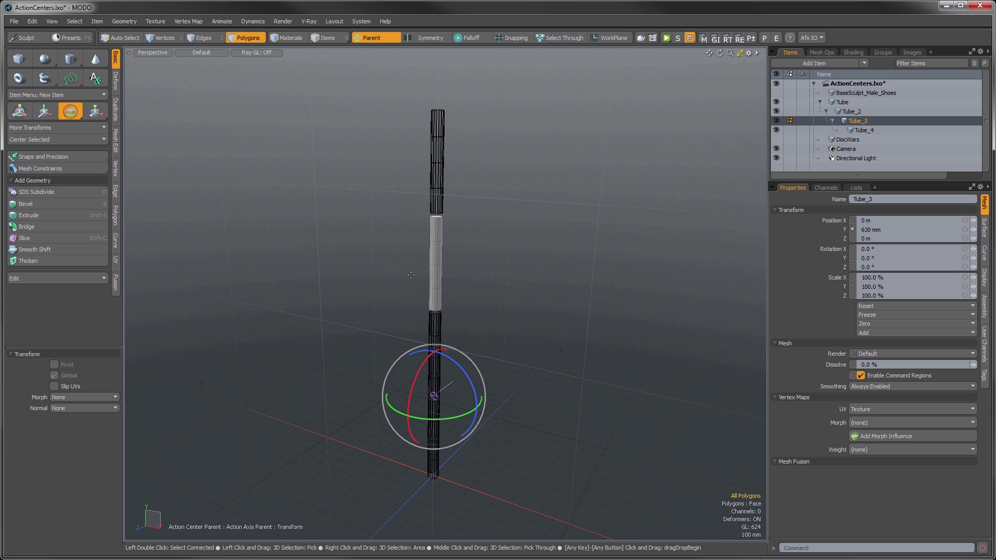
ctrl+alt+drag(470, 220, 426, 440)
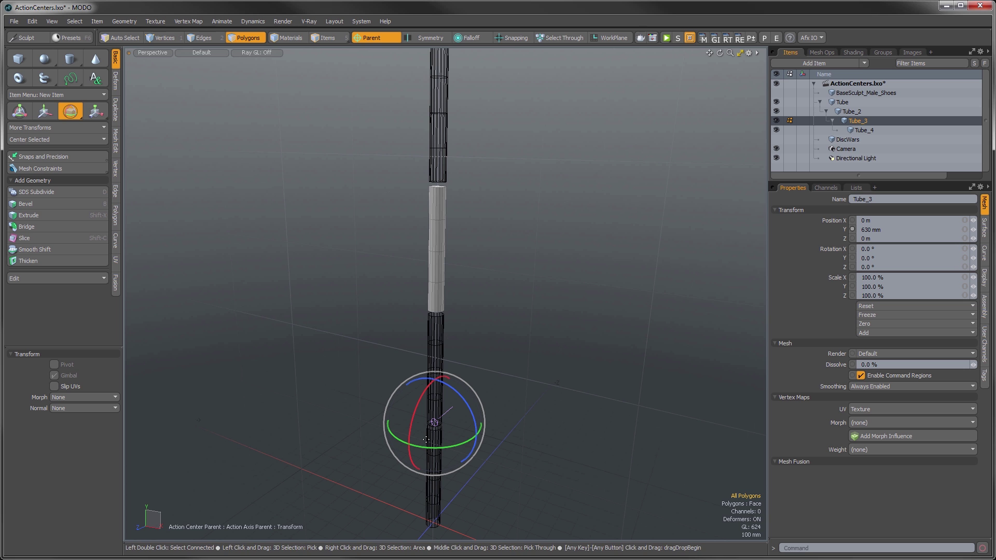
mouse_move(450, 389)
mouse_down()
mouse_move(461, 395)
mouse_move(437, 384)
mouse_up()
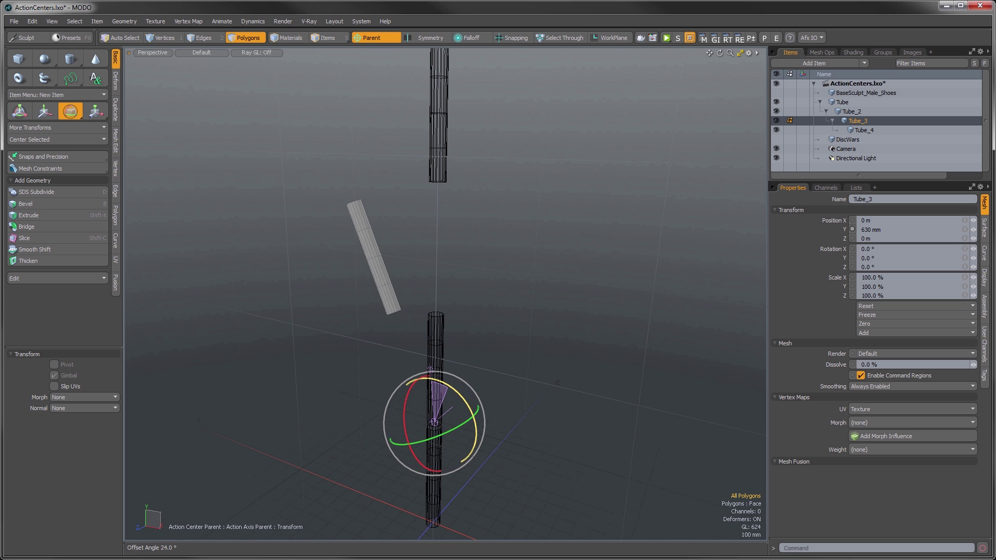
key(ctrl+z)
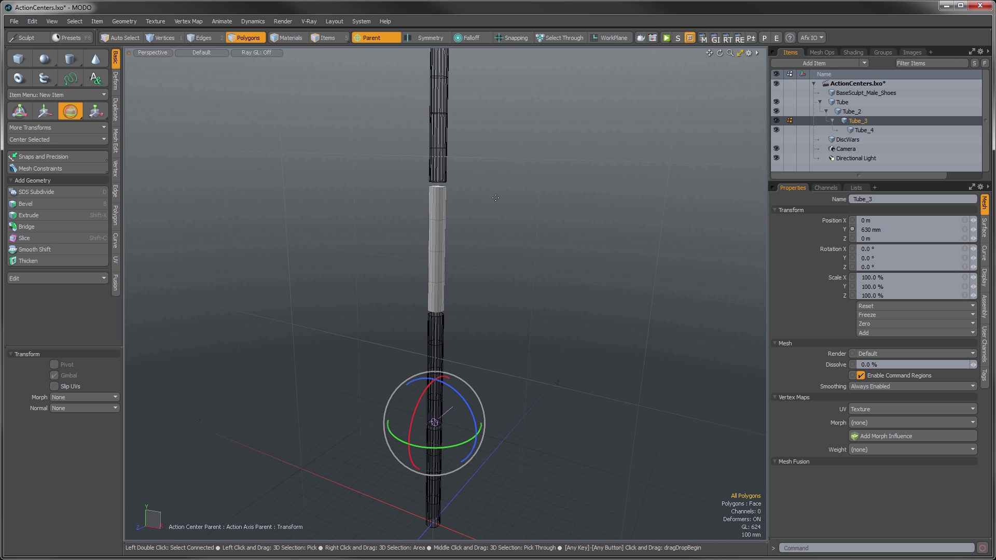
Step: Select Tube_2 and Tube_4 in turn and examine where the Parent center places the Rotate handle
click(850, 112)
click(853, 130)
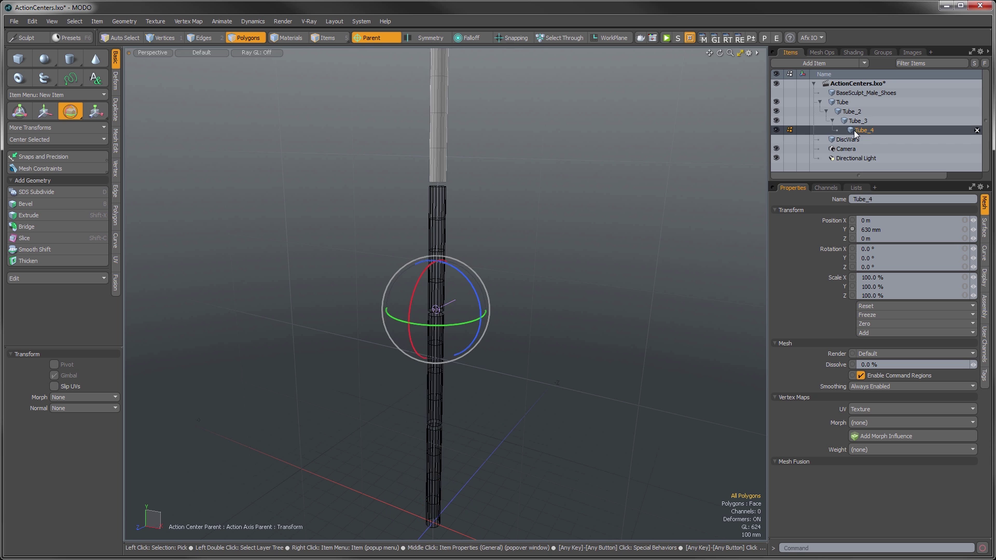
ctrl+alt+drag(535, 242, 431, 316)
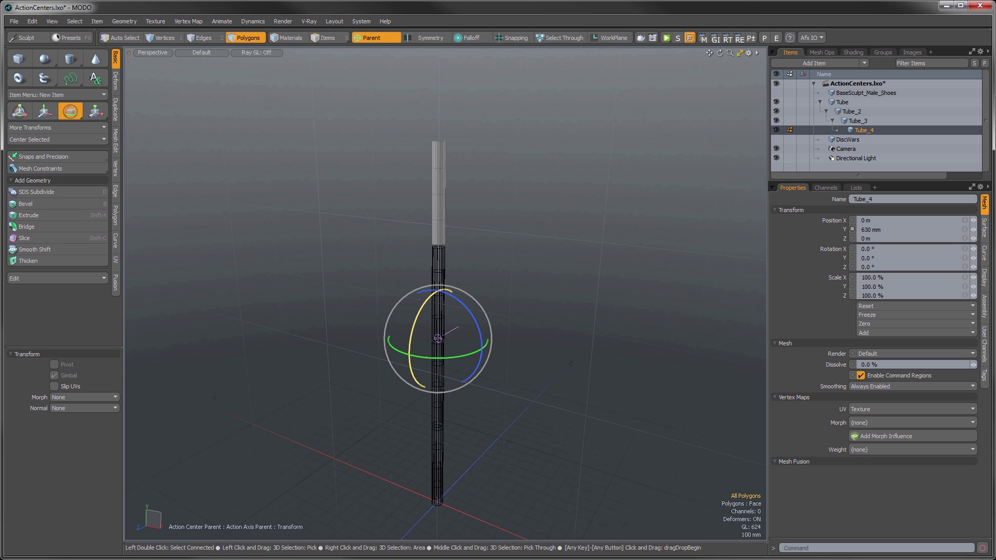
Step: Drop the Rotate tool and set the Action Center to Local
key(Escape)
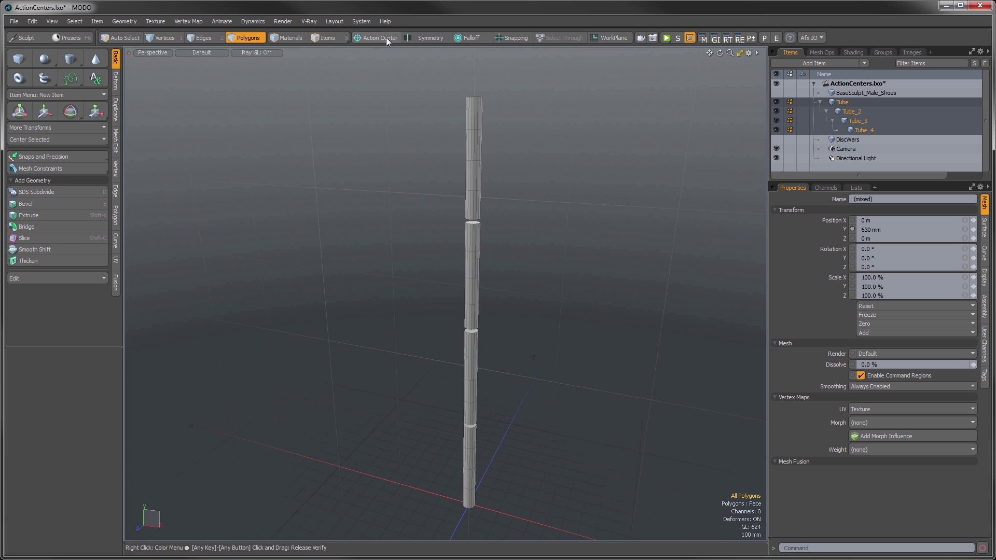
click(386, 37)
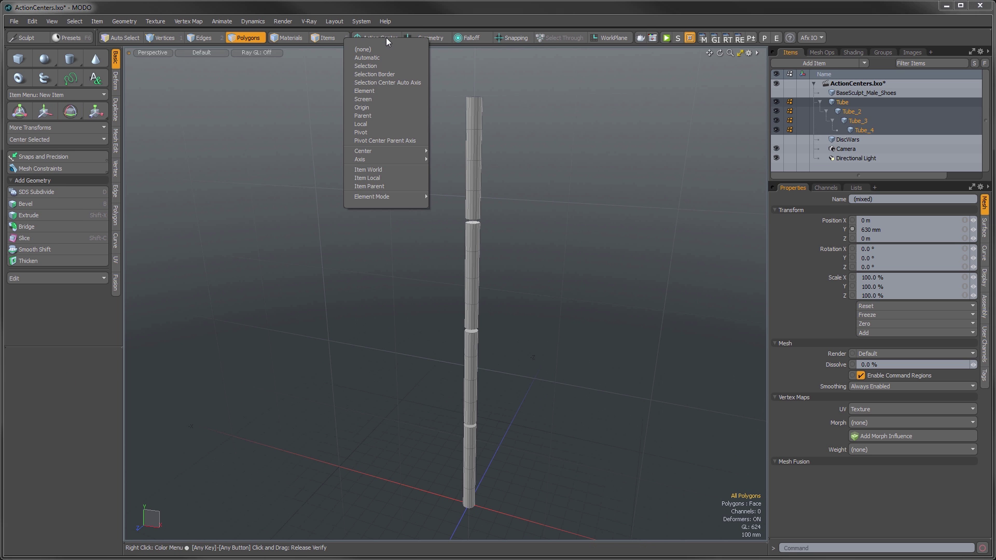
click(375, 123)
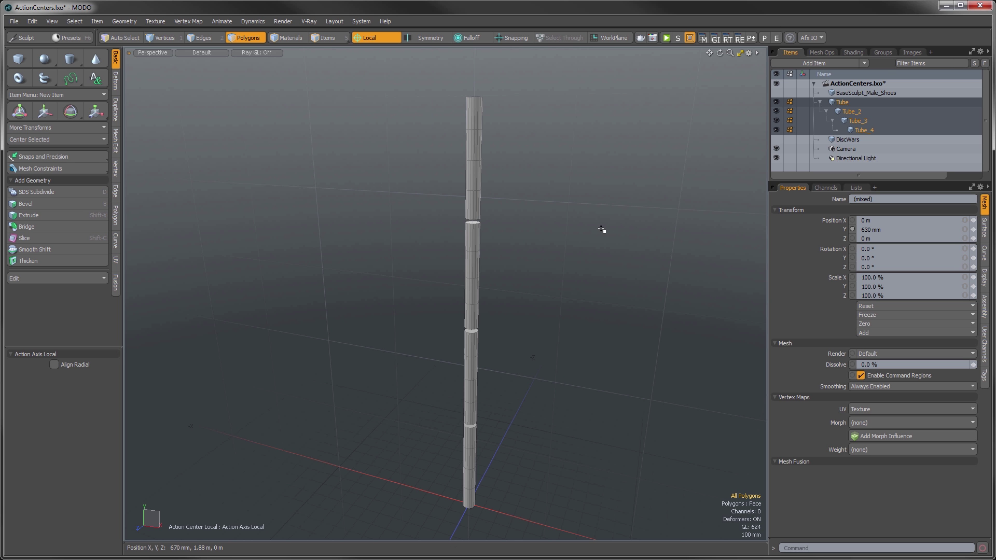
alt+drag(491, 320, 513, 318)
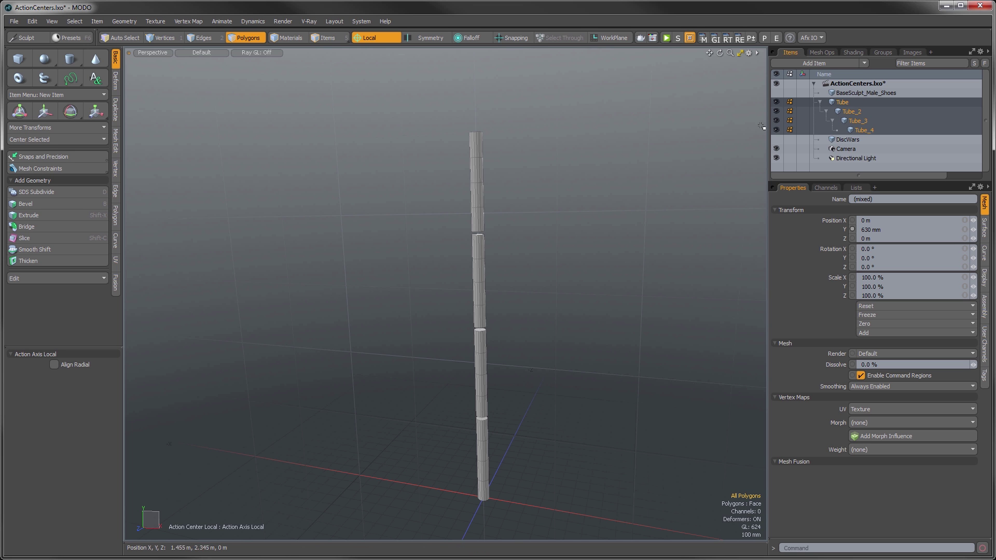
Step: Hide and collapse the Tube hierarchy, and select the DiscWars item to work on its discs
click(777, 130)
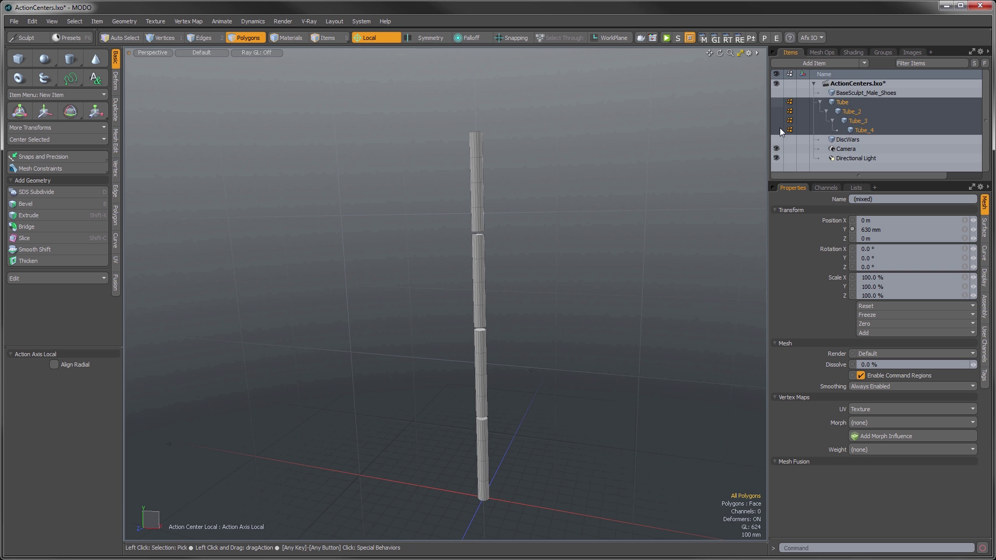
click(820, 102)
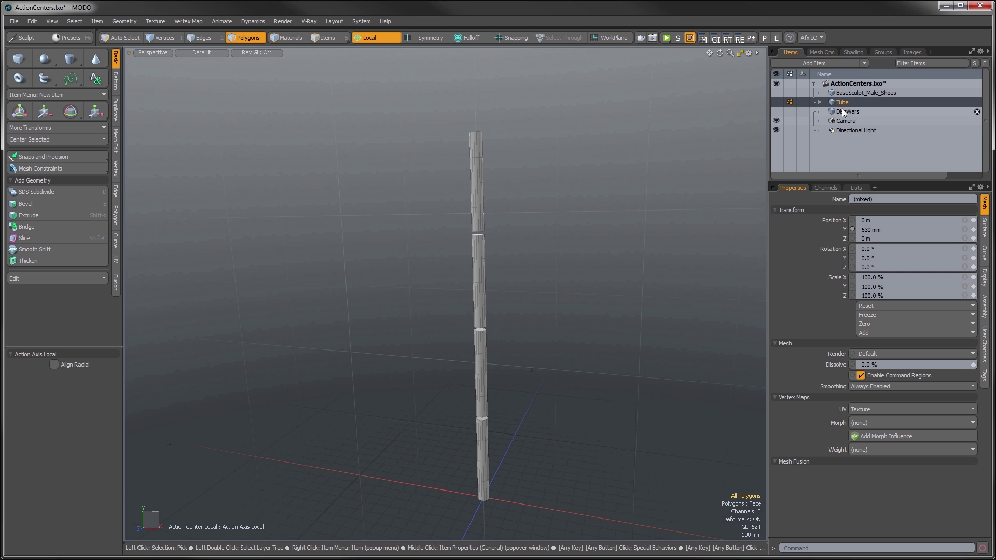
click(843, 112)
scroll(484, 388, up, 4)
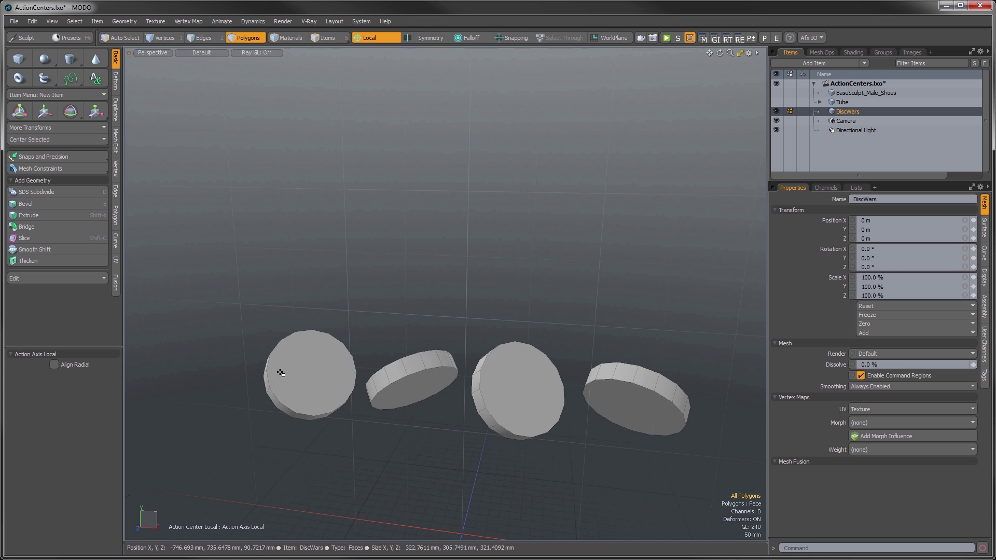
Step: Select the whole first disc of DiscWars and try rotating it around its local center
double_click(281, 374)
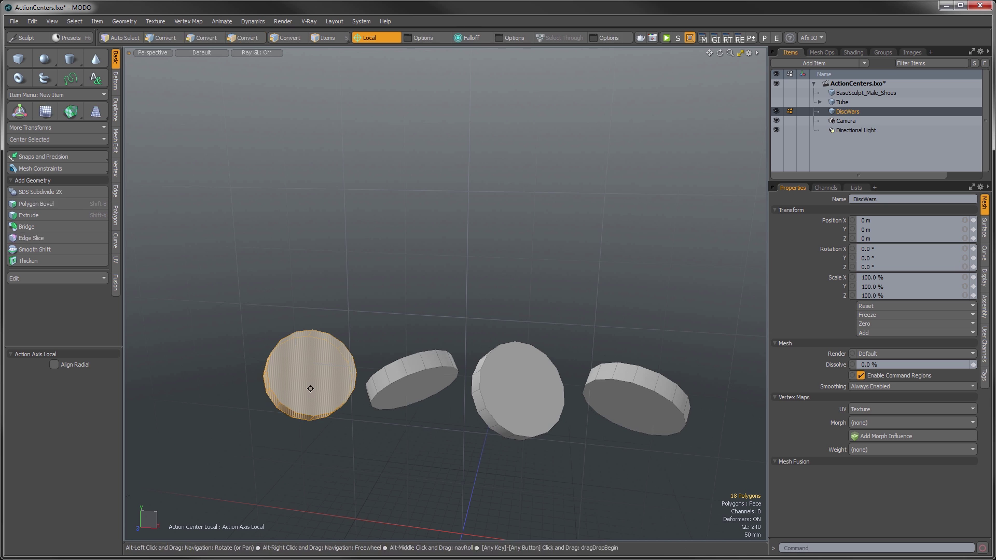
scroll(281, 373, up, 1)
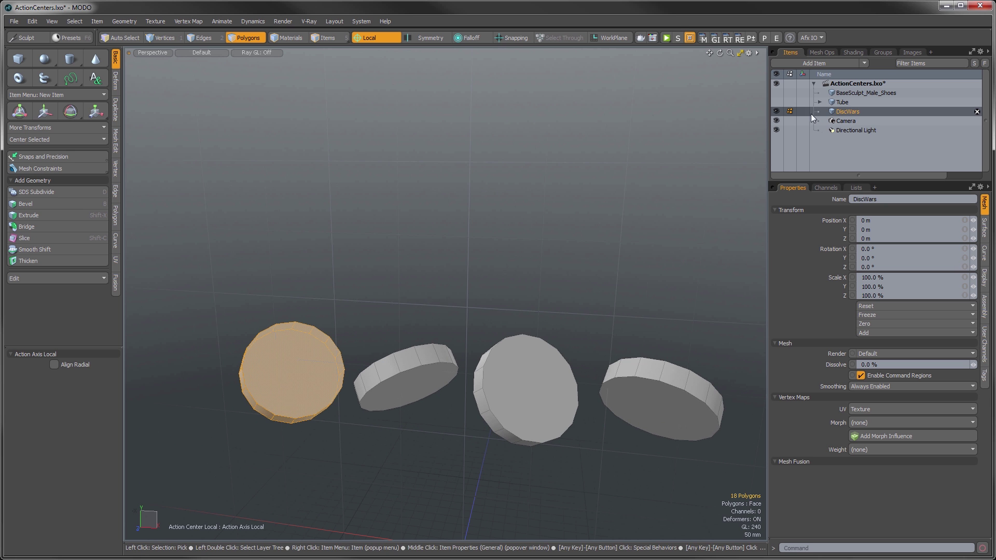
alt+drag(497, 399, 415, 358)
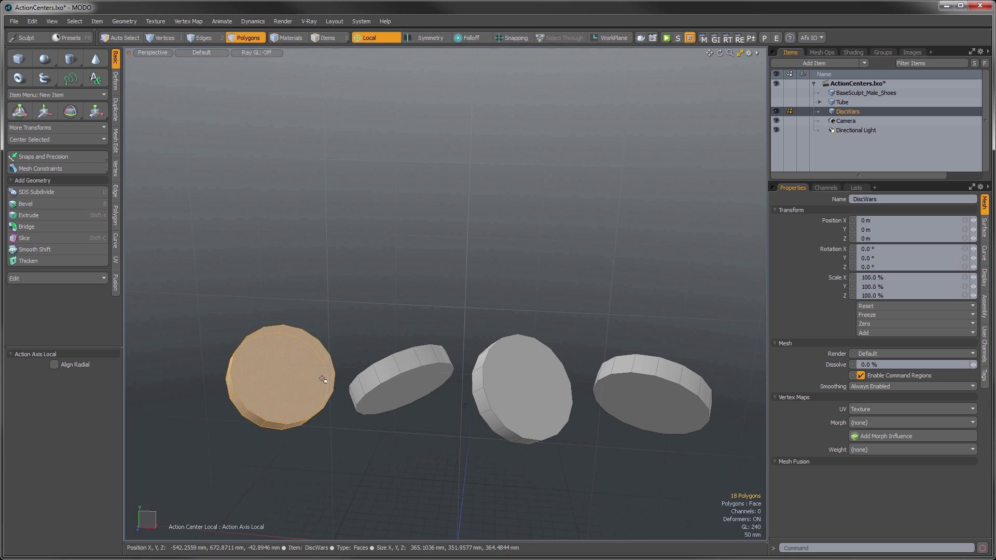
key(e)
mouse_move(268, 423)
mouse_down()
mouse_move(223, 356)
mouse_move(255, 425)
mouse_move(331, 438)
mouse_move(321, 445)
mouse_move(282, 418)
mouse_up()
key(q)
Step: Select the second and third discs in turn and examine how the Rotate handle aligns to each disc's local axes
double_click(422, 380)
alt+drag(422, 380, 329, 402)
key(e)
key(q)
double_click(492, 379)
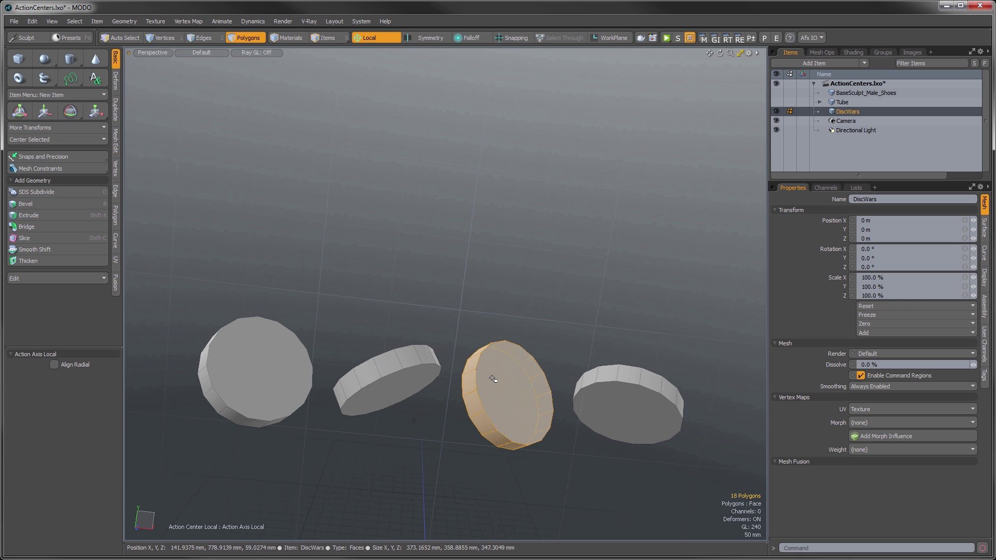
key(e)
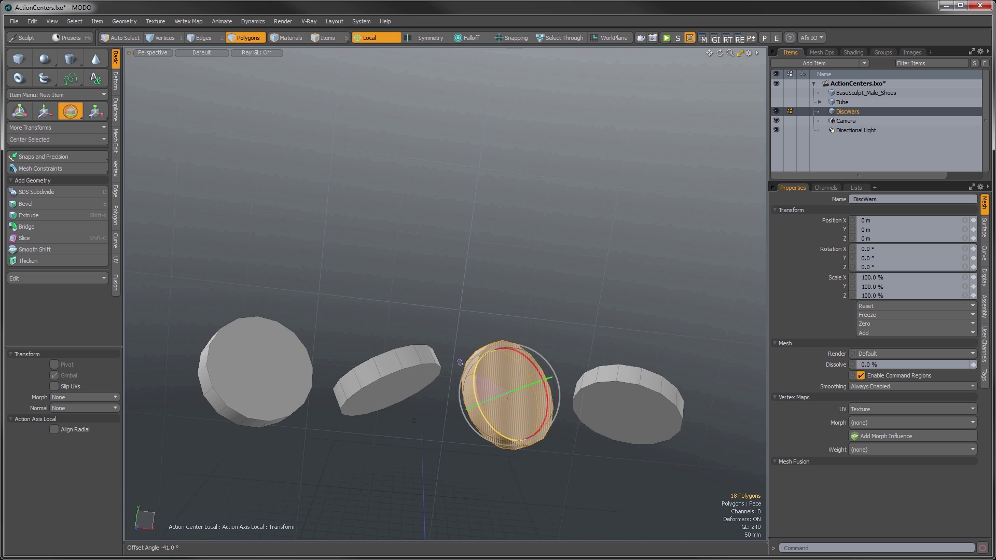
key(q)
alt+drag(571, 334, 541, 363)
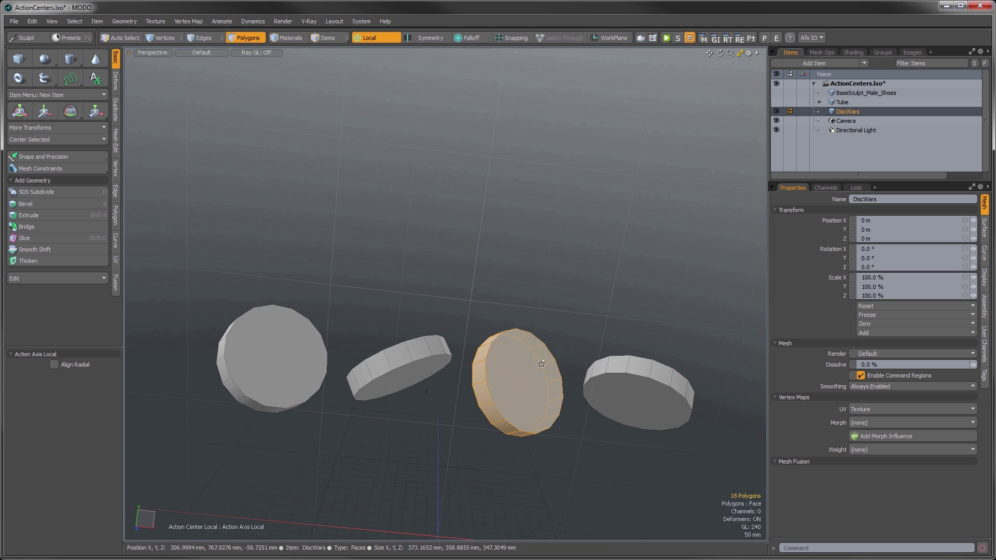
Step: Select the fourth disc and add the other three discs to the selection
double_click(646, 396)
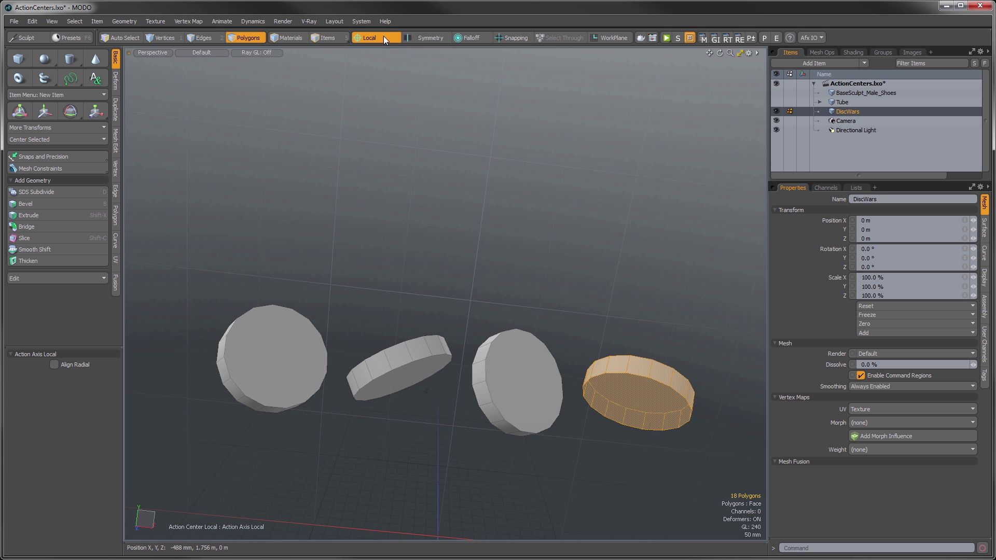
shift+double_click(499, 364)
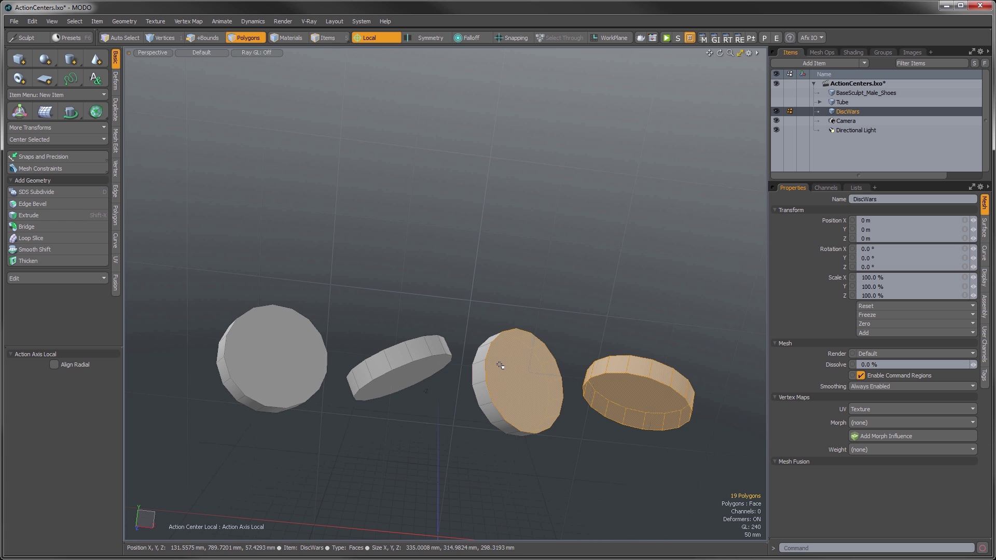
shift+double_click(374, 364)
shift+double_click(274, 358)
alt+drag(272, 358, 267, 349)
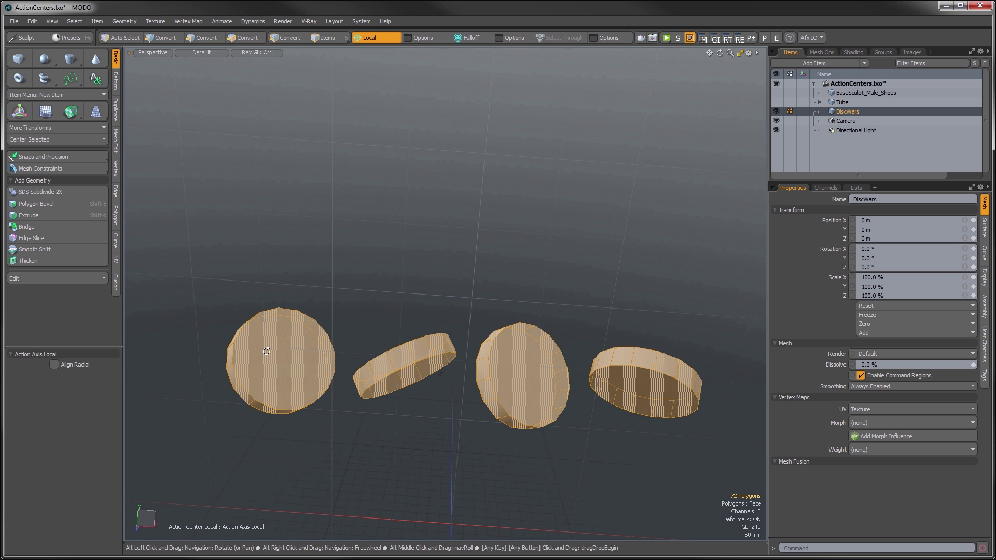
Step: Try to rotate all four discs together around their individual local centers
key(e)
drag(637, 361, 709, 389)
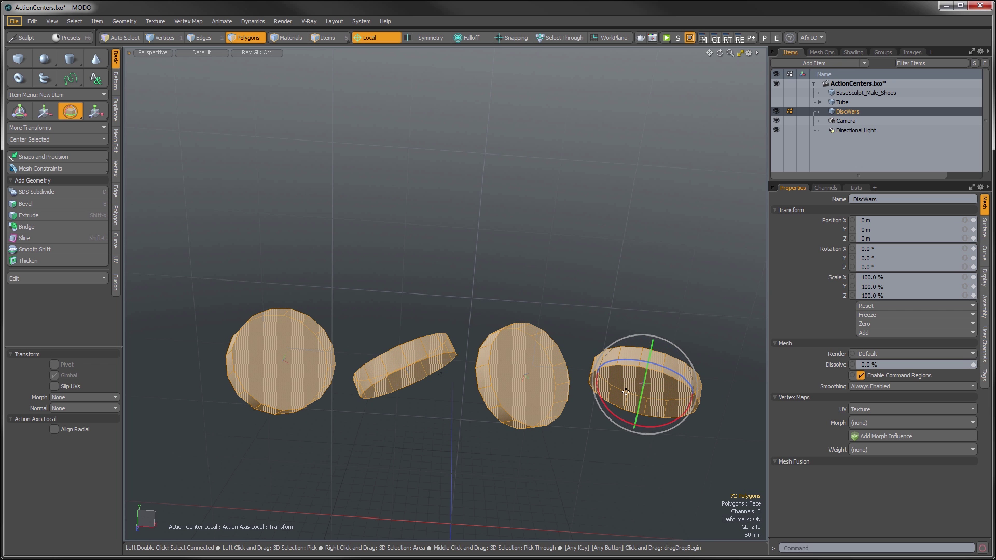
mouse_move(623, 386)
alt+mouse_down()
mouse_move(614, 397)
mouse_move(618, 382)
alt+mouse_up()
drag(635, 362, 591, 374)
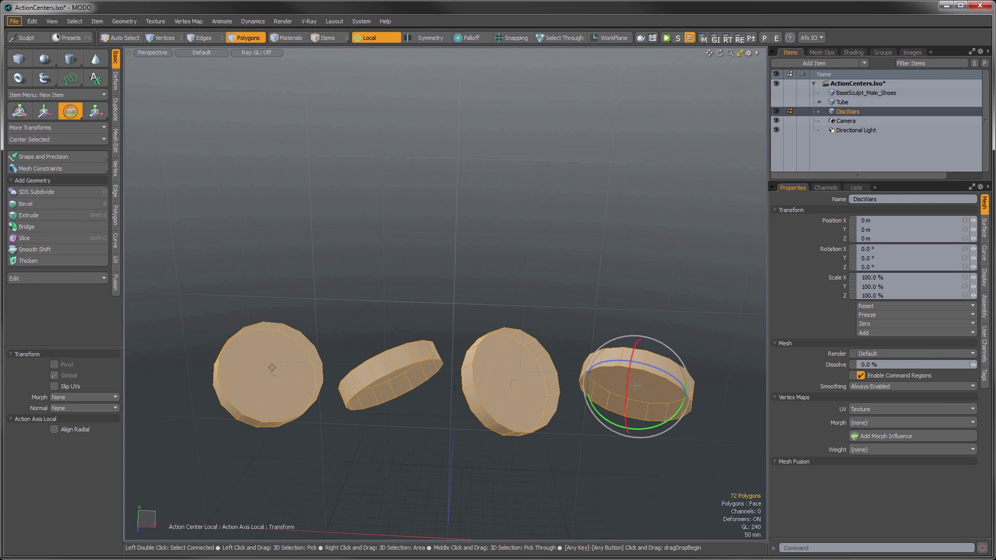
key(q)
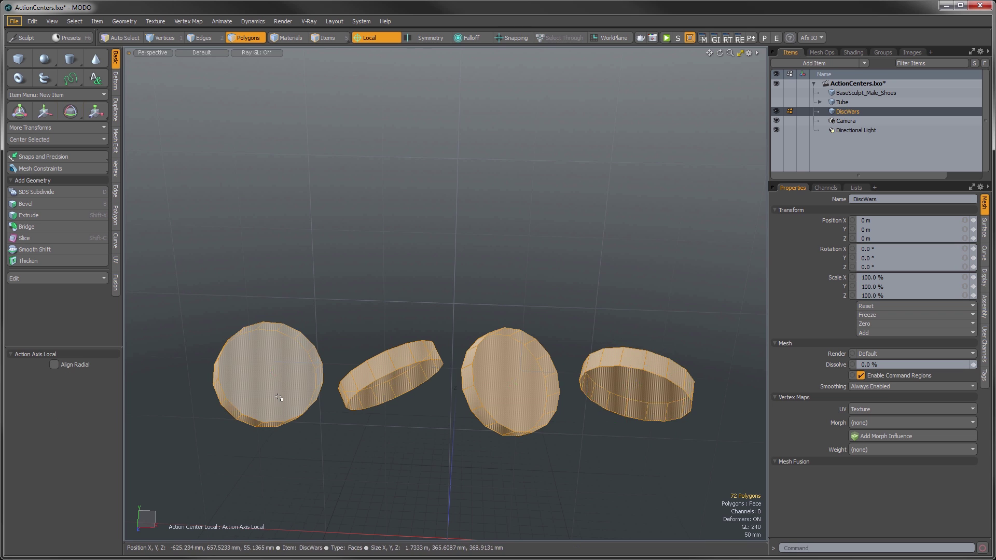
Step: Select only the first disc and rotate it around its local axis so that it tilts differently from the other discs
double_click(280, 394)
key(e)
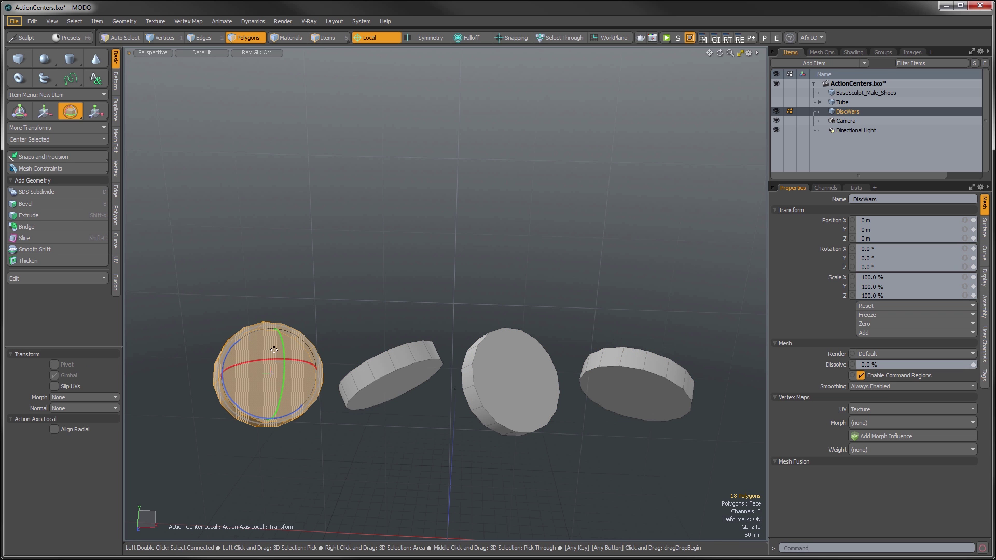
drag(282, 344, 284, 372)
key(q)
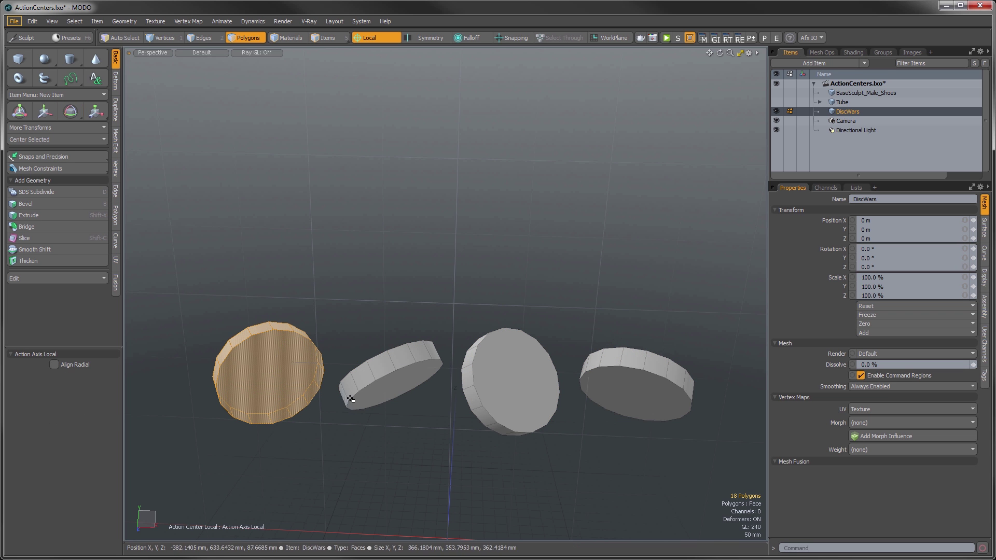
Step: Add the other three discs to the selection and try rotating all four around their local centers
shift+double_click(356, 389)
shift+double_click(470, 381)
shift+double_click(598, 402)
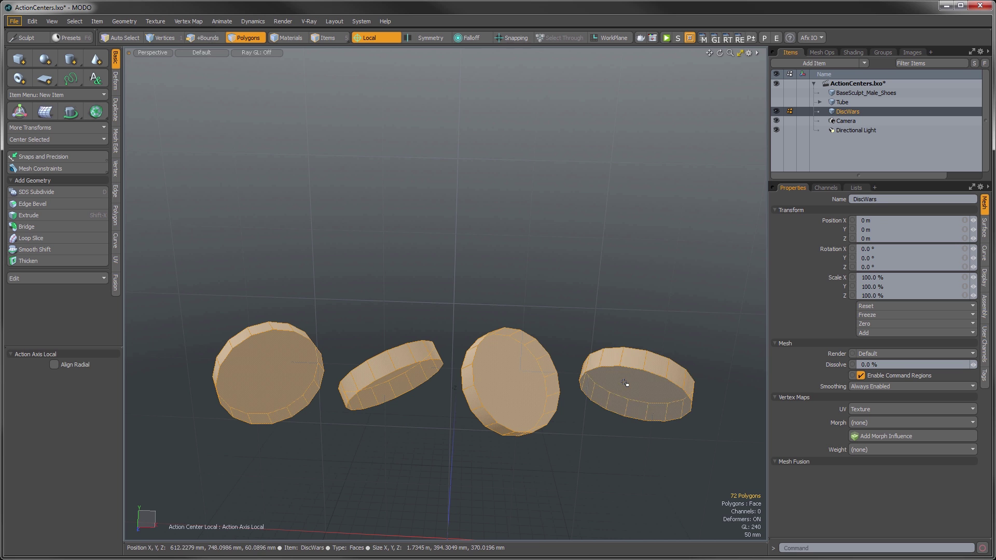
key(e)
mouse_move(653, 367)
mouse_down()
mouse_move(678, 382)
mouse_move(657, 371)
mouse_up()
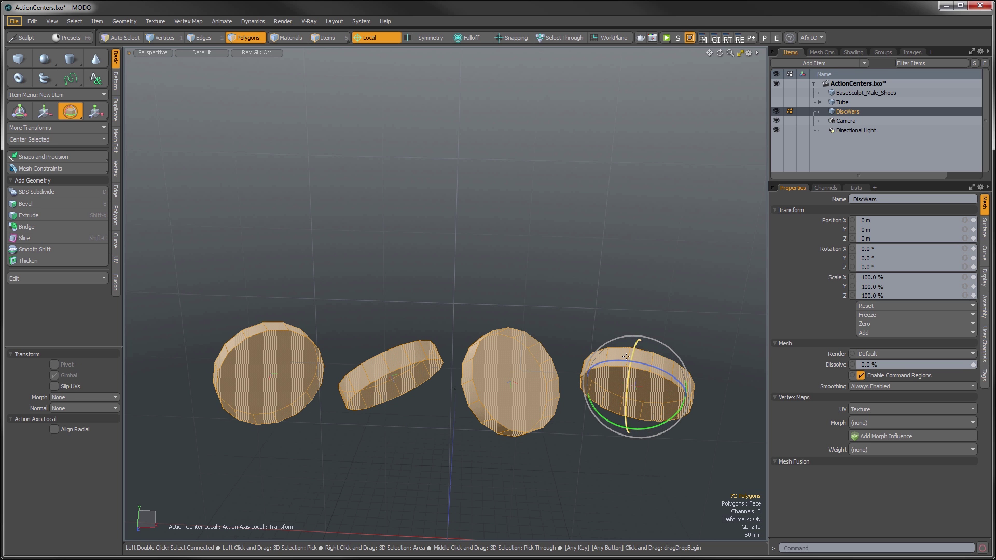
Step: Enable Align Radial for the local action axis and compare the Scale and Rotate handles on the discs
click(55, 428)
key(r)
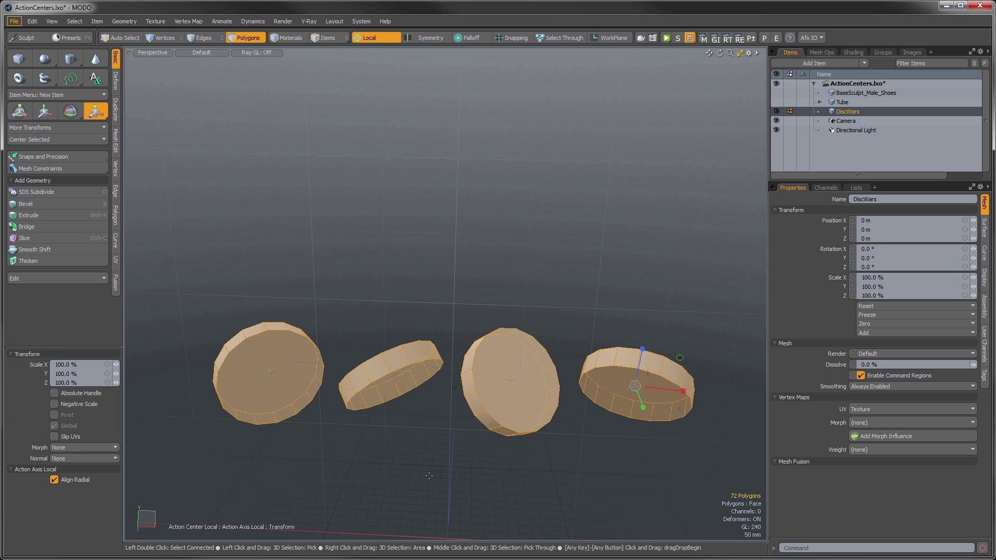
key(e)
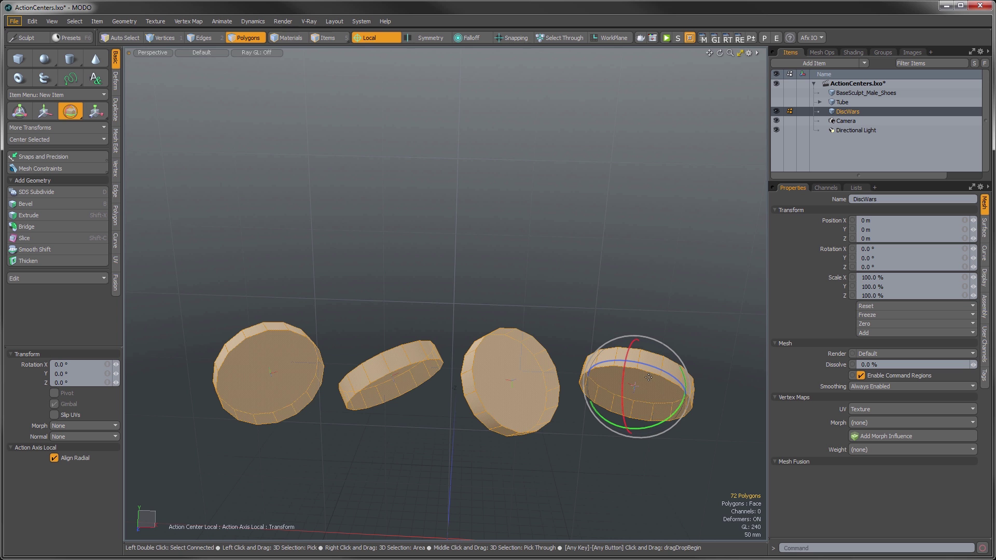
Step: Rotate the four discs together around their radially aligned local axes, undo the last rotation, and clear the selection
drag(663, 424, 680, 403)
drag(639, 351, 660, 349)
key(ctrl+z)
key(space)
click(570, 326)
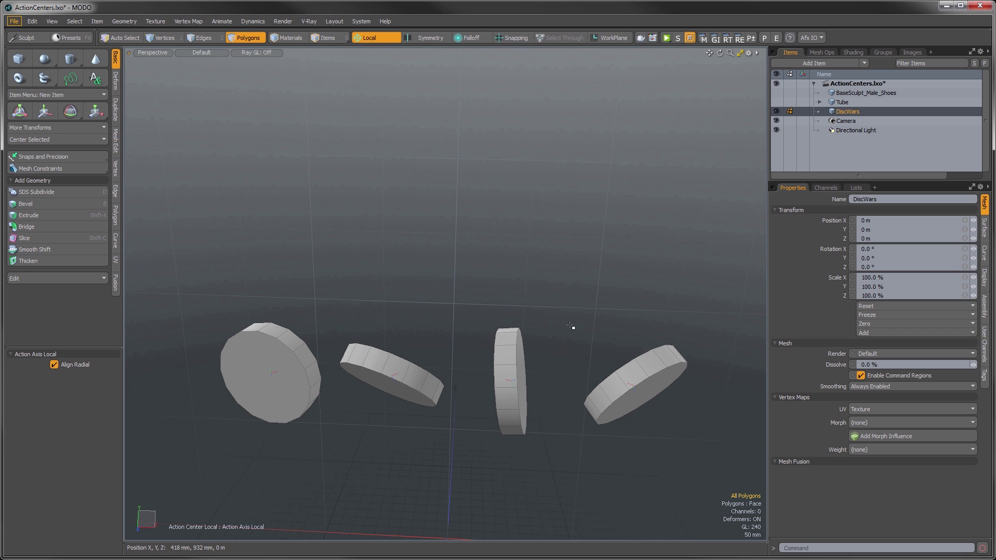
Step: Hide the DiscWars item, select BaseSculpt_Male_Shoes in Items mode, and make the figure visible
click(366, 36)
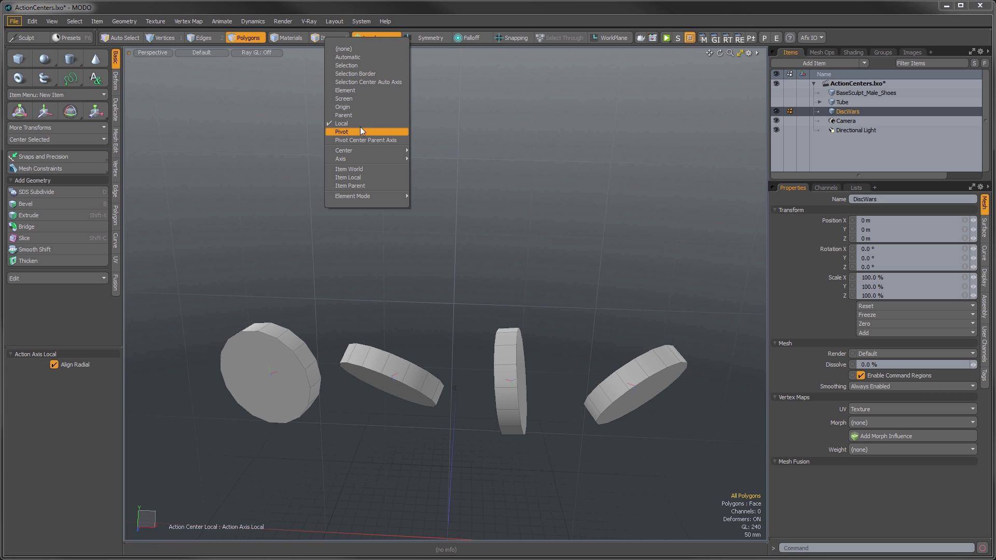
click(836, 96)
click(838, 95)
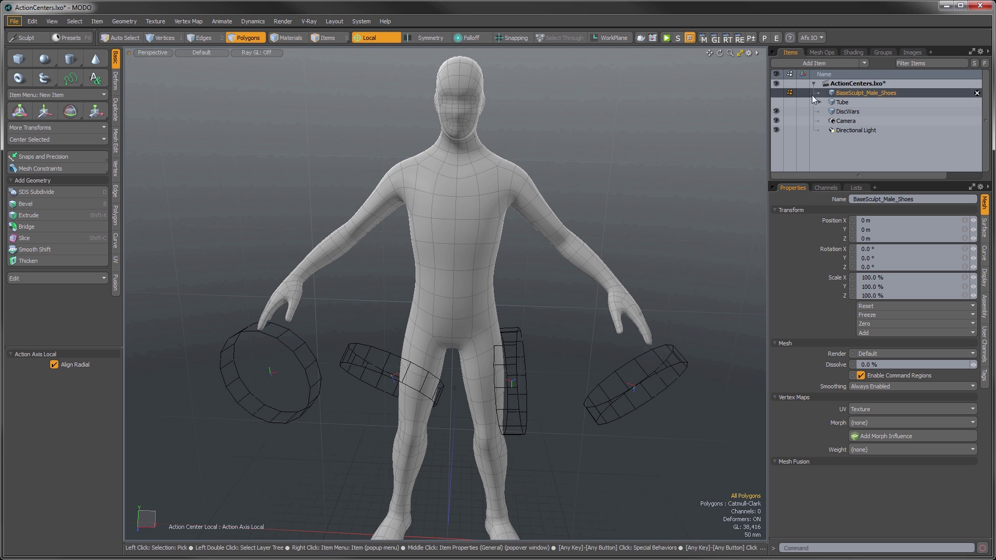
click(776, 111)
alt+drag(511, 352, 460, 340)
key(5)
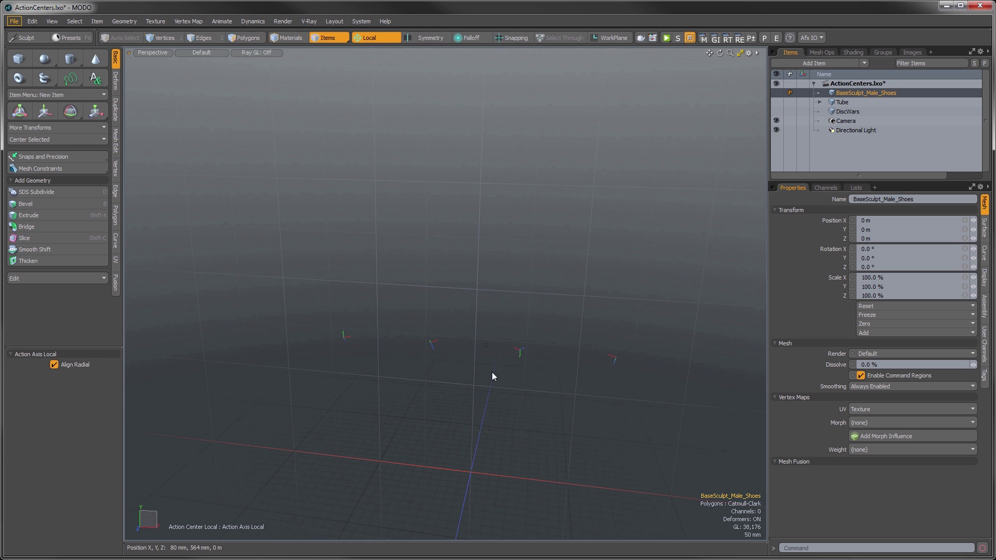
click(776, 92)
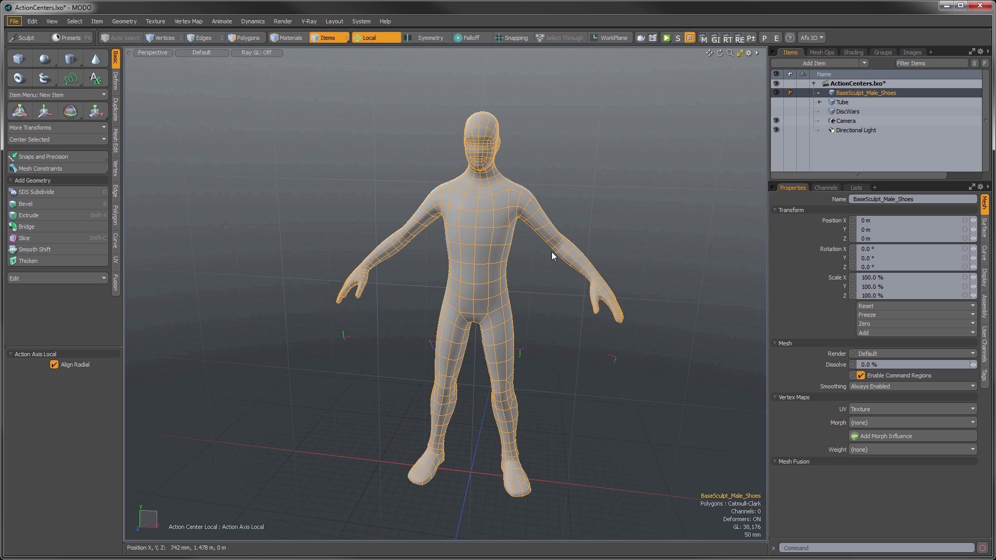
Step: Return the figure to Polygons mode, and change the selection mode to Center
click(244, 38)
alt+drag(410, 273, 362, 274)
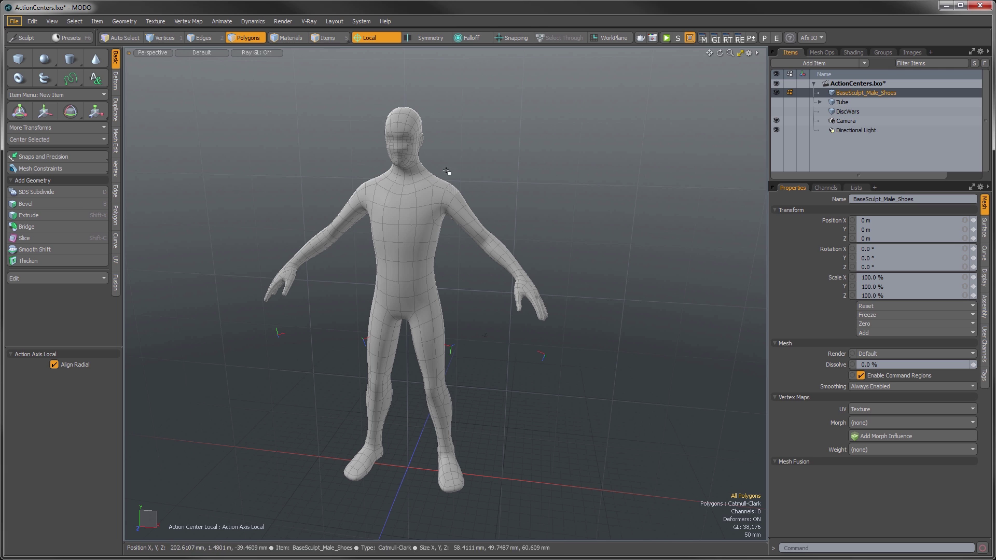
click(334, 36)
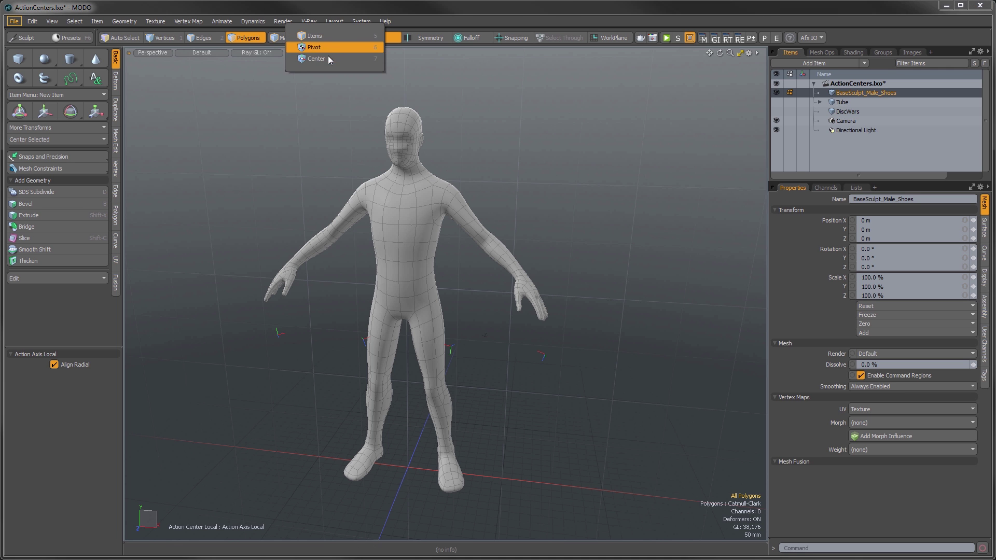
click(326, 59)
Step: Select the figure's center, activate the Move tool, and set the Action Center to (none)
click(409, 468)
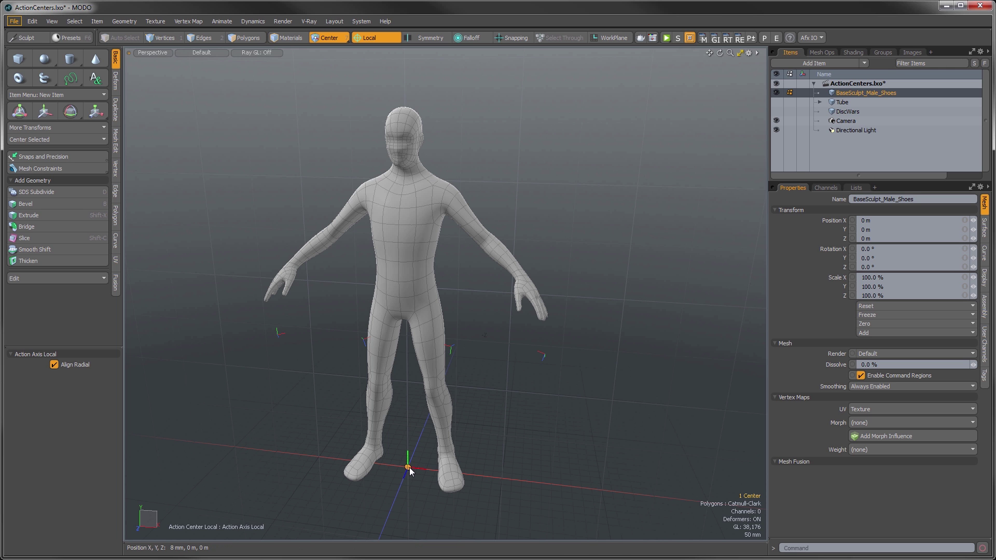
key(w)
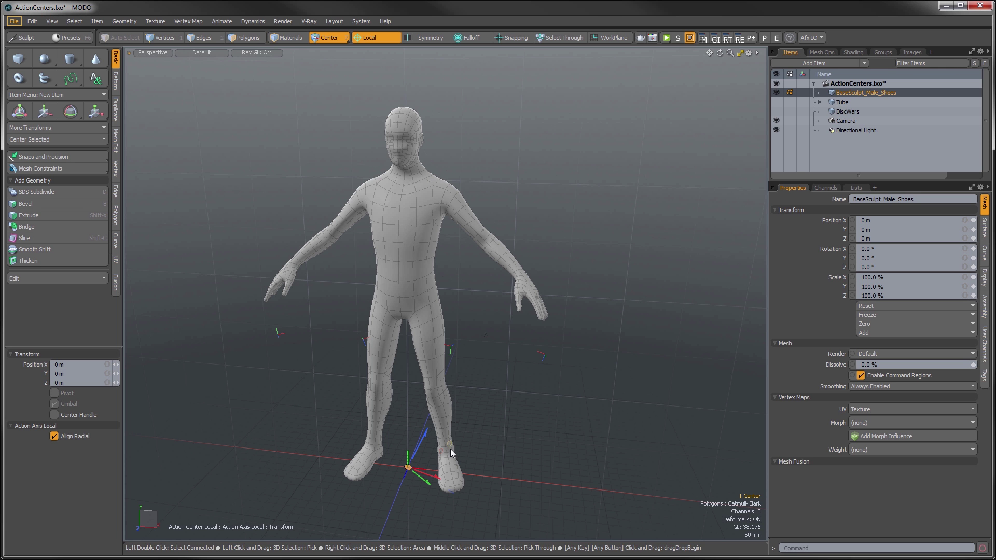
click(363, 36)
click(361, 46)
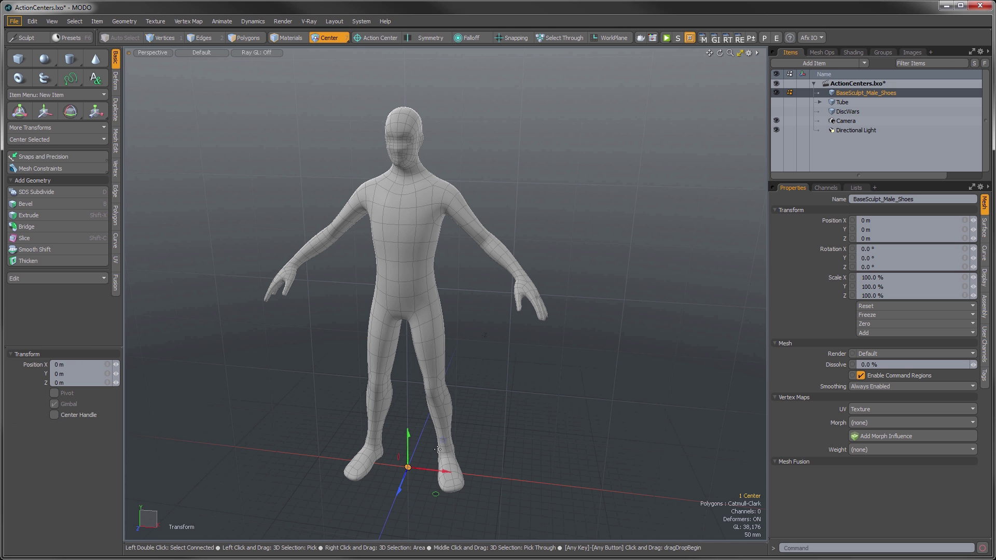
Step: Move the figure's center to about -708 mm X and 522 mm Y, then drop the tool and clear the center selection
drag(440, 443, 308, 342)
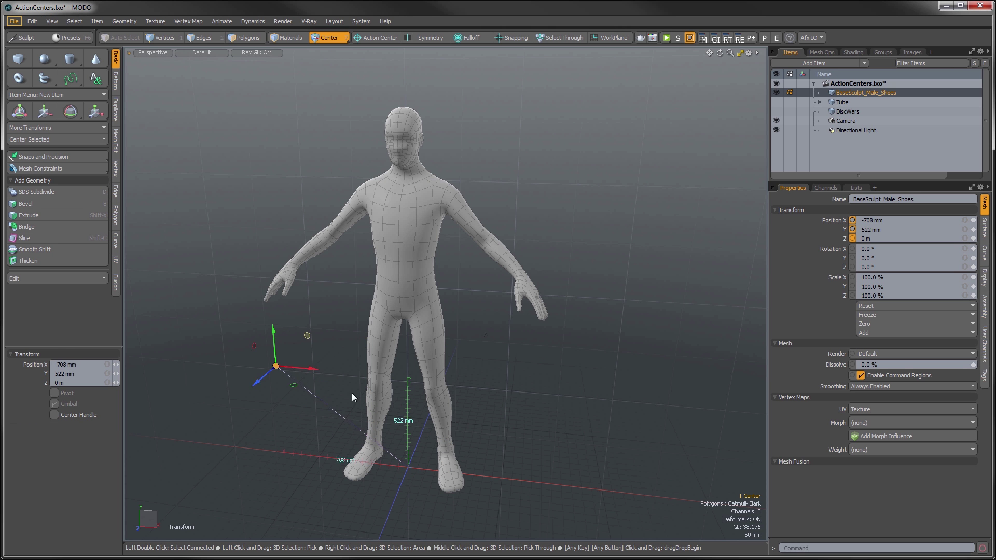
key(q)
click(651, 411)
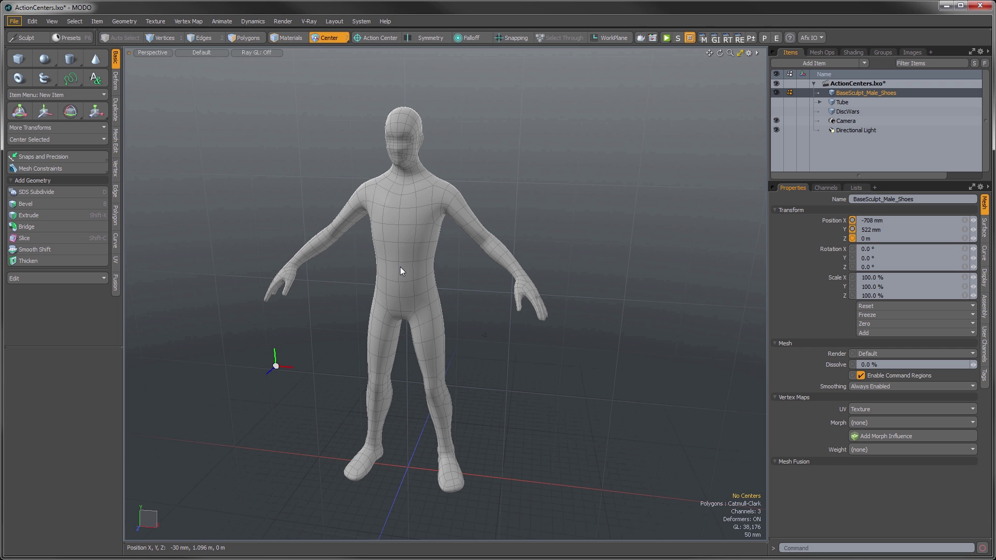
Step: In Polygons mode, select a band of polygons across the figure's waist and set the Action Center to Pivot
key(3)
drag(392, 268, 428, 270)
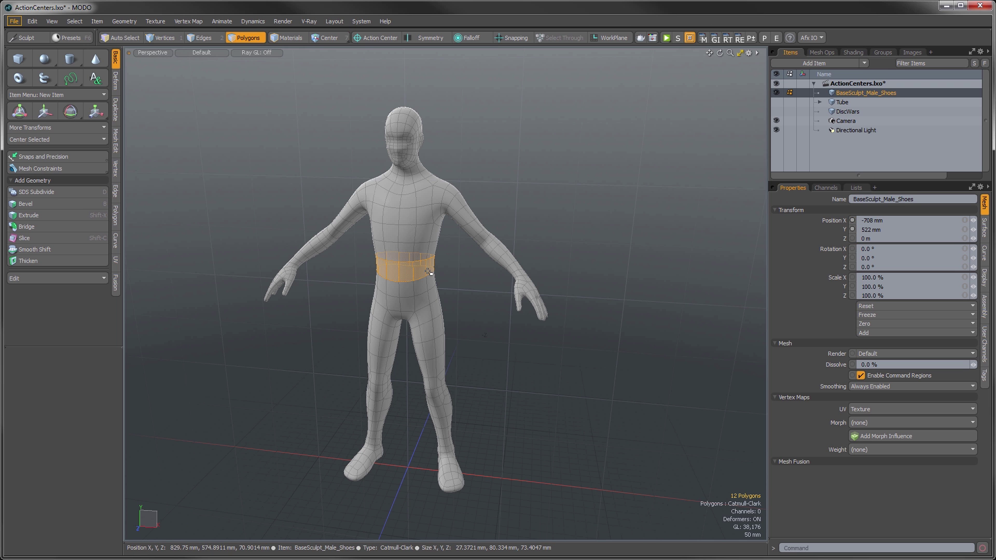
click(362, 36)
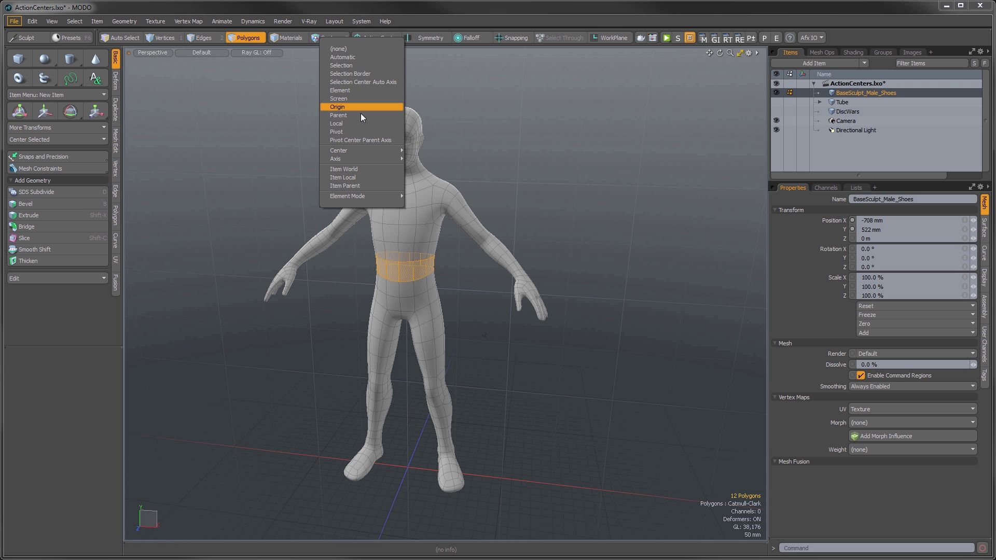
click(359, 130)
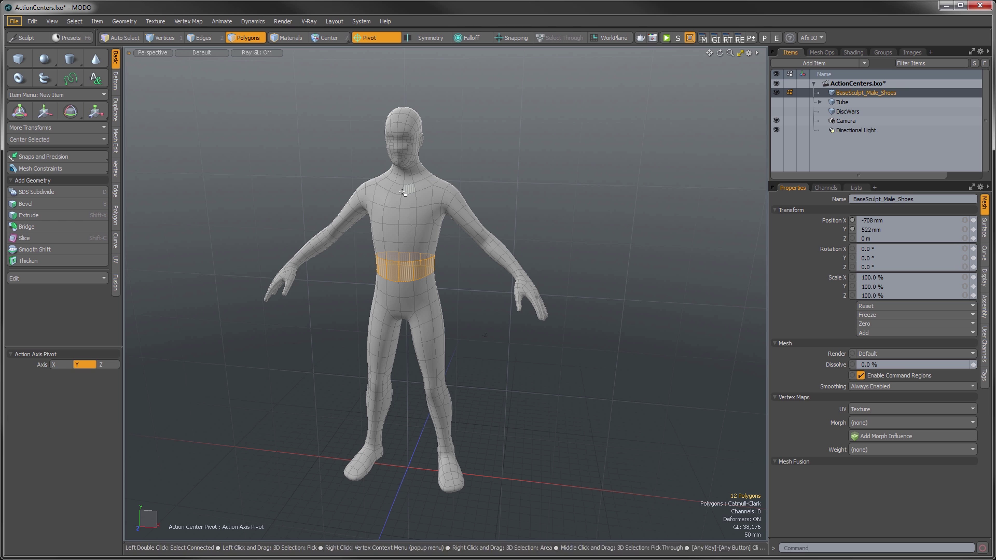
Step: Try rotating the waist polygons around the figure's pivot, undo the rotation, and clear the selection
key(e)
mouse_move(301, 338)
mouse_down()
mouse_move(306, 344)
mouse_move(298, 335)
mouse_up()
key(ctrl+z)
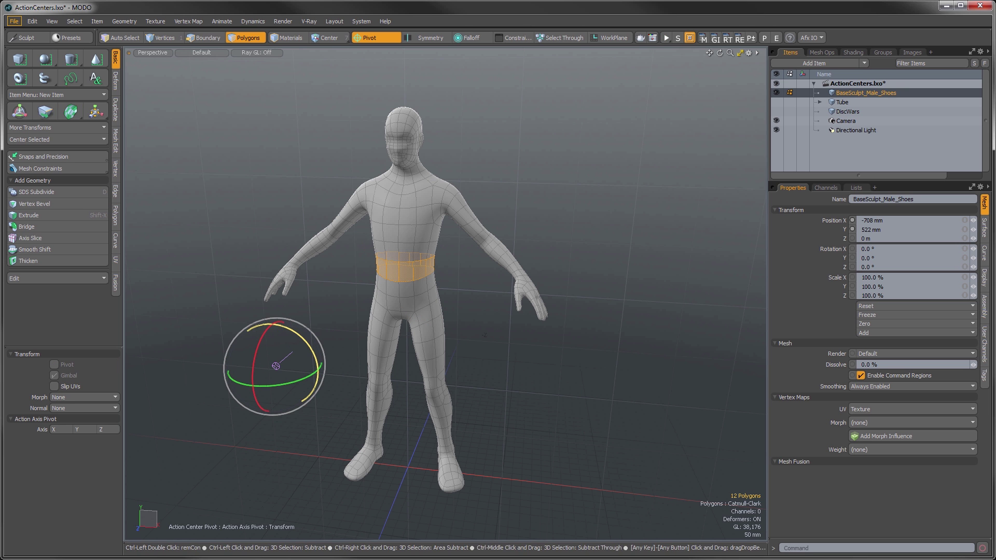
key(q)
click(499, 284)
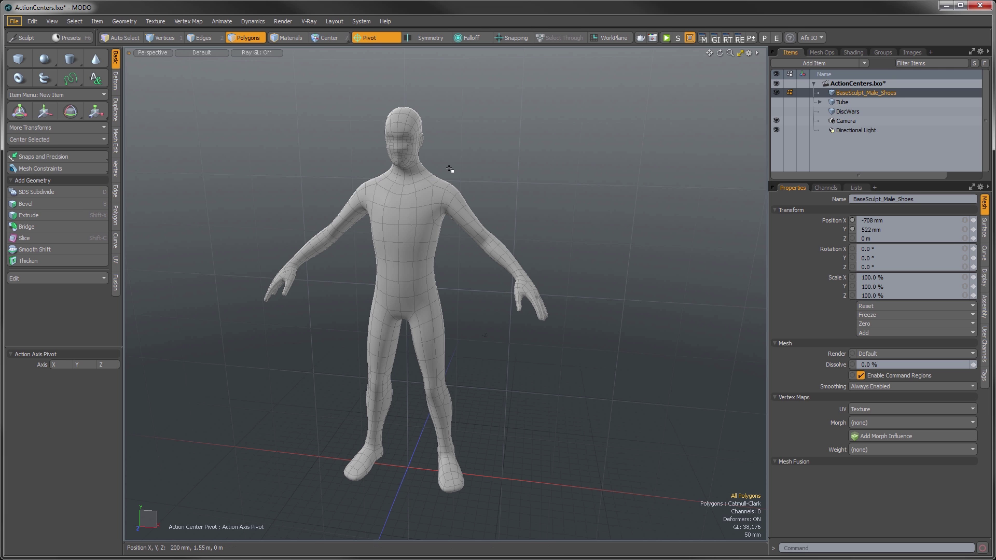
Step: Leave the Action Center at Pivot, make the Tube item visible, expand its hierarchy, and select all four tubes
click(369, 34)
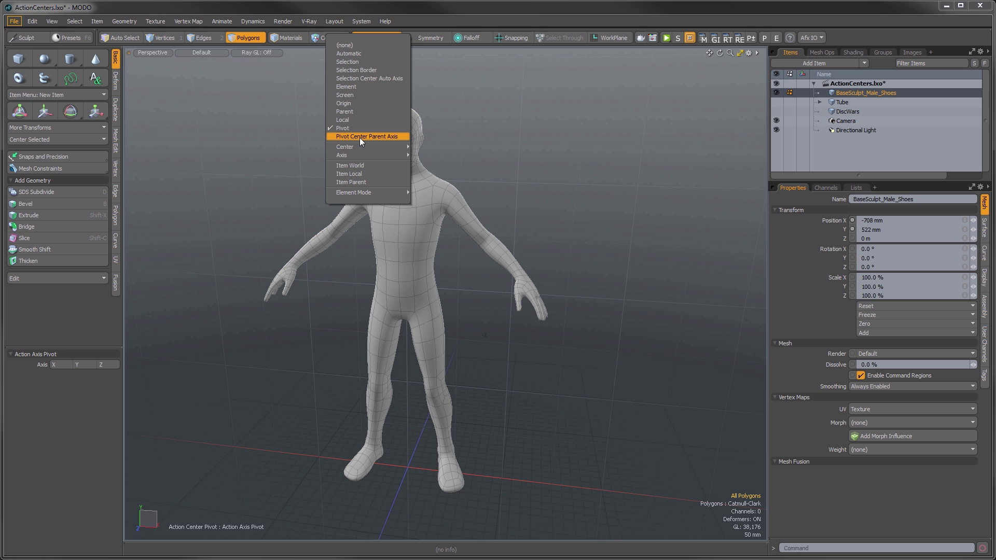
click(512, 173)
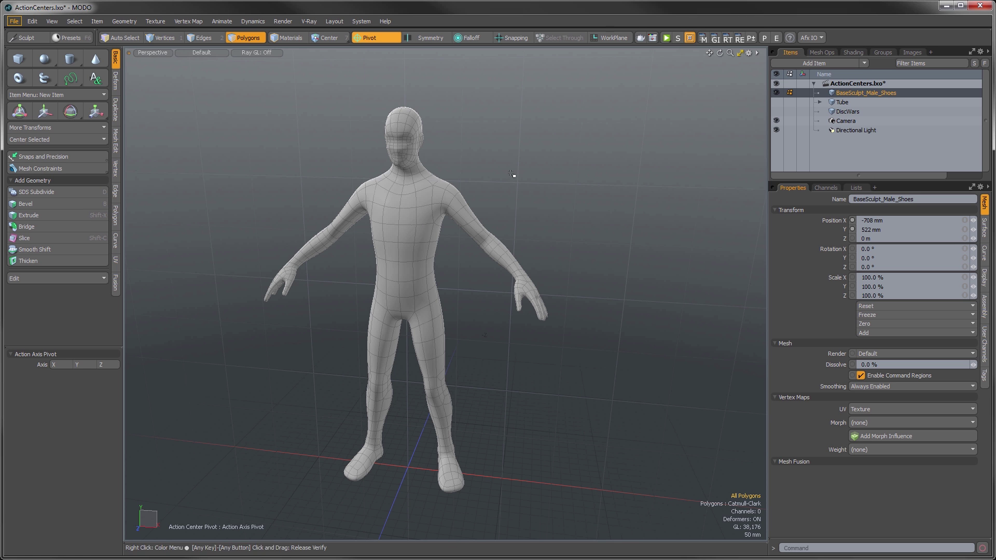
click(776, 101)
click(819, 102)
double_click(836, 102)
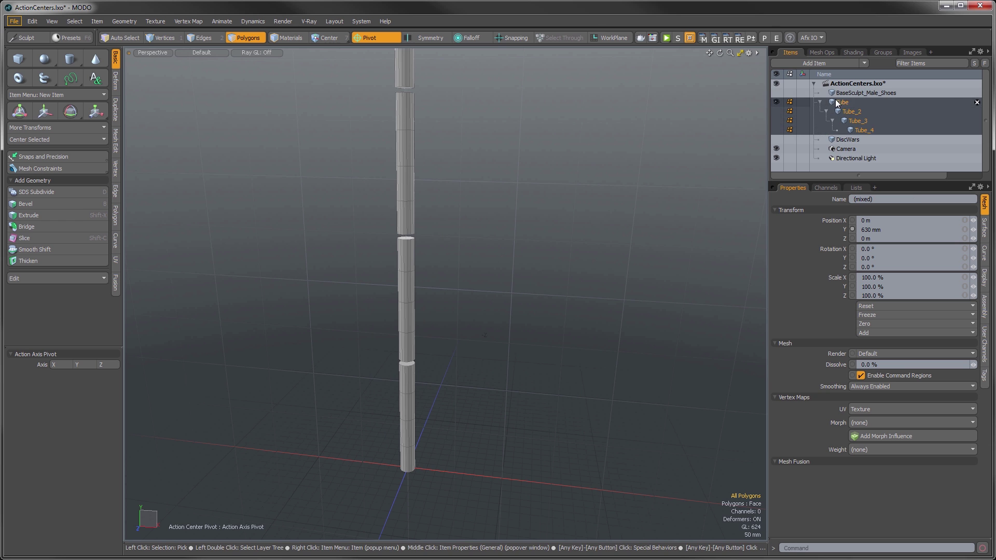
Step: Make all four tube items visible in the item list and keep the DiscWars item hidden
click(777, 139)
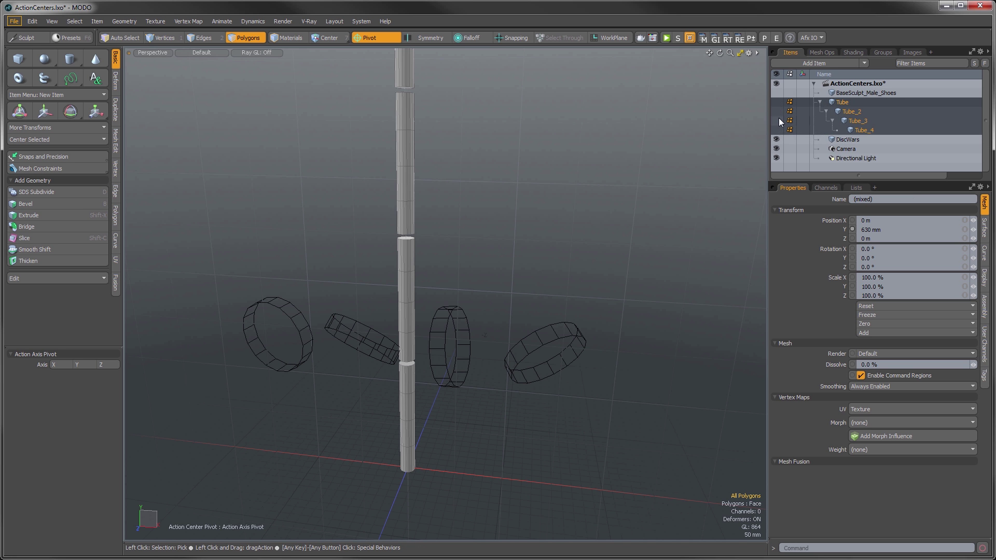
alt+drag(433, 278, 660, 188)
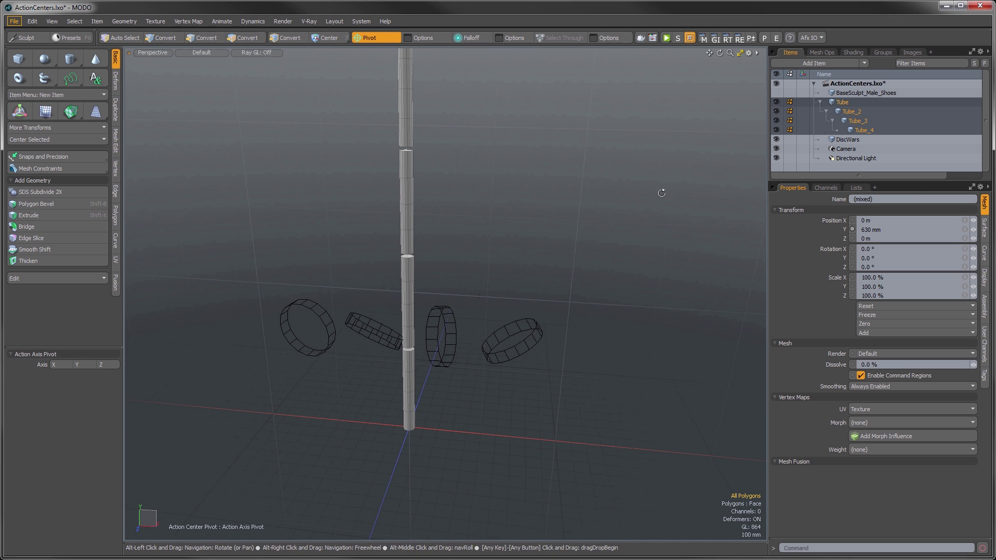
click(775, 139)
alt+drag(553, 272, 402, 359)
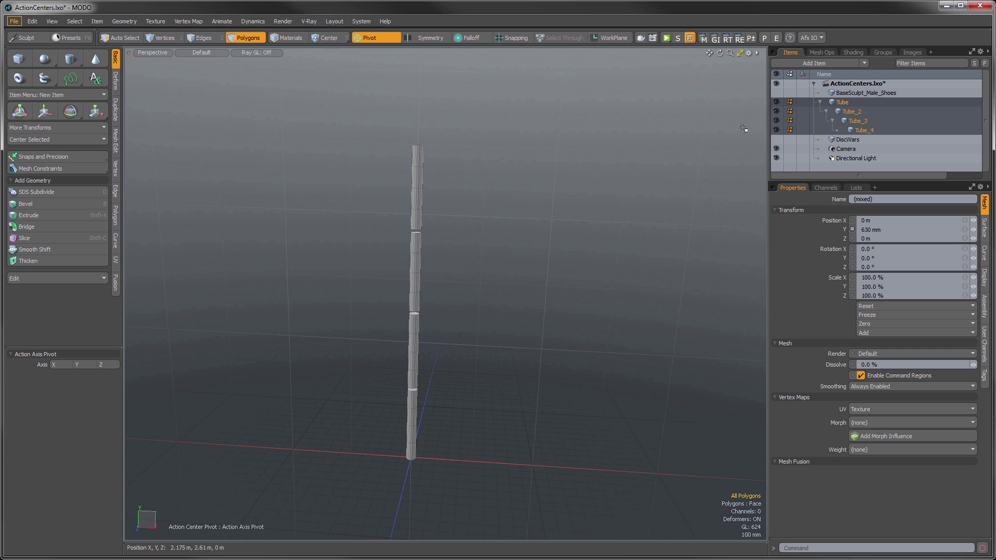
Step: Switch to Items mode, try rotating the four tubes with the Pivot Action Center, and undo the rotation
click(323, 39)
click(322, 20)
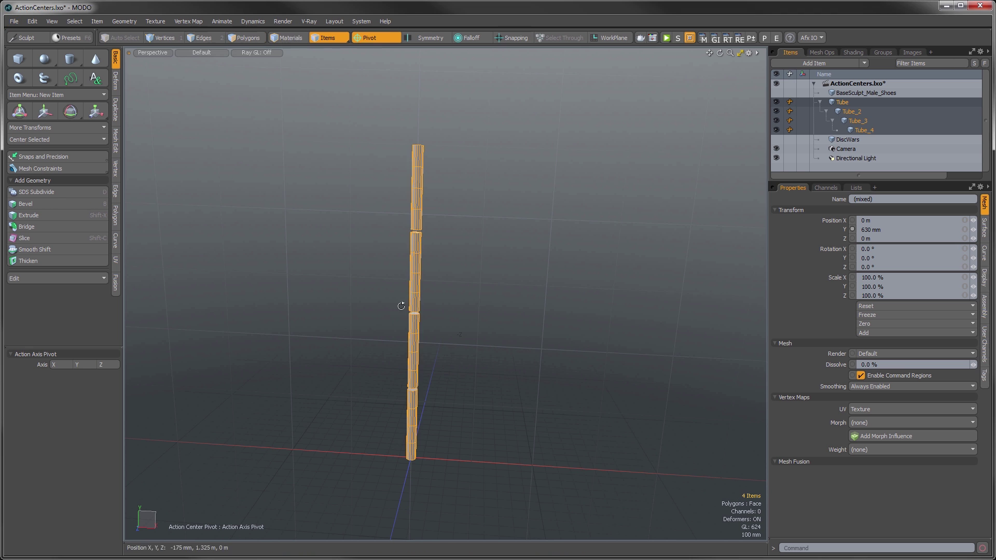
key(e)
drag(438, 182, 460, 204)
key(ctrl+z)
key(space)
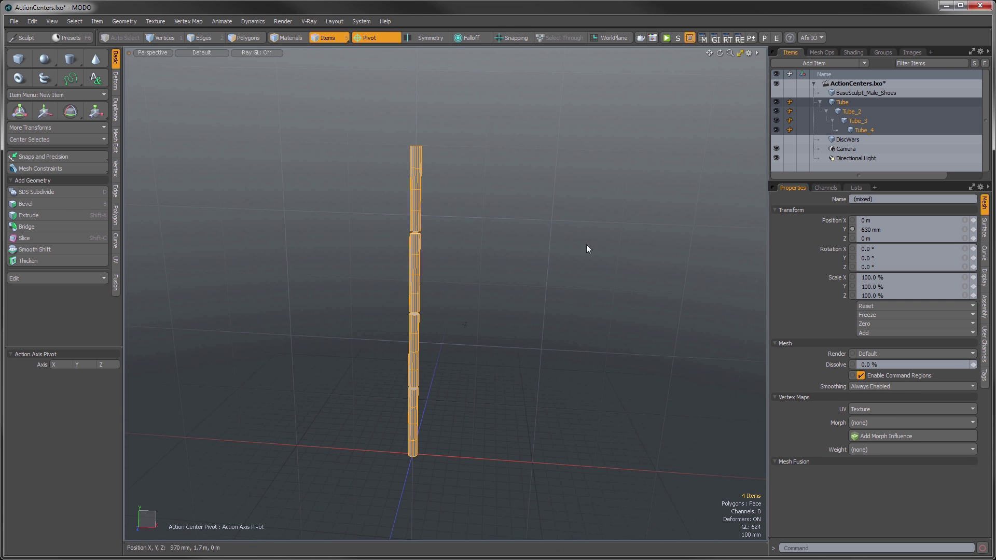
Step: Select the root Tube item, set the Action Center to (none), and extend the selection through Tube_4
click(842, 102)
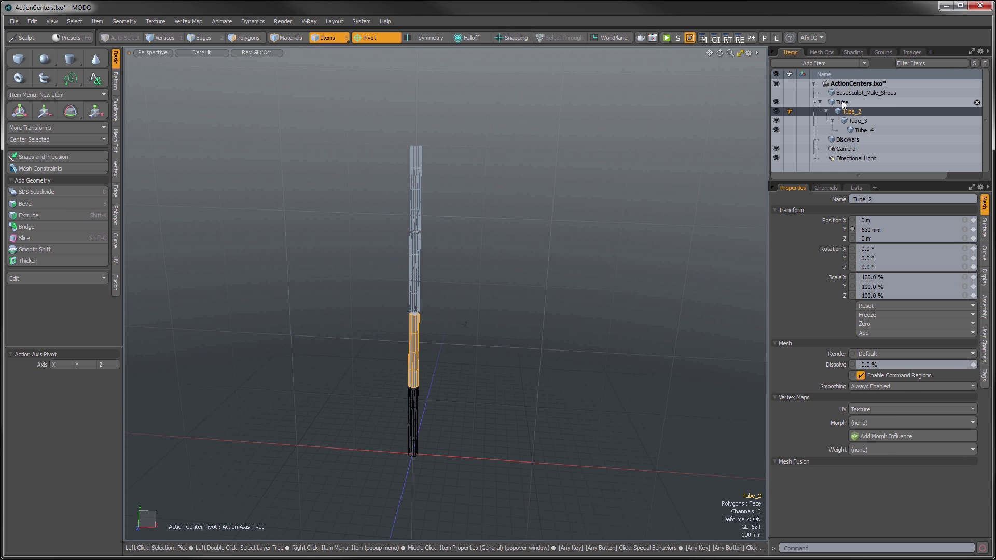
click(363, 38)
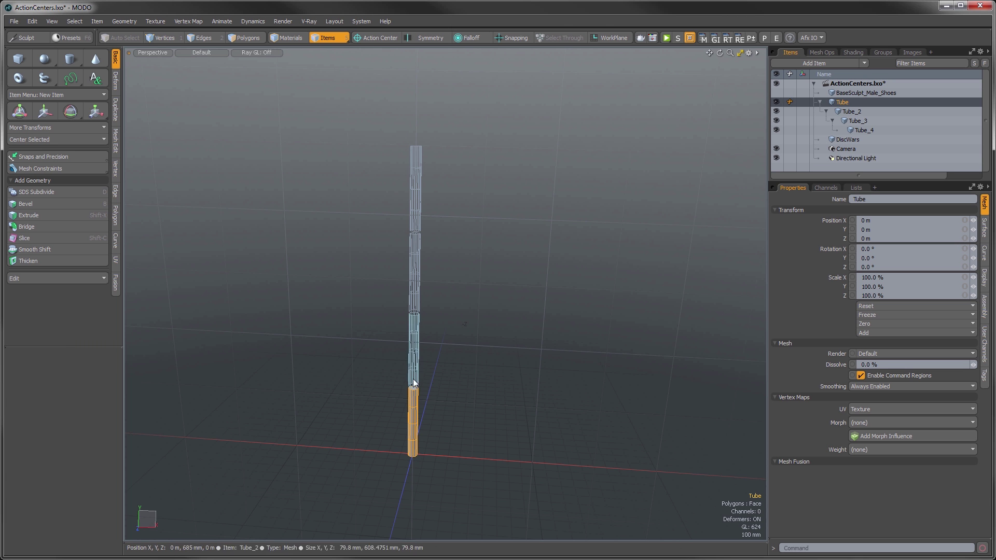
shift+click(860, 130)
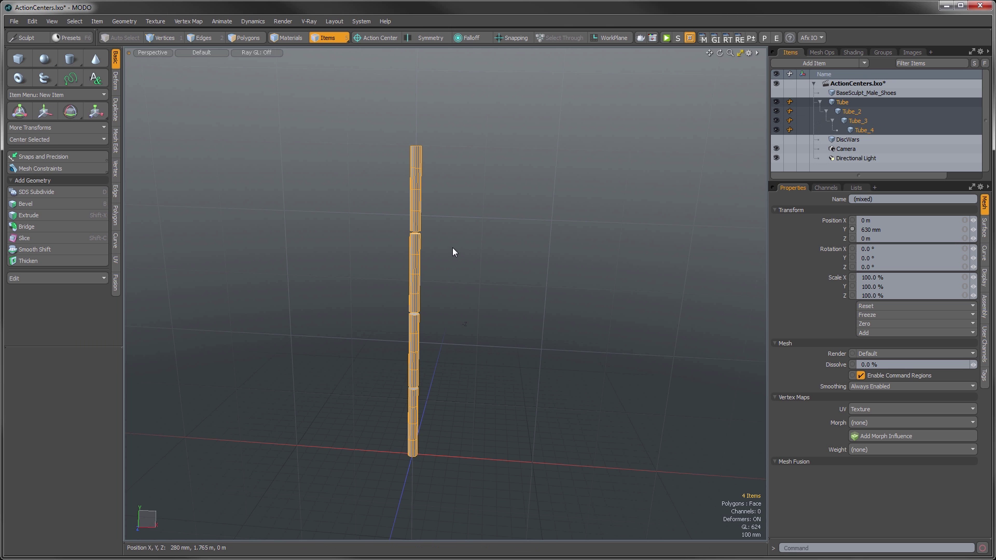
Step: Rotate the four tubes together by about -36° around Z to form an arch, and clear the selection
key(e)
drag(457, 200, 469, 231)
key(space)
click(548, 373)
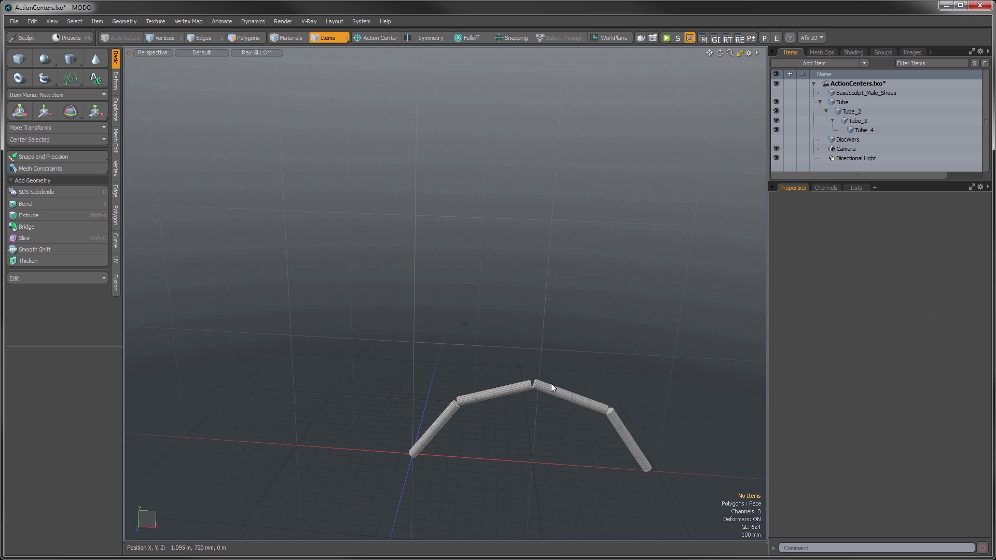
Step: Select Tube_3, frame it in the view, and set the Action Center to Pivot Center Parent Axis
click(549, 391)
key(shift+a)
ctrl+alt+drag(548, 391, 450, 353)
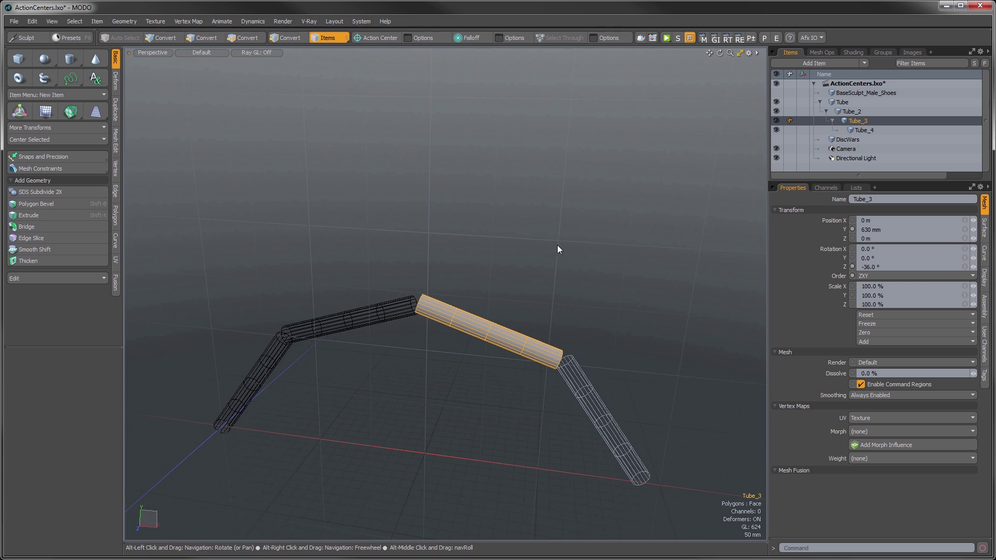
click(372, 38)
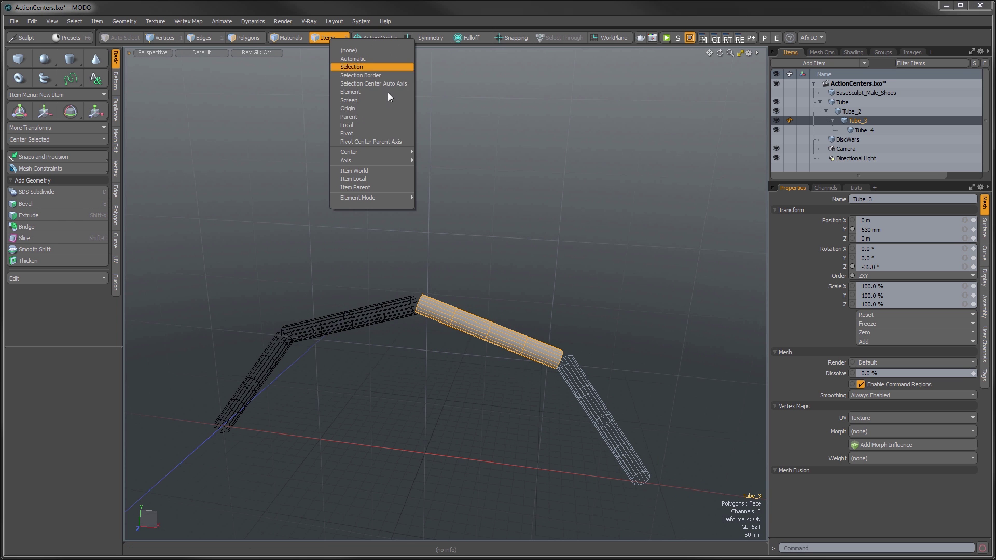
click(389, 143)
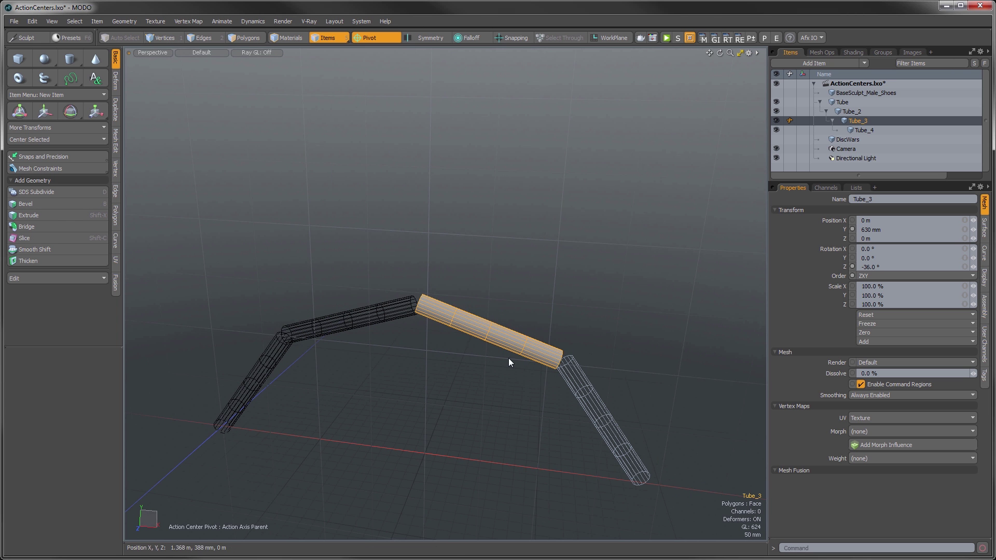
Step: Examine how the Rotate handles align on Tube_3, Tube_2 and Tube_4 in turn, then drop the tool and Action Center
alt+drag(498, 361, 424, 323)
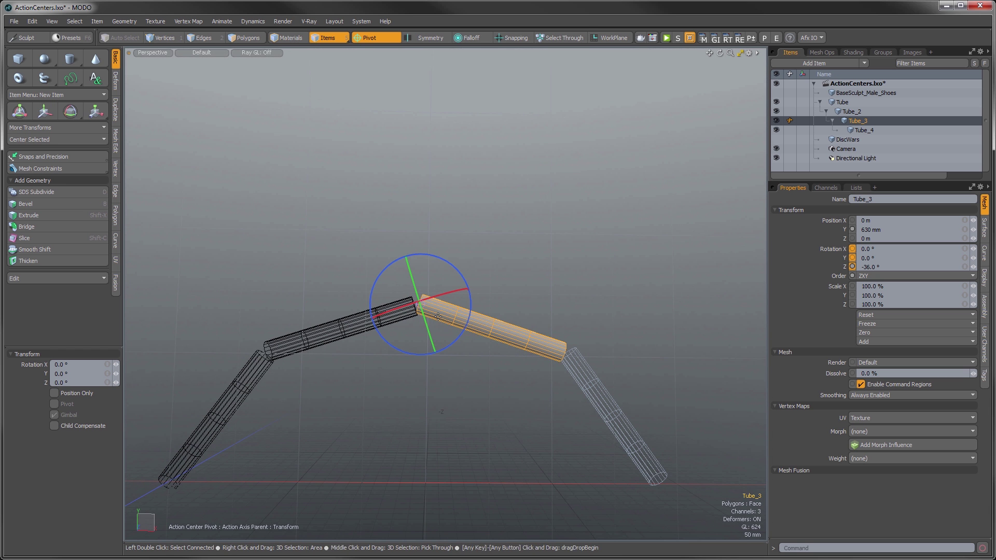
alt+drag(466, 294, 373, 323)
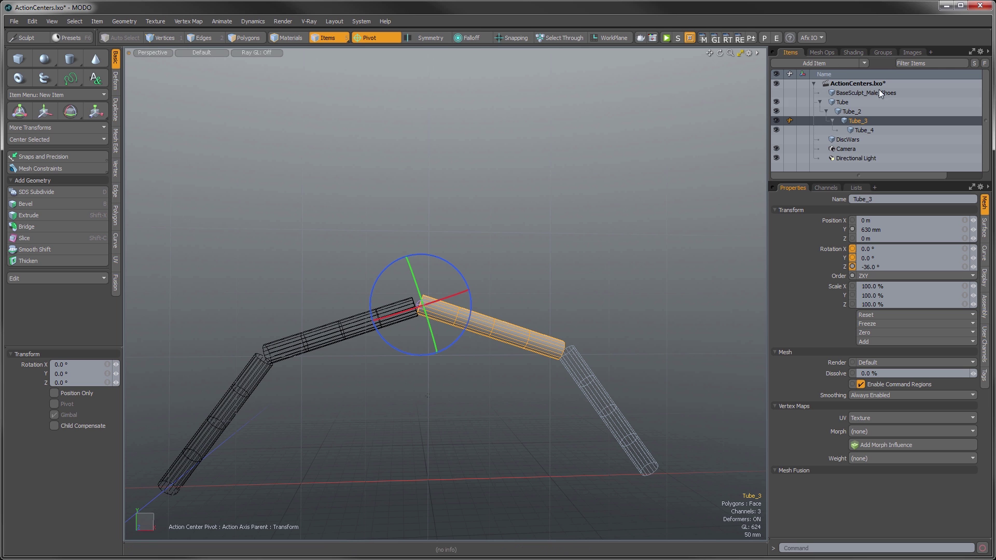
click(856, 112)
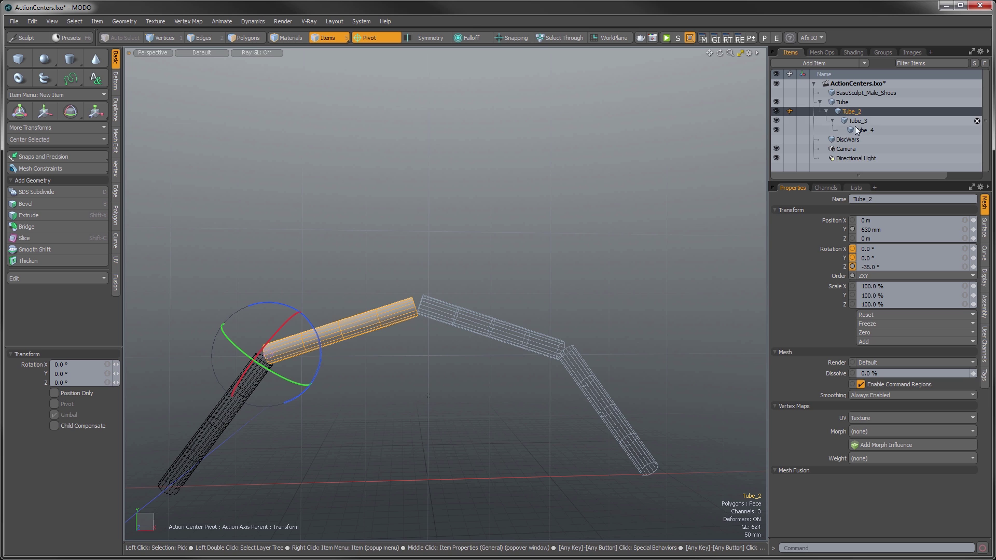
click(857, 129)
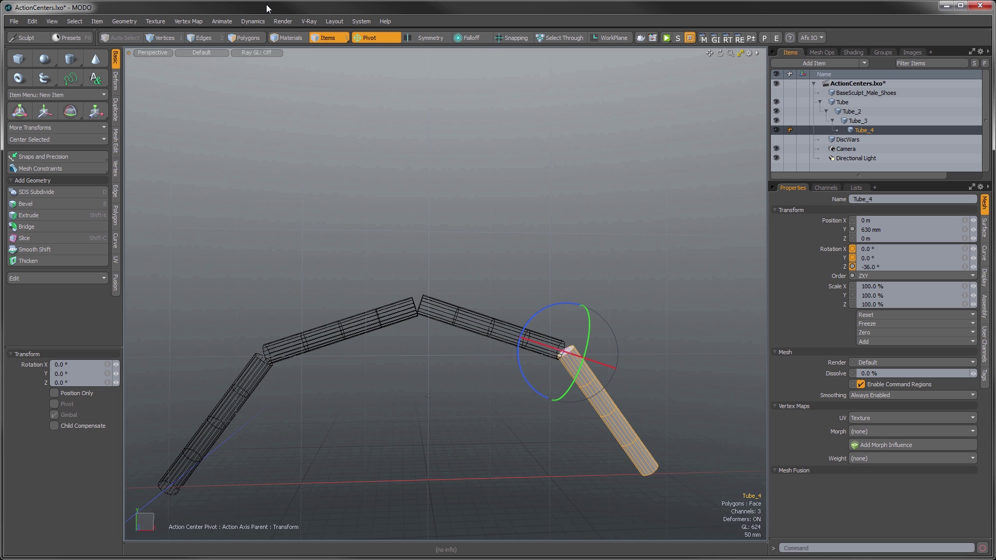
alt+drag(409, 153, 454, 272)
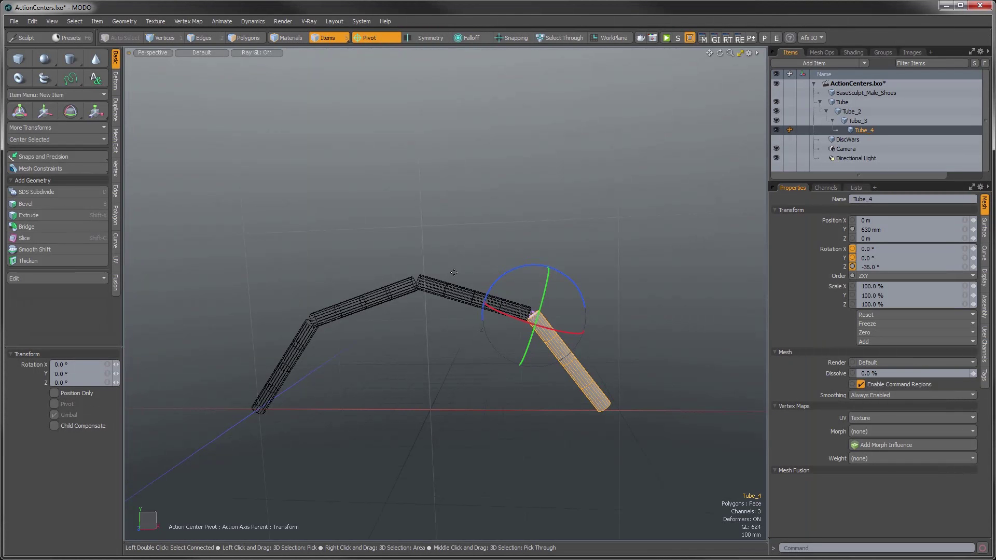
key(space)
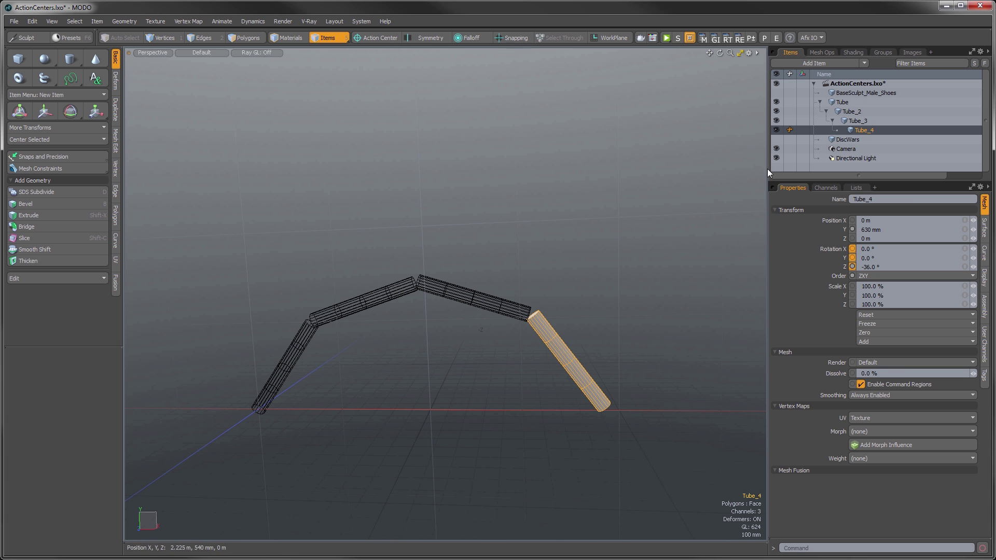
Step: Select the BaseSculpt_Male_Shoes item, make it visible, and hide the four tubes
click(851, 92)
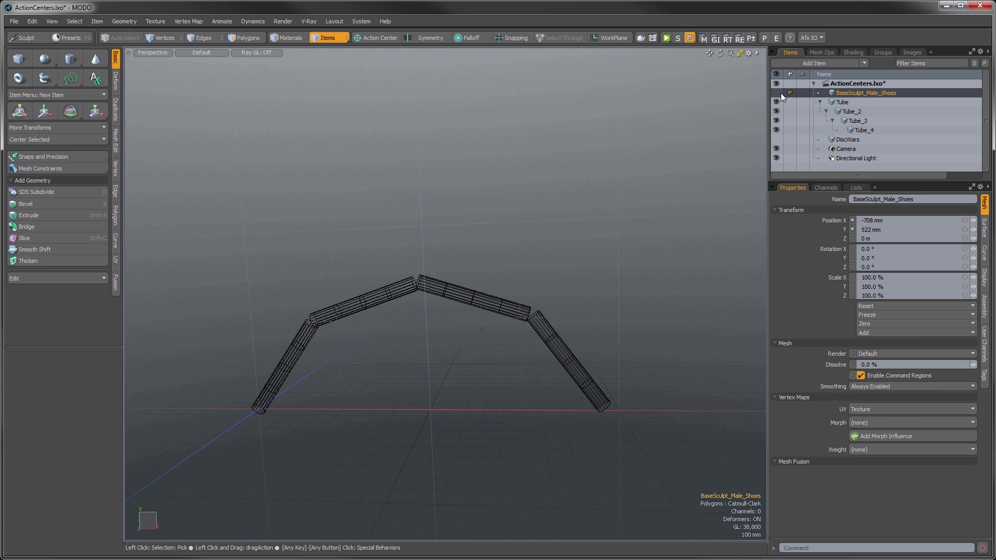
click(775, 92)
alt+drag(524, 261, 718, 134)
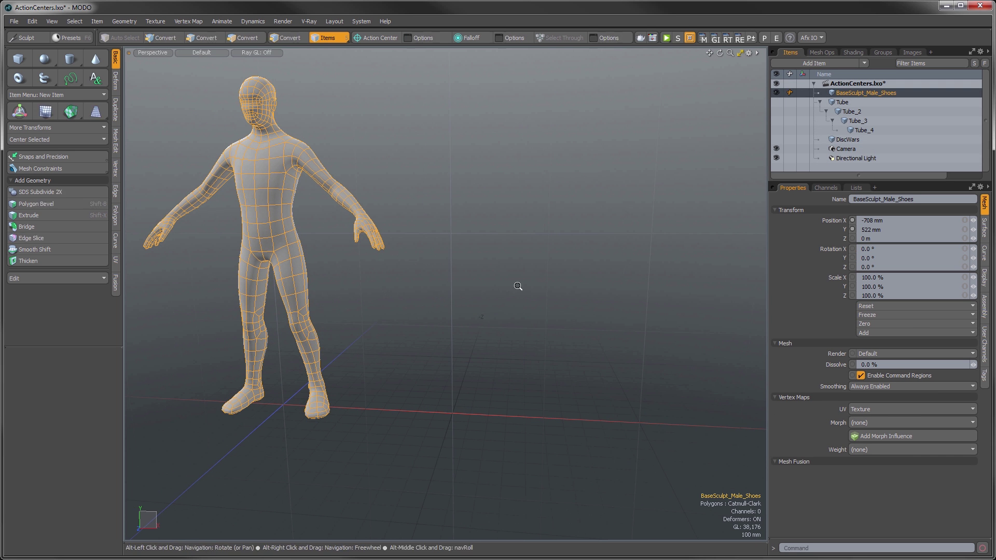
mouse_move(518, 286)
ctrl+alt+mouse_down()
mouse_move(485, 283)
mouse_move(524, 285)
mouse_move(511, 280)
ctrl+alt+mouse_up()
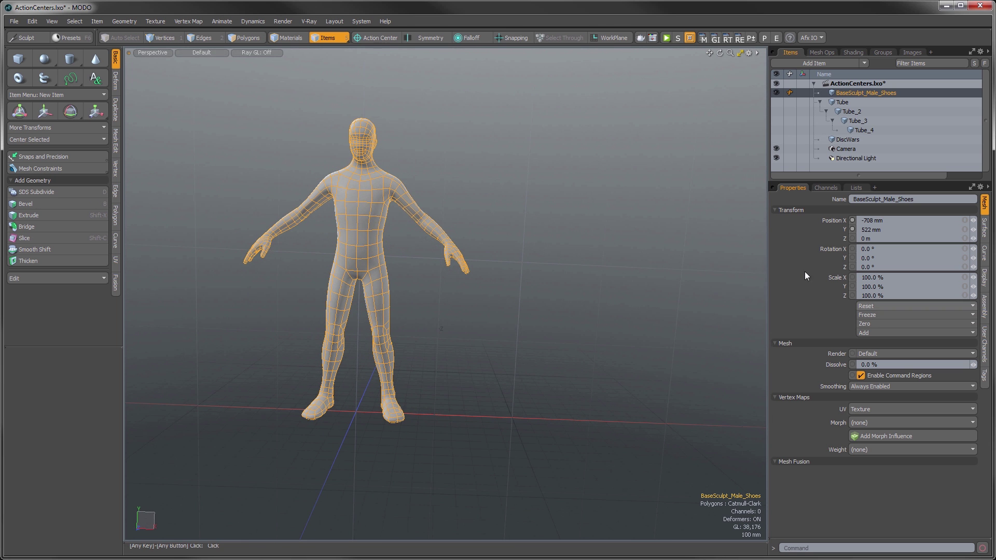
Step: Freeze the figure's position transform
click(873, 315)
click(877, 326)
alt+drag(478, 358, 550, 327)
alt+shift+drag(549, 327, 491, 408)
alt+shift+drag(491, 407, 452, 367)
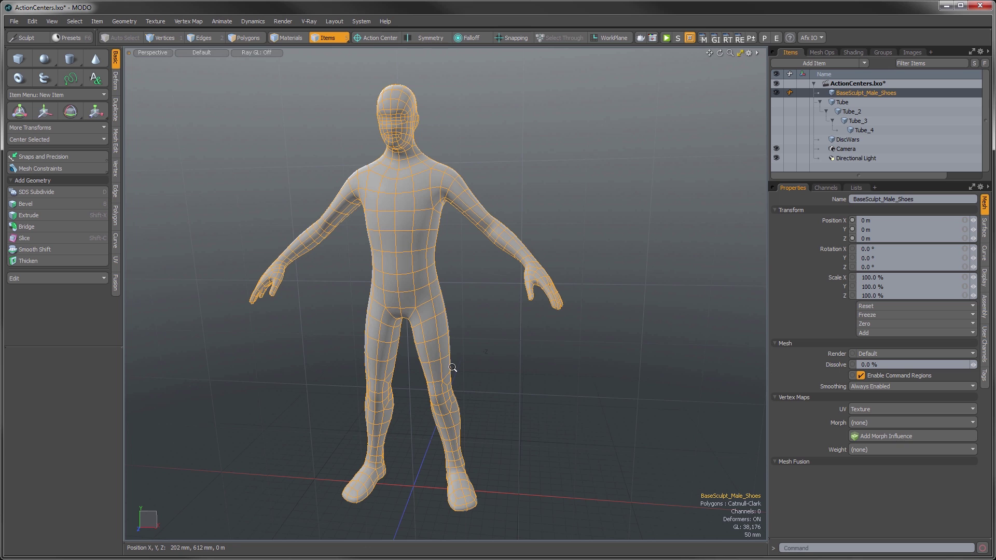
Step: Switch the workspace to the Setup layout
ctrl+alt+drag(476, 294, 483, 314)
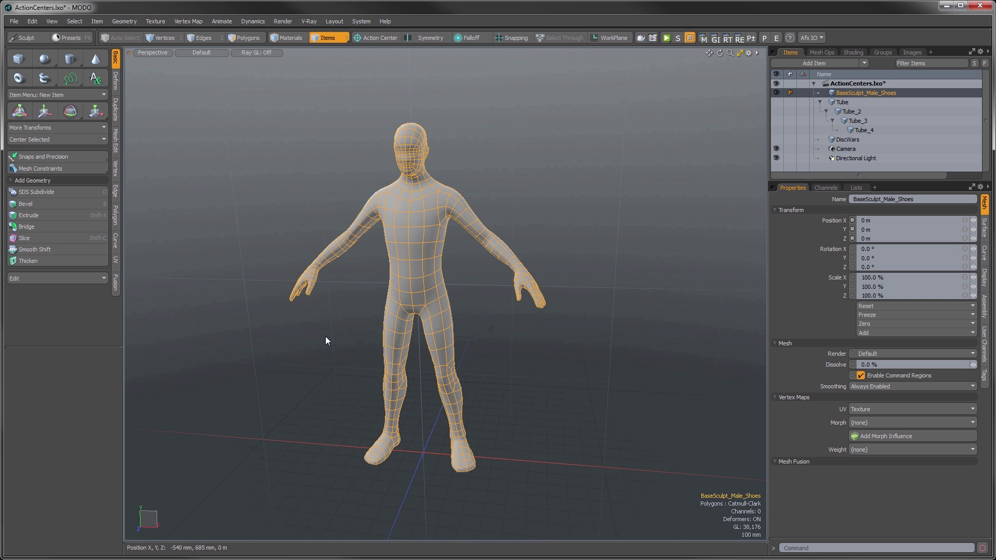
key(ctrl+Tab)
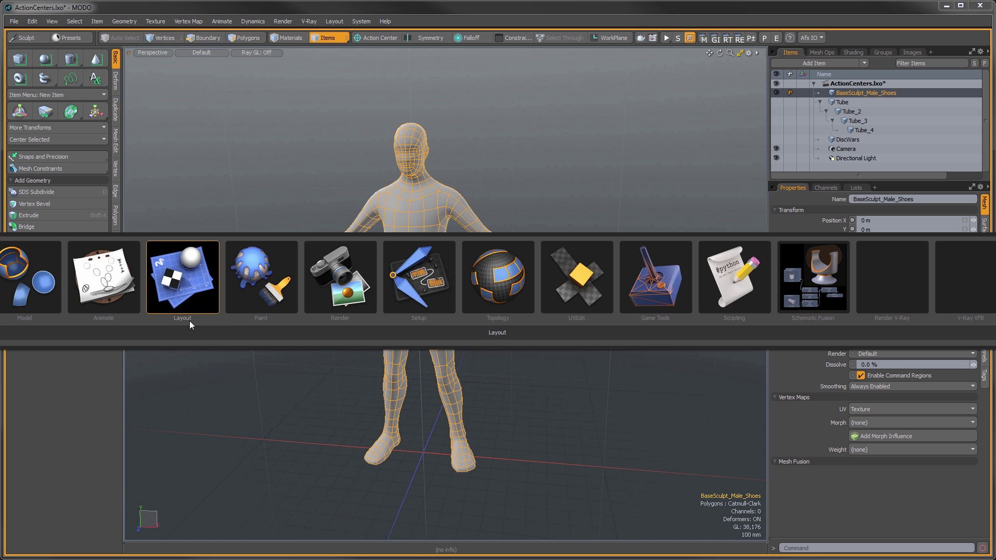
click(405, 312)
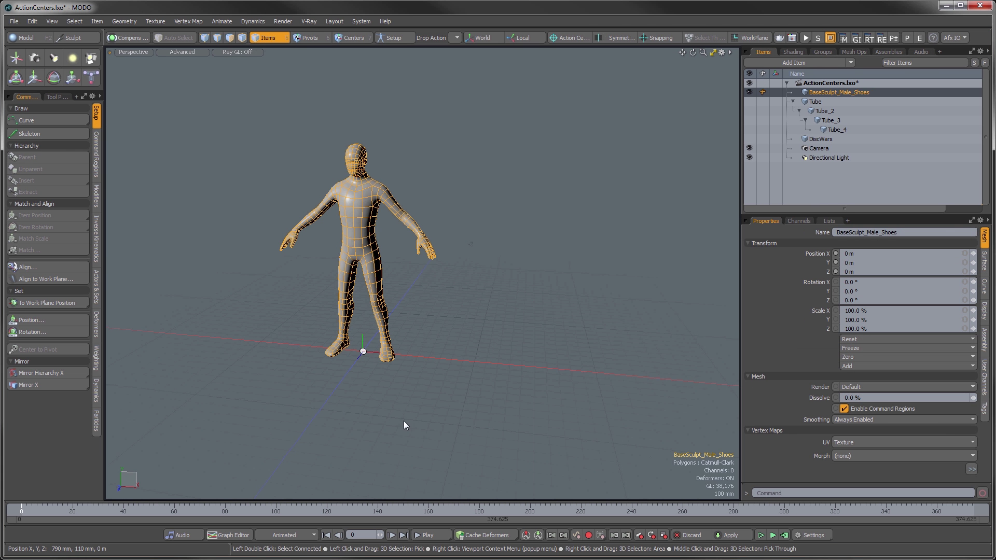
Step: Key the figure's position and rotation channels at frame 0 and move the timeline to frame 60
alt+shift+drag(399, 360, 456, 383)
alt+shift+drag(456, 382, 465, 402)
click(822, 254)
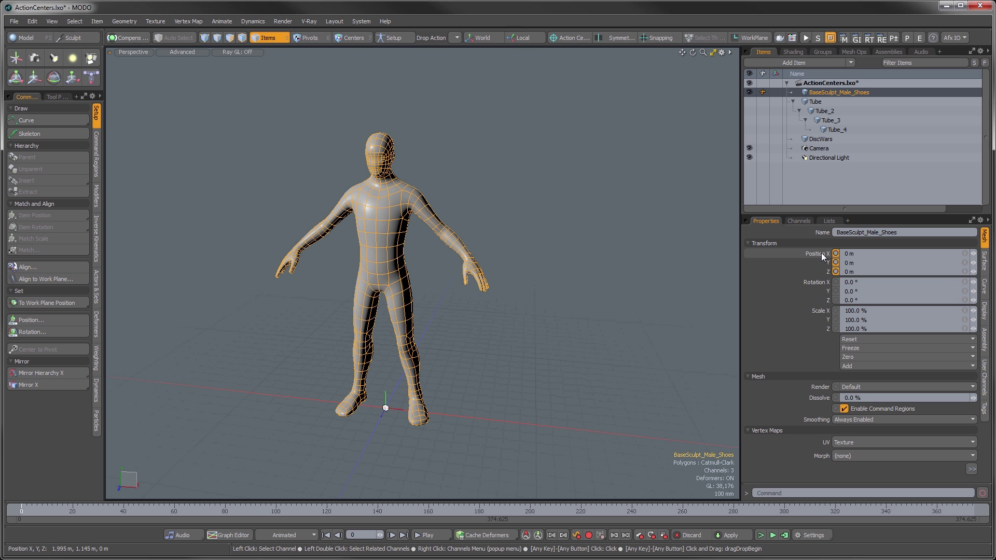
click(816, 281)
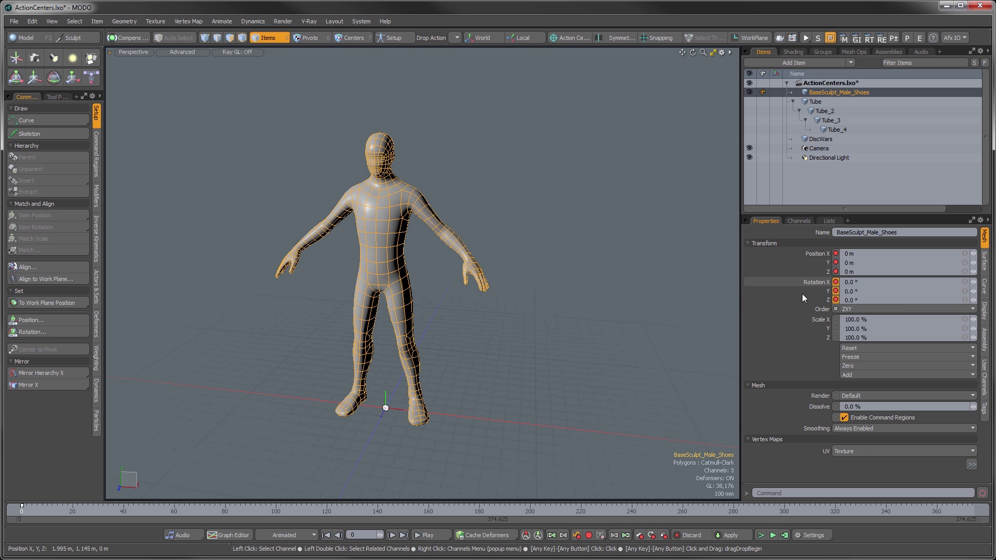
click(163, 510)
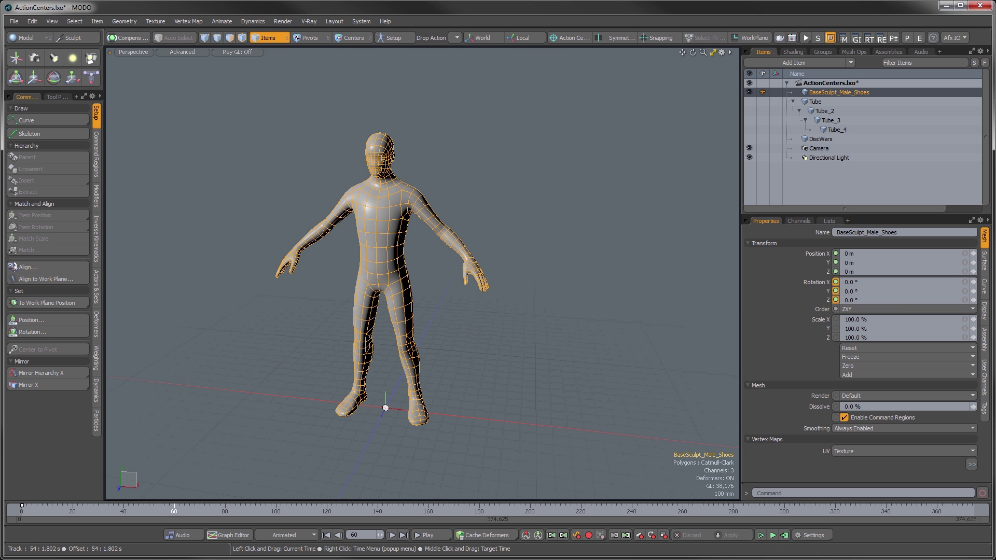
Step: Using the Screen Action Center, rotate the figure at frame 60 around a point beside it to about X -24°, Y 15°, Z -165°
alt+drag(385, 335, 305, 368)
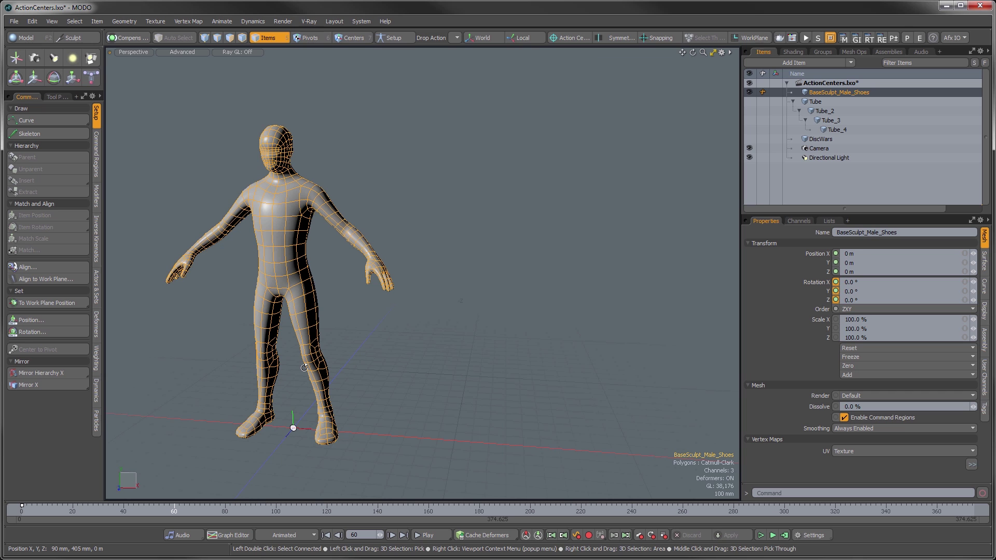
key(alt+shift+s)
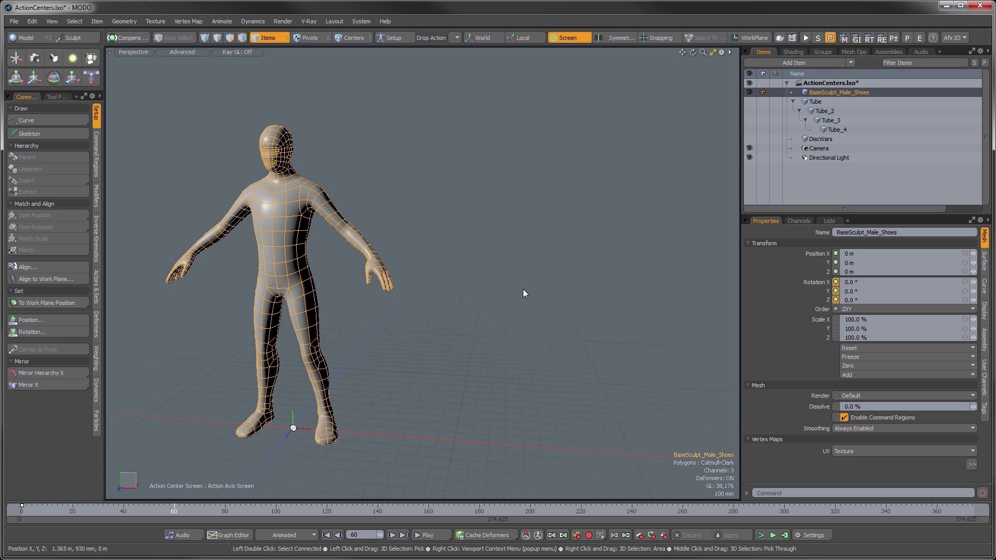
key(e)
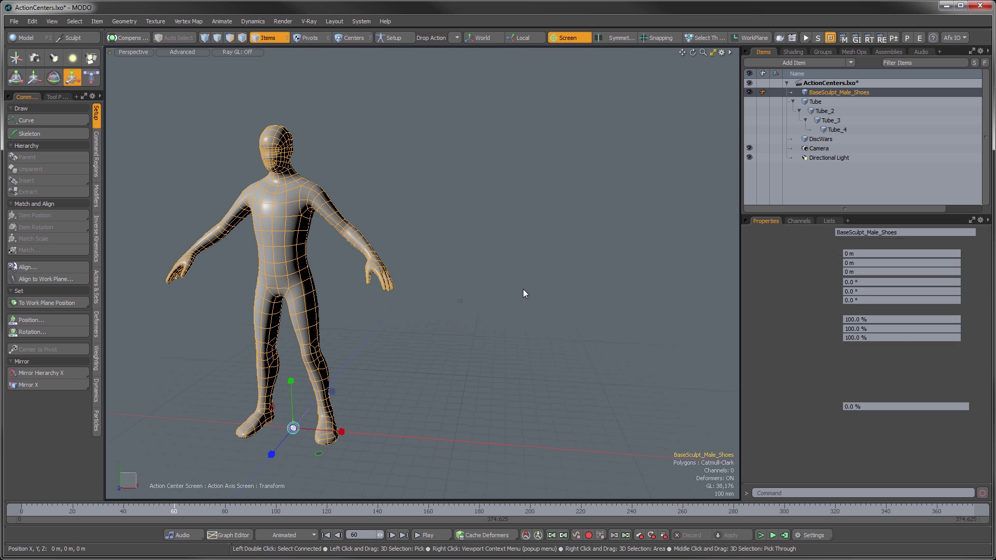
click(515, 298)
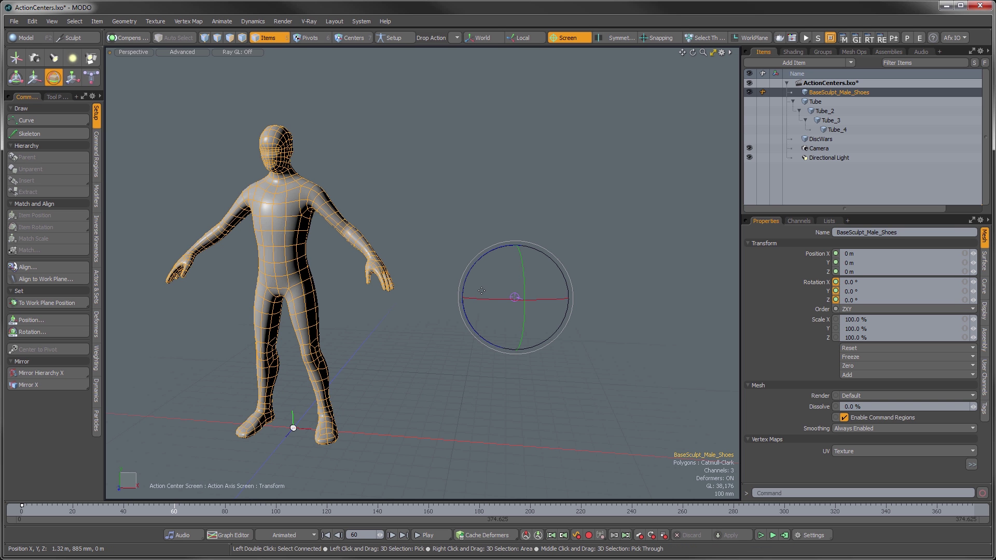
drag(479, 265, 485, 50)
drag(567, 277, 579, 333)
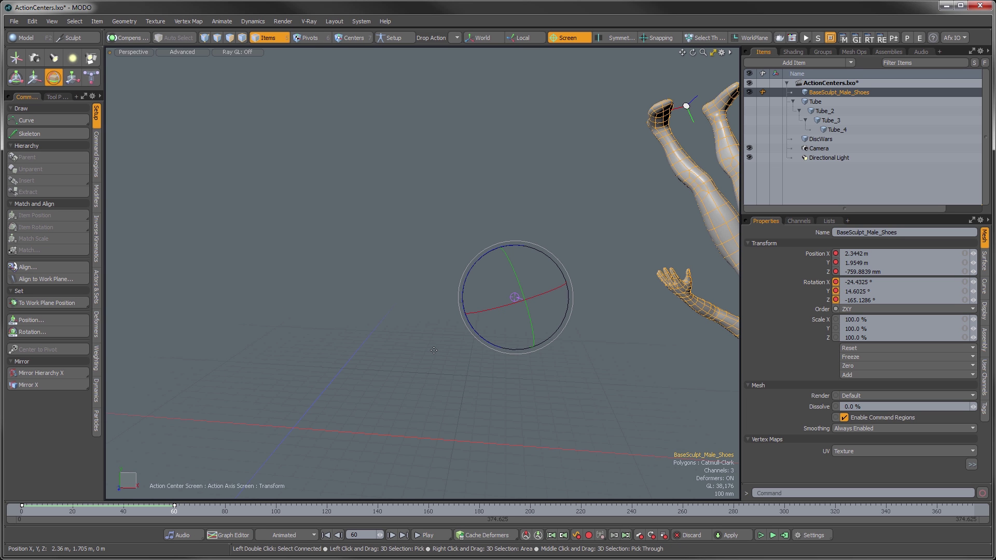
key(space)
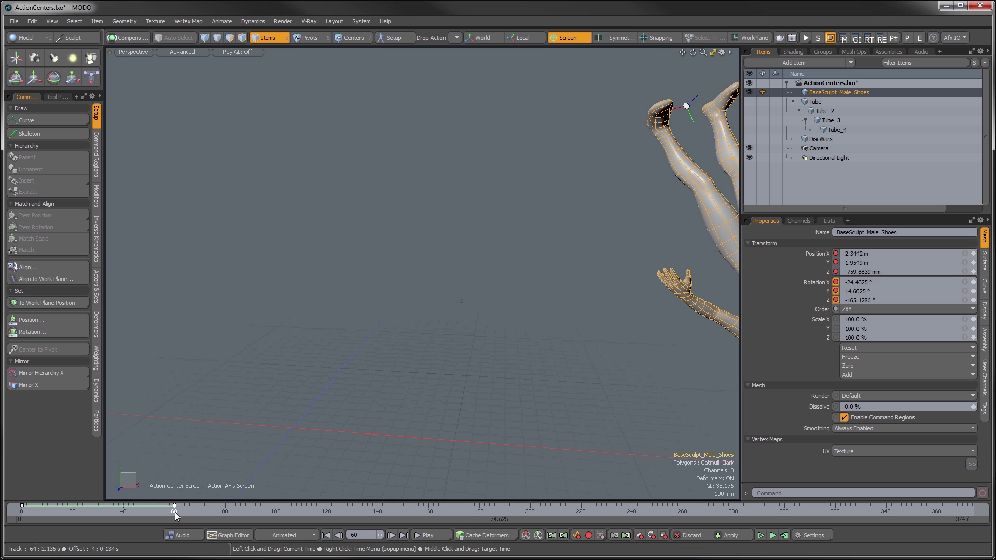
Step: Scrub the animation back to frame 0 and clear the Action Center
drag(172, 513, 21, 514)
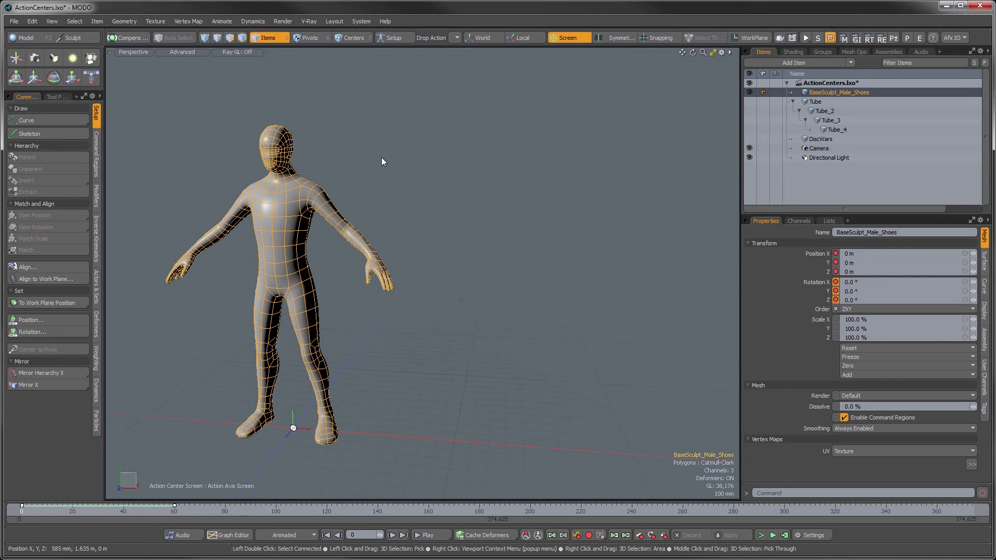
right_click(567, 40)
click(555, 53)
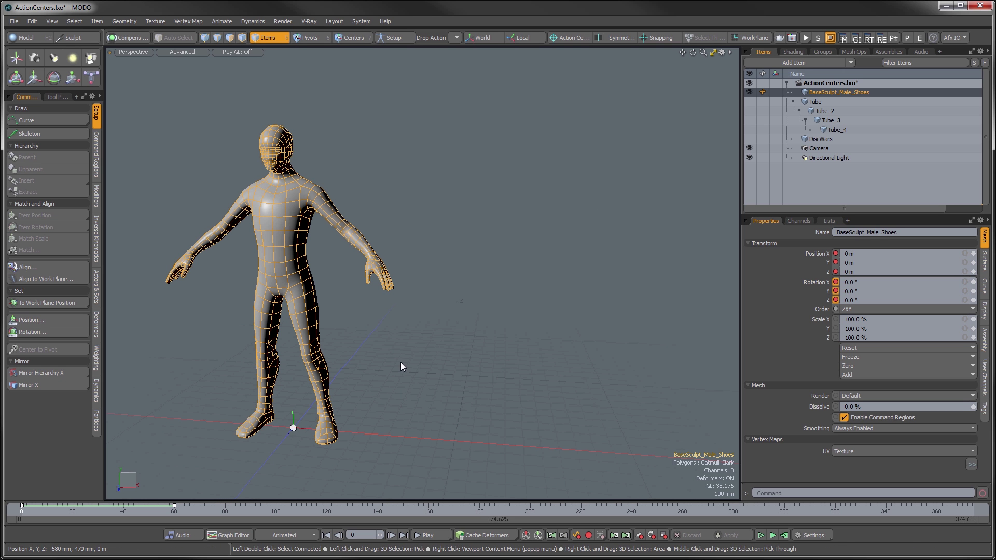
Step: At frame 37, move the figure to about X 830 mm, Y 1.045 m and rotate it to about 31° on Z
key(w)
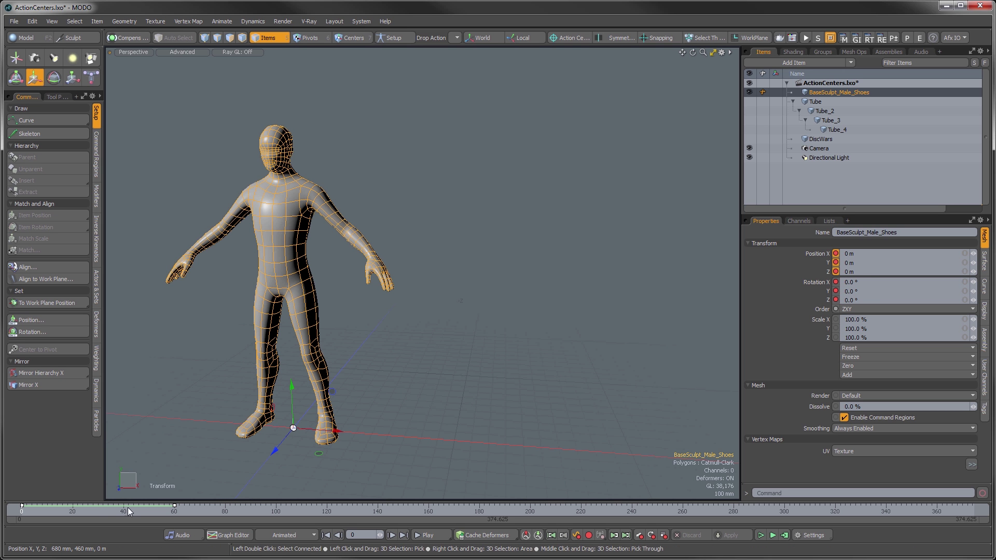
click(115, 511)
drag(600, 174, 477, 217)
key(e)
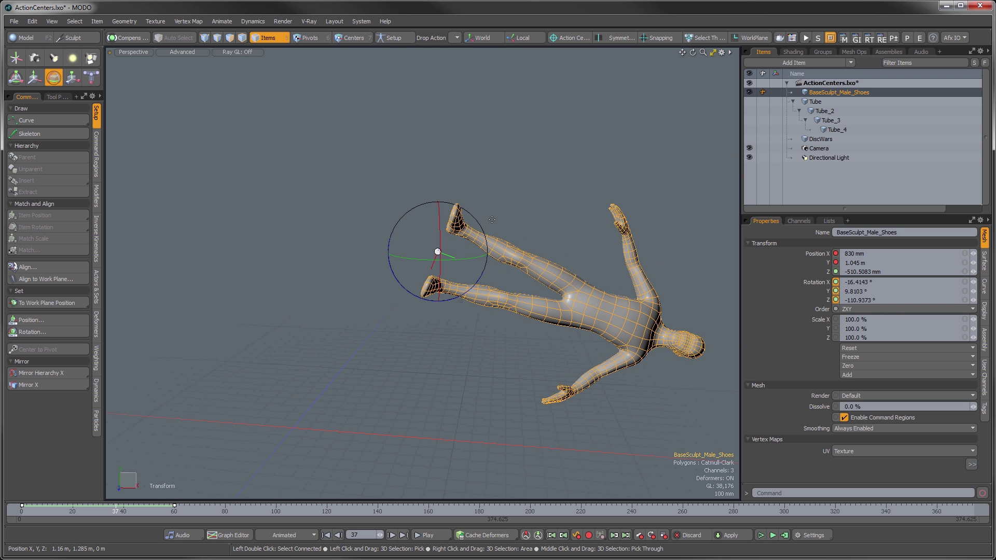
drag(476, 280, 461, 299)
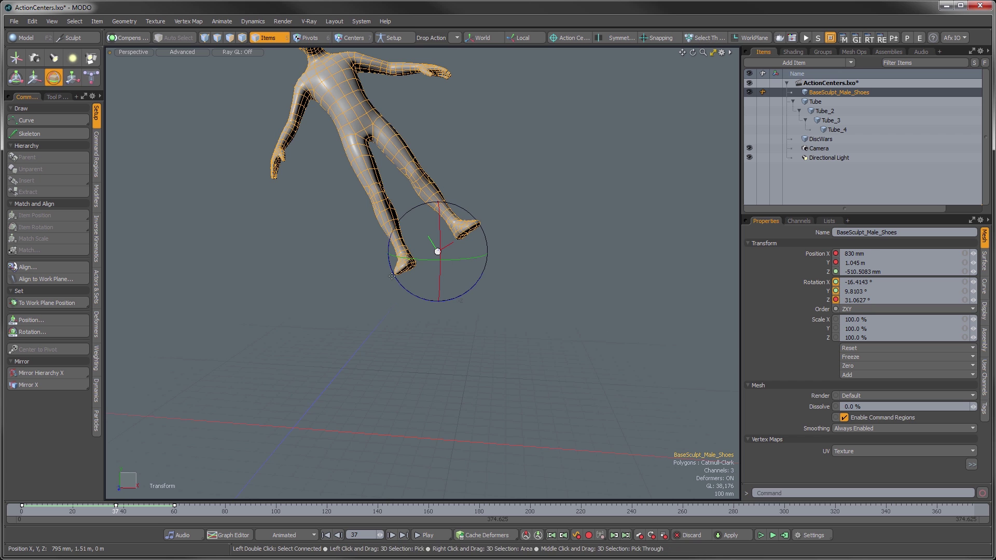
key(space)
Step: Set the Action Center to Item World, try moving the figure along its vertical handle, and undo that move
alt+shift+drag(518, 93, 491, 177)
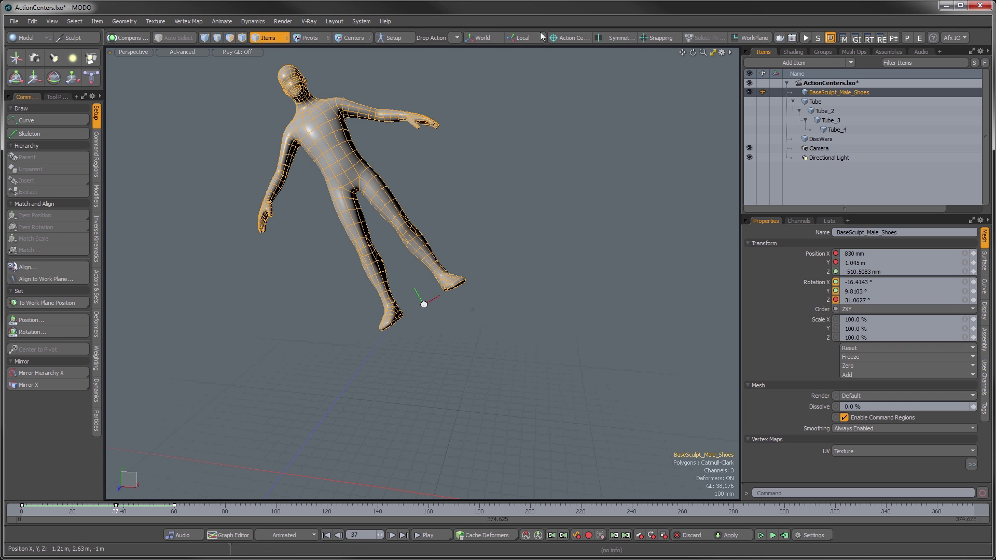
click(567, 35)
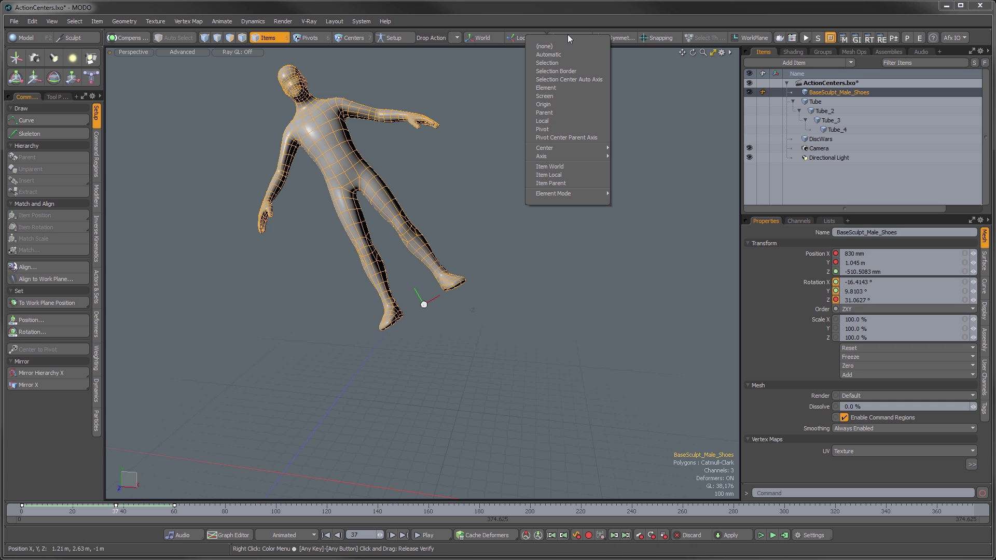
click(542, 167)
key(y)
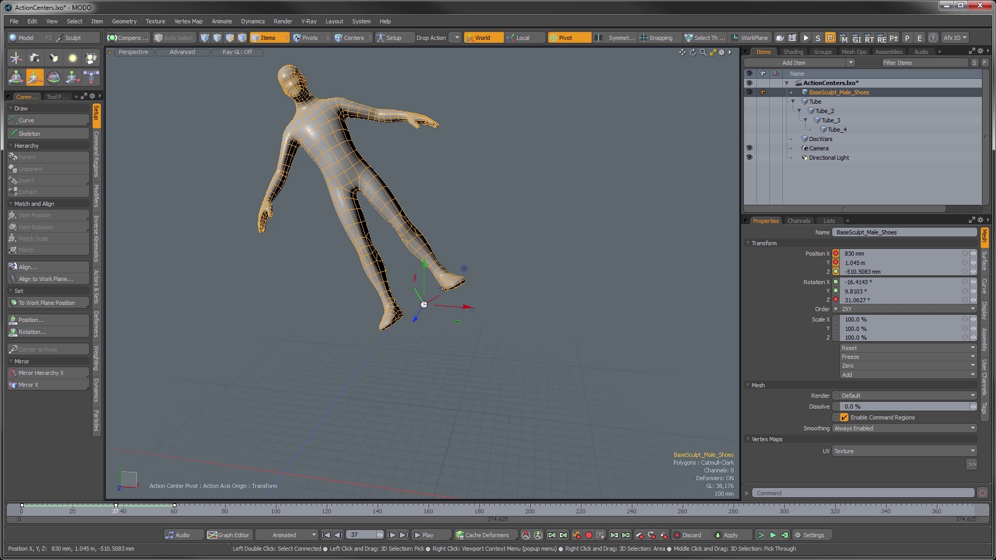
scroll(425, 293, up, 3)
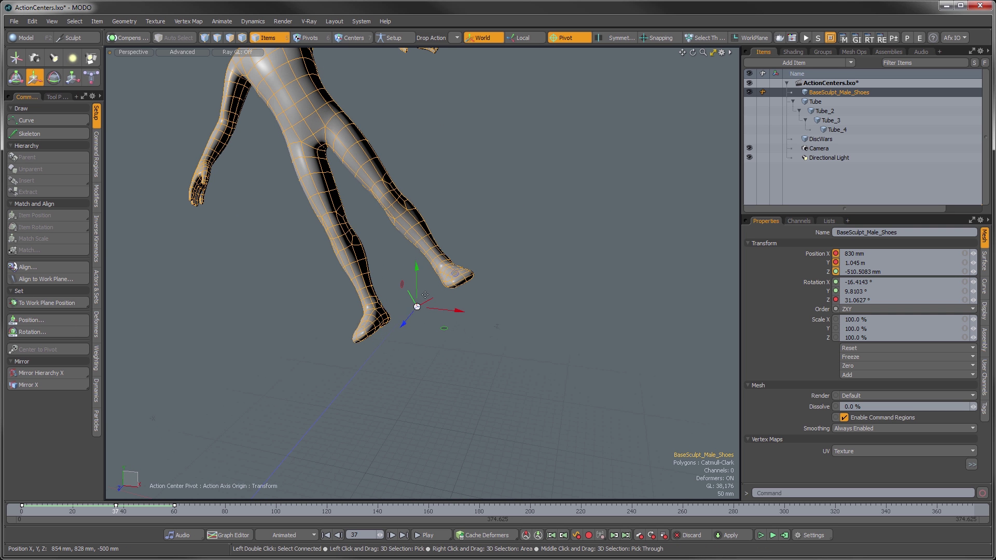
drag(417, 281, 418, 277)
key(ctrl+z)
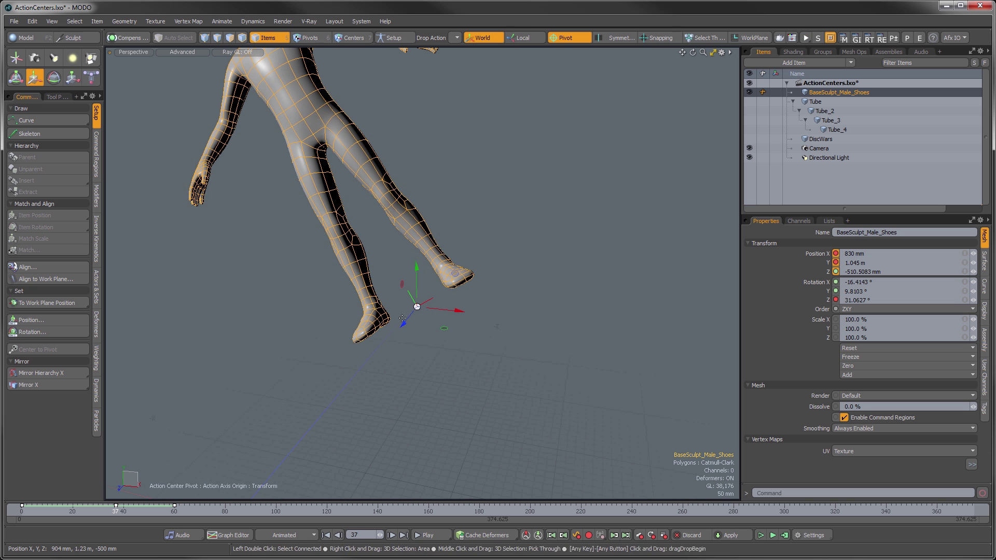
Step: Switch the Action Center to Item Local and examine how the Move handles align with the tilted figure
click(563, 39)
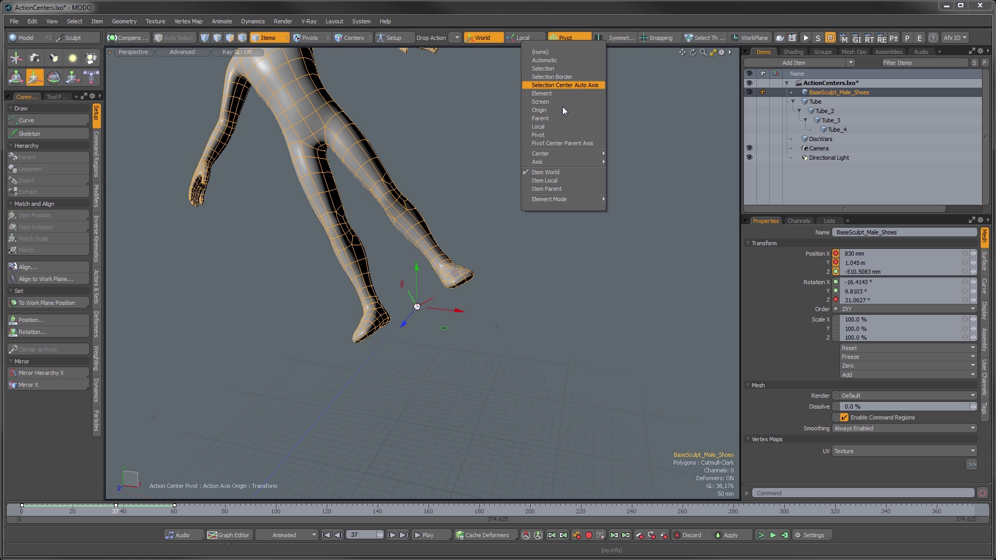
click(545, 180)
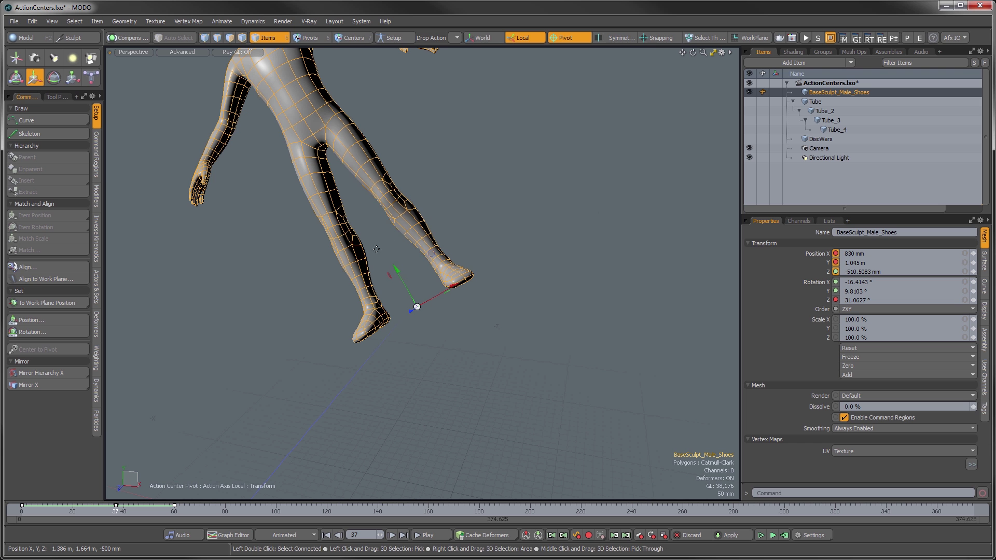
mouse_move(431, 259)
mouse_down()
mouse_move(452, 279)
mouse_move(481, 270)
mouse_move(438, 247)
mouse_up()
click(568, 40)
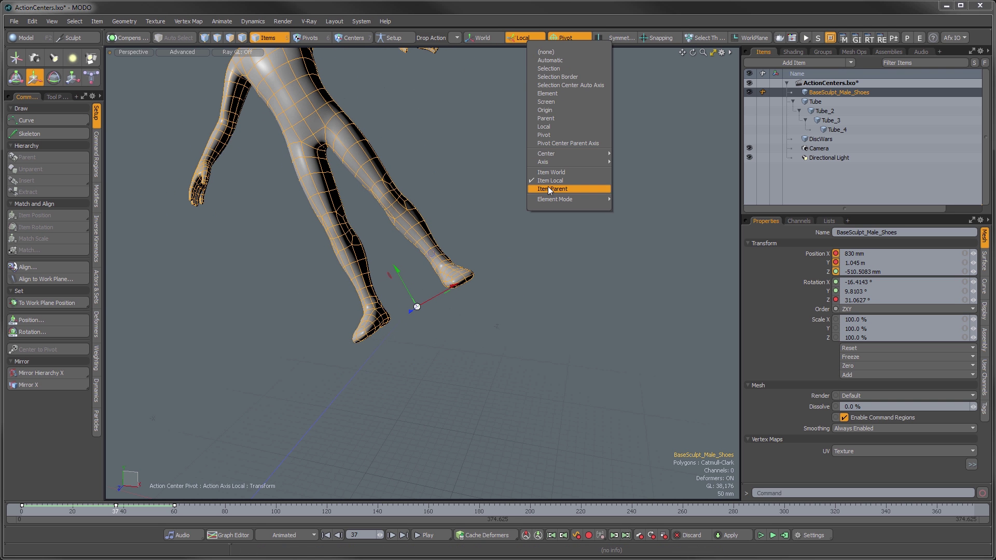
click(455, 143)
Step: Show the Tube hierarchy and select Tube_2 with the Move tool active
click(798, 103)
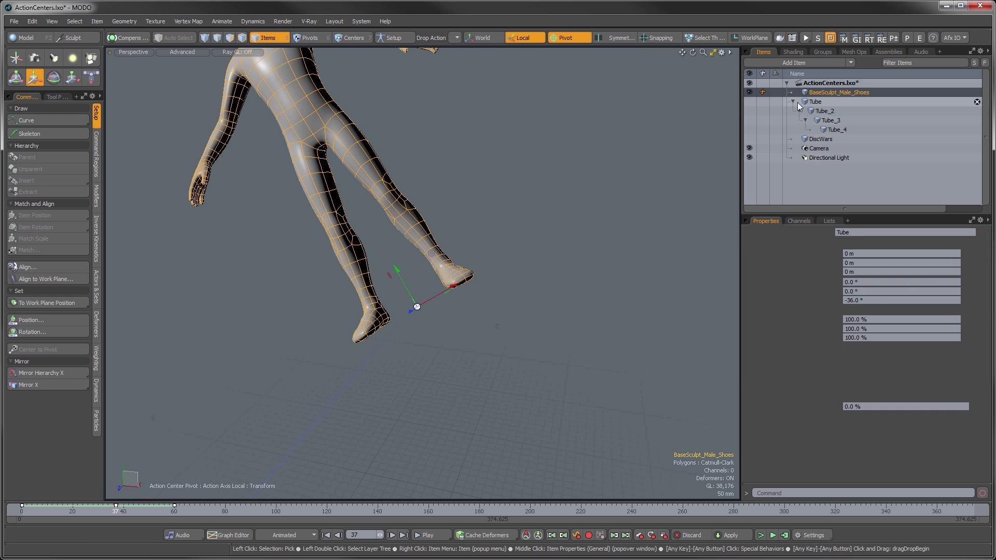
ctrl+click(750, 101)
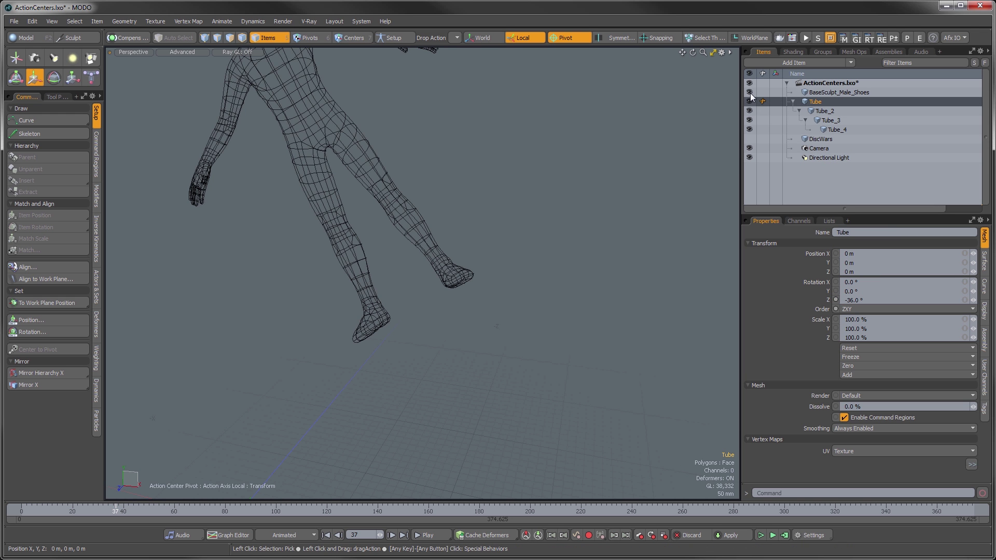
mouse_move(428, 342)
ctrl+alt+mouse_down()
mouse_move(406, 341)
mouse_move(373, 404)
ctrl+alt+mouse_up()
alt+shift+drag(373, 412, 385, 373)
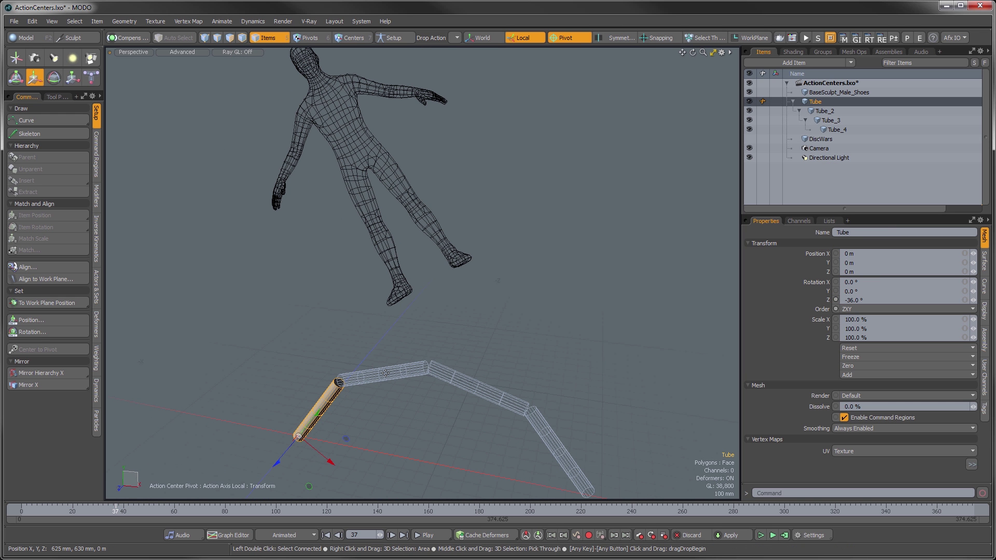
click(385, 373)
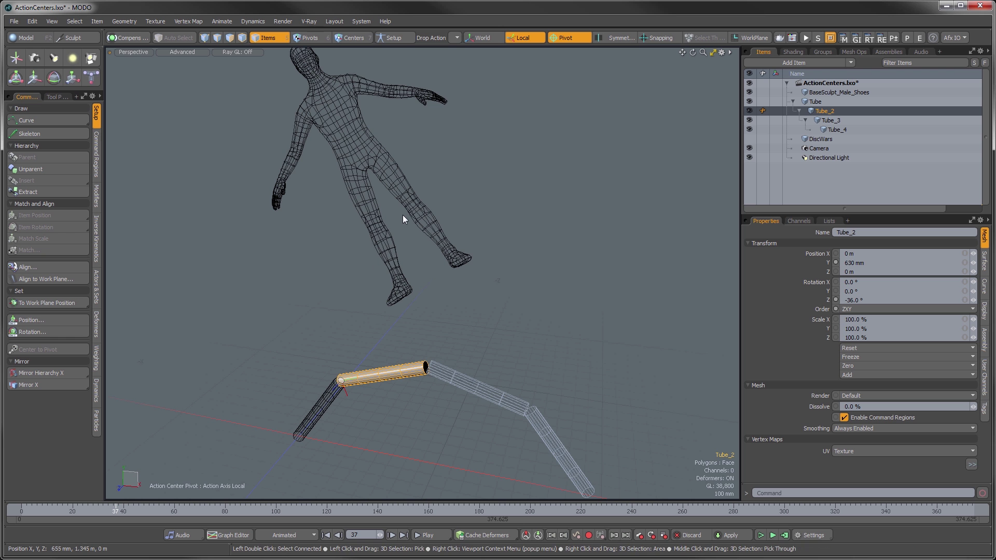
key(w)
ctrl+alt+drag(388, 373, 443, 312)
alt+drag(278, 413, 378, 73)
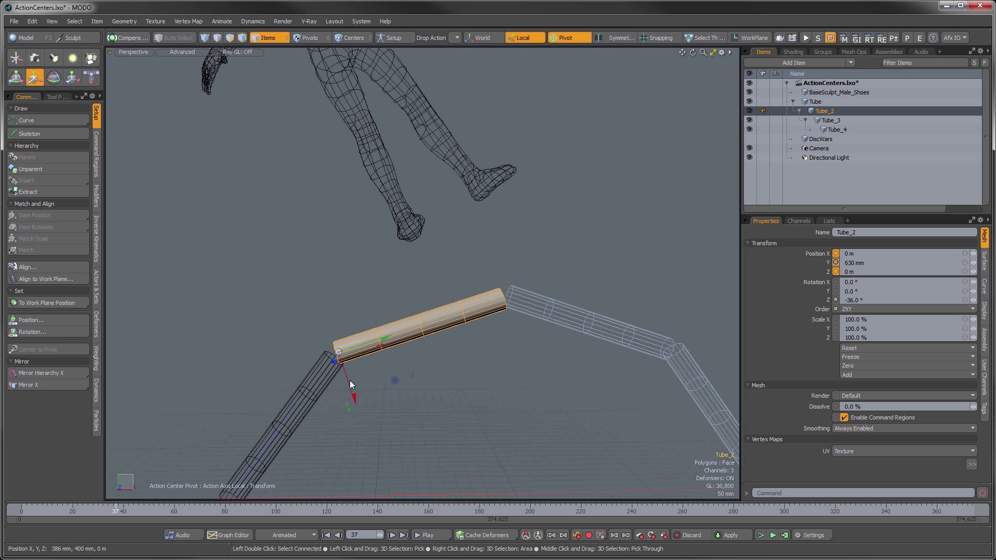
Step: Switch the Action Center to Item Parent, examine the Move handles on Tube_2, and drop the tool
click(565, 37)
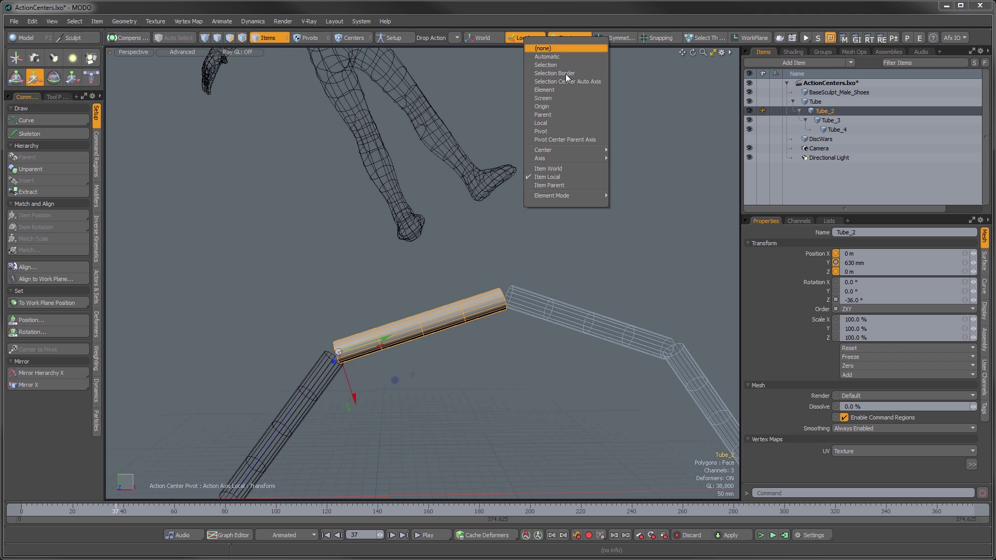
click(553, 187)
alt+drag(553, 189, 373, 267)
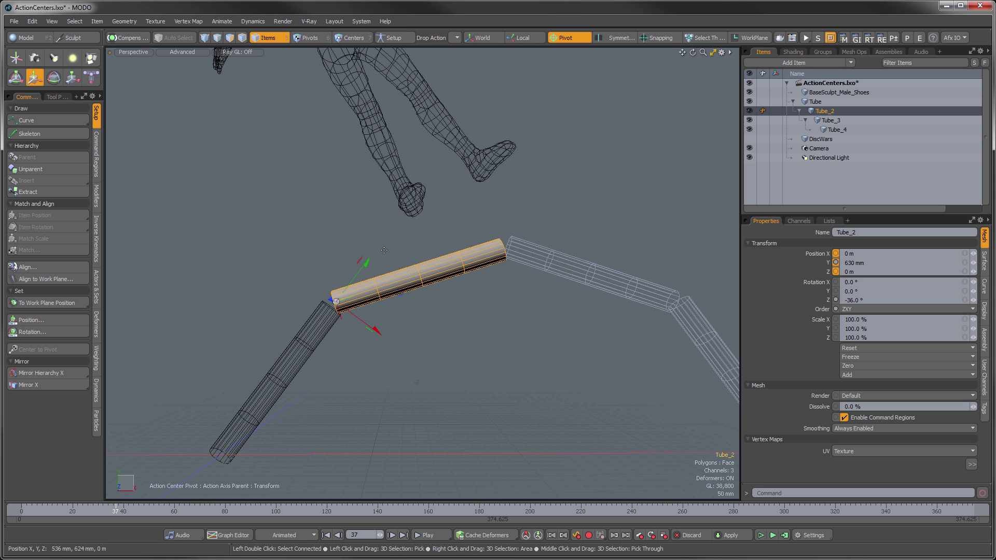
alt+drag(485, 251, 527, 244)
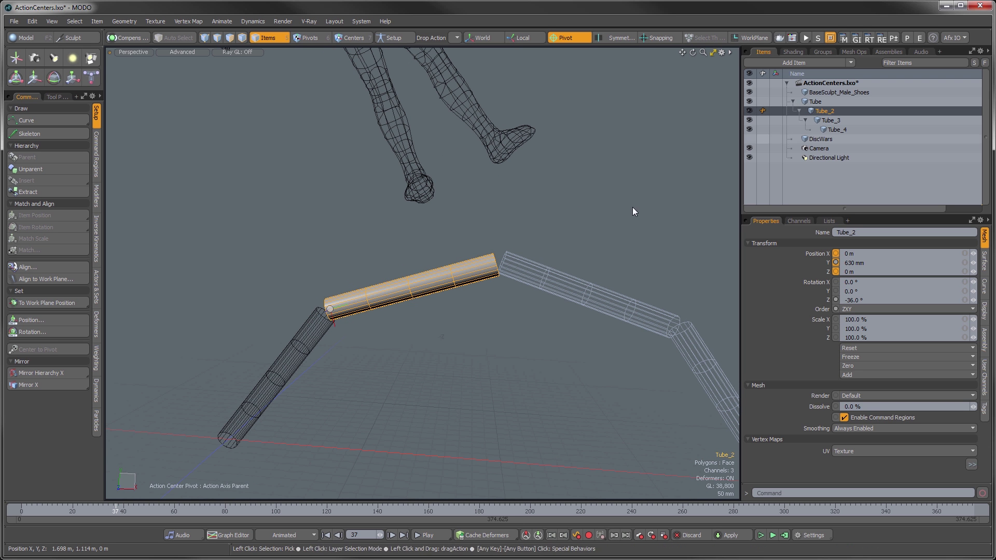
Step: Undo the tube display, Action Center and frame 37 changes, back to the selected figure at frame 0
key(ctrl+z)
key(ctrl+z)
key(ctrl+z)
key(ctrl+z)
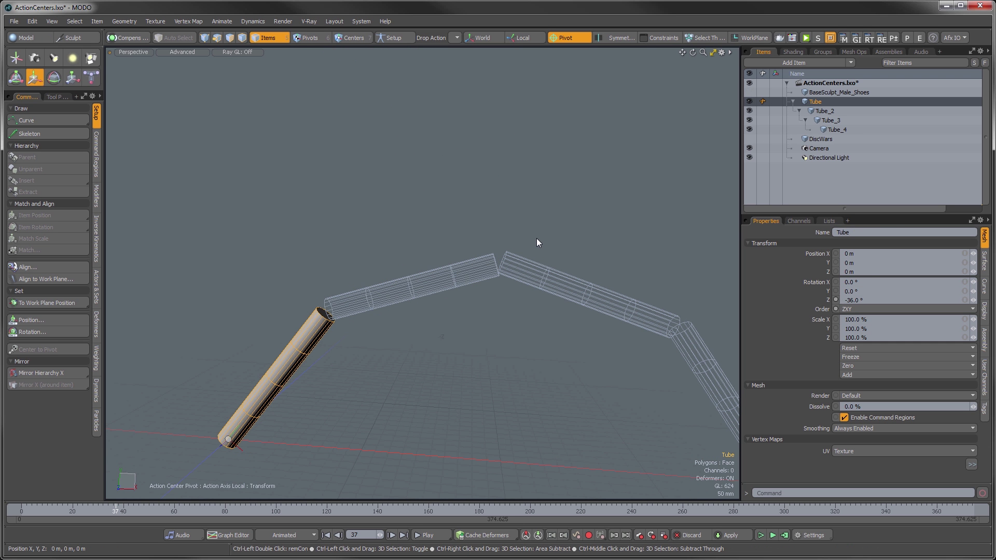
key(ctrl+z)
key(ctrl+z)
key(ctrl+z)
key(ctrl+z)
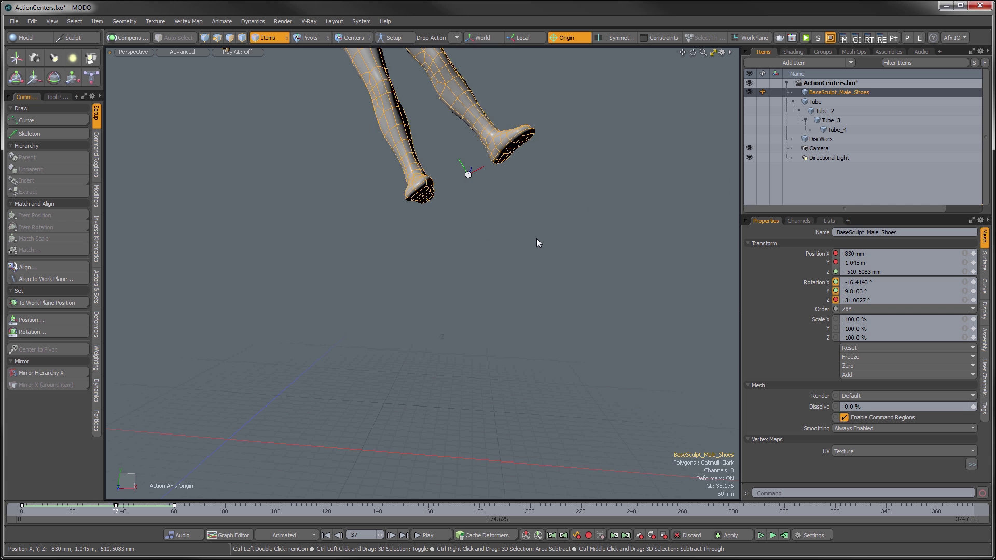
key(ctrl+z)
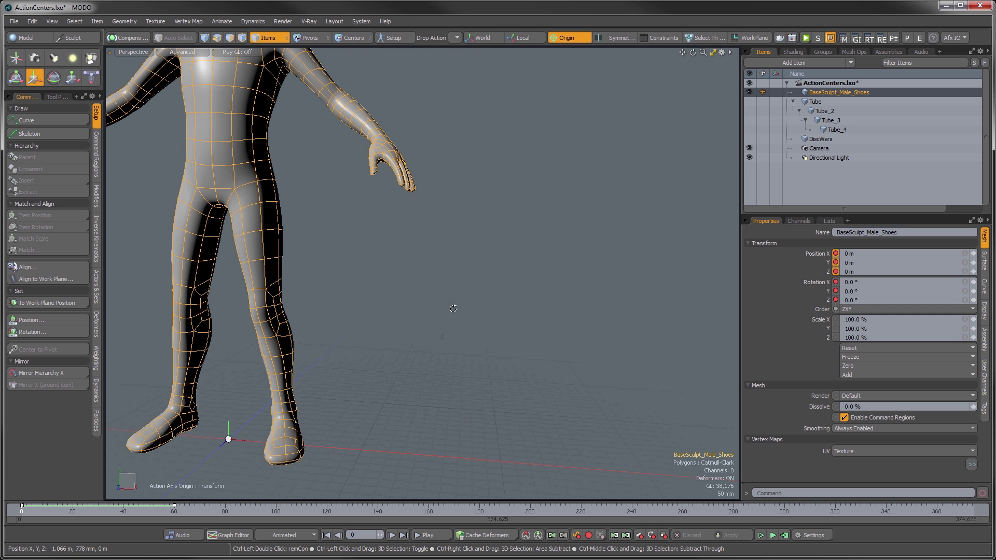
Step: Drop the Move tool and bring the whole figure into view
alt+drag(454, 309, 379, 280)
alt+shift+drag(379, 280, 410, 332)
mouse_move(410, 332)
alt+mouse_down()
mouse_move(395, 325)
mouse_move(407, 323)
alt+mouse_up()
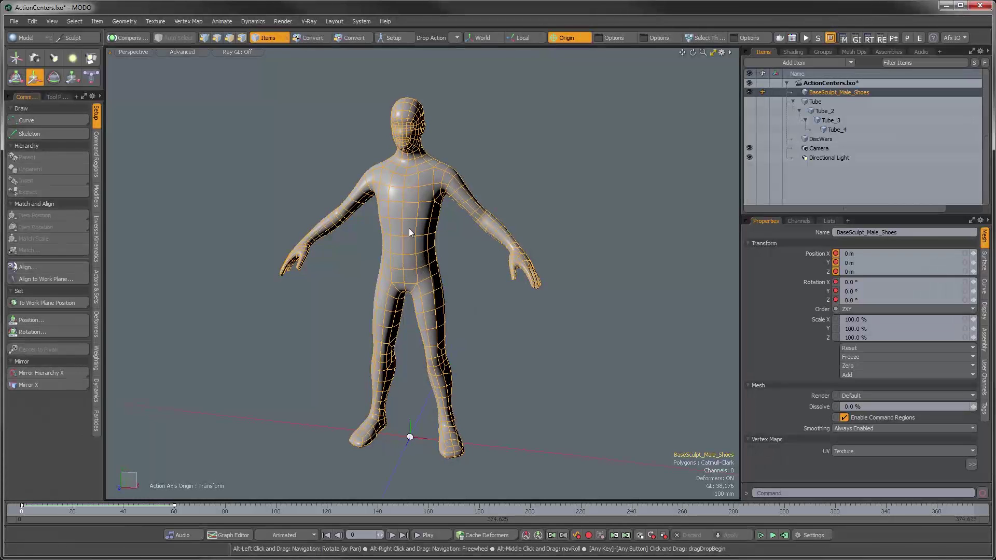
key(q)
alt+shift+drag(428, 188, 461, 202)
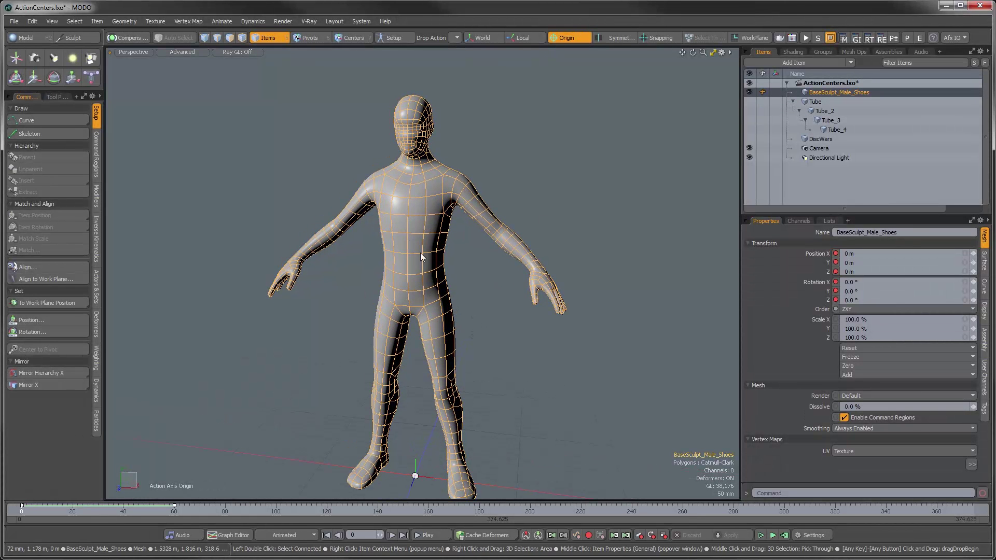
Step: Switch to the modeling layout and bring the figure's head and torso into view
key(ctrl+Tab)
click(123, 269)
ctrl+alt+drag(427, 191, 444, 197)
alt+shift+drag(443, 197, 441, 282)
alt+drag(384, 298, 384, 283)
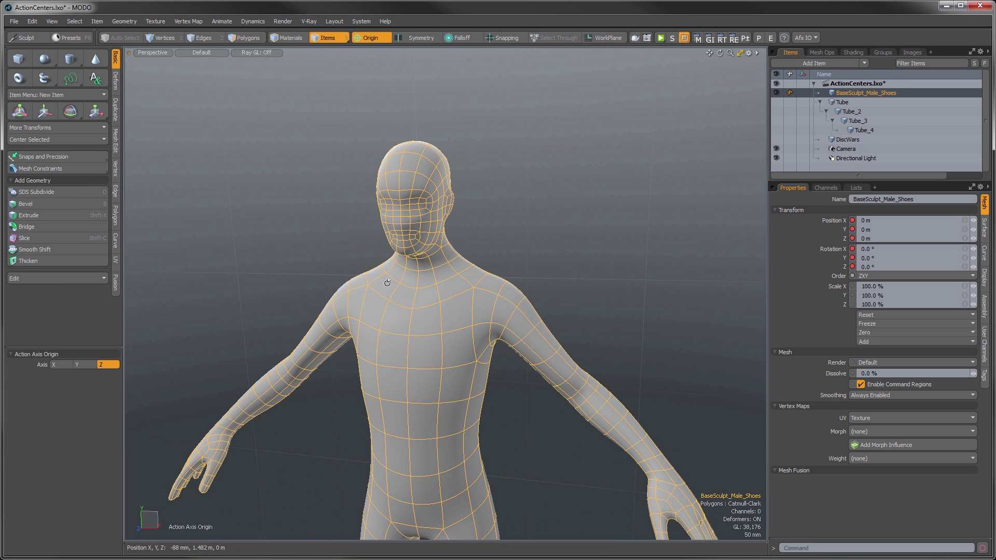
Step: Examine the separate Center choices offered by the Action Center
click(366, 39)
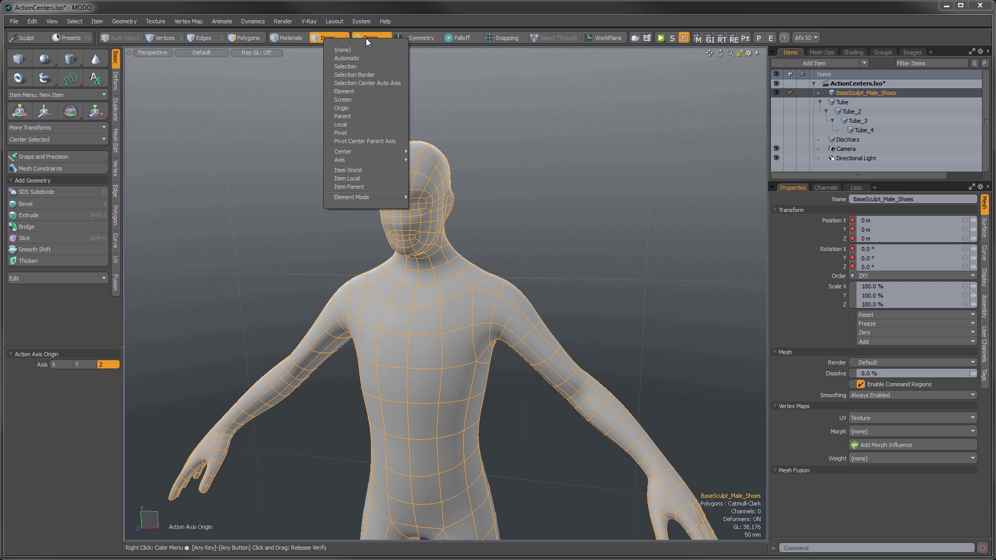
mouse_move(365, 156)
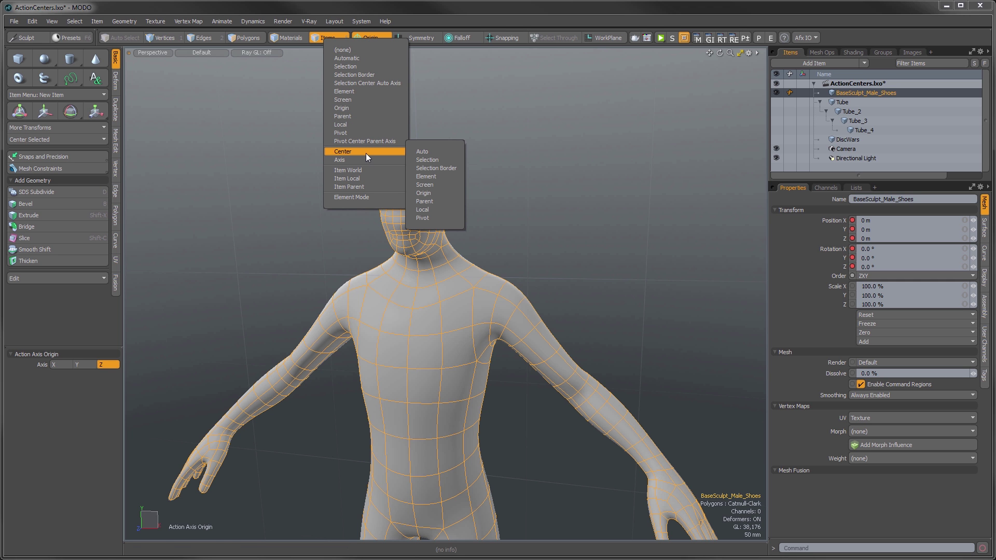
ctrl+alt+click(462, 246)
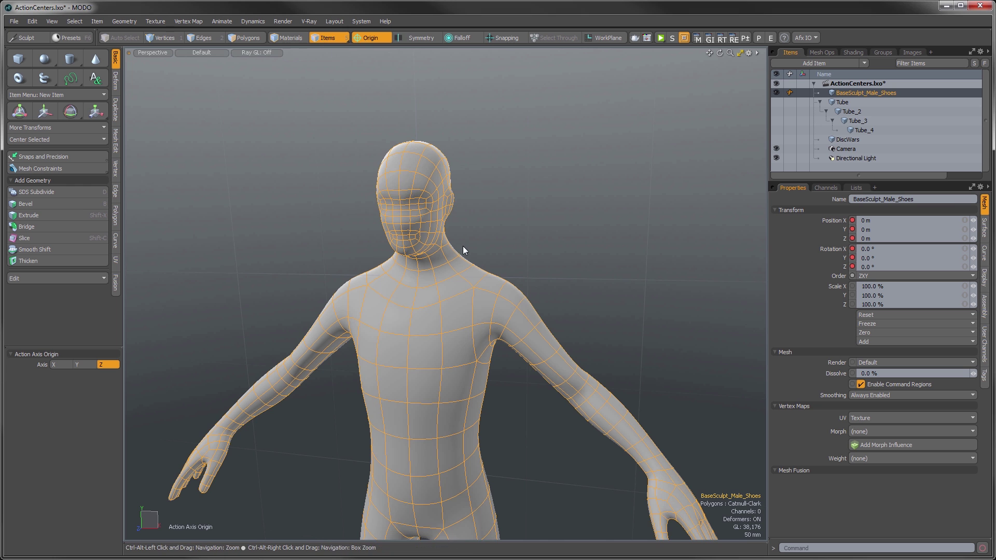
Step: Select a block of four polygons on the figure's upper chest in Polygons mode
ctrl+alt+drag(462, 246, 476, 247)
key(3)
click(471, 297)
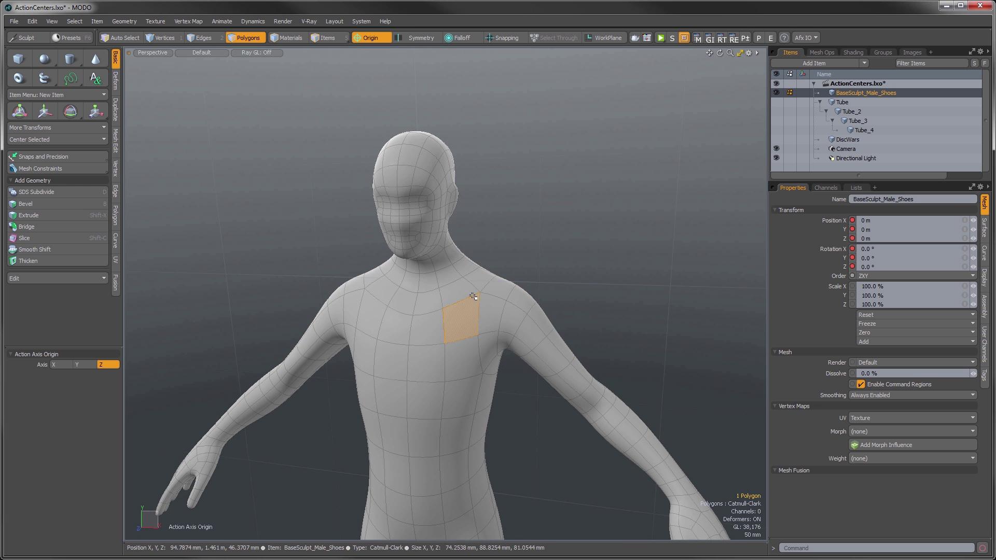
ctrl+alt+drag(442, 314, 496, 299)
alt+shift+drag(495, 299, 475, 312)
Step: Set the Action Center to Element and place the Move handle on the edge shared by the two lower selected chest polygons
click(357, 36)
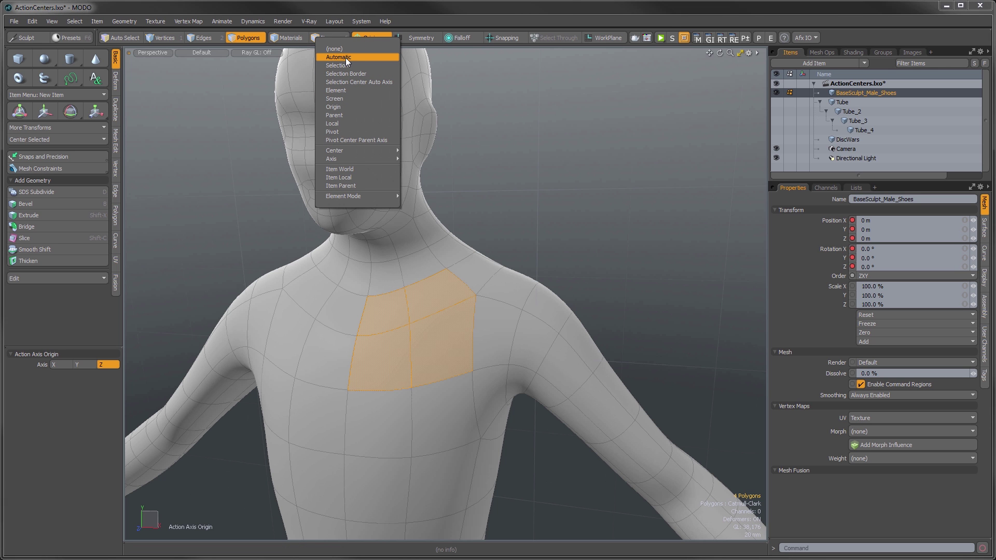
mouse_move(356, 150)
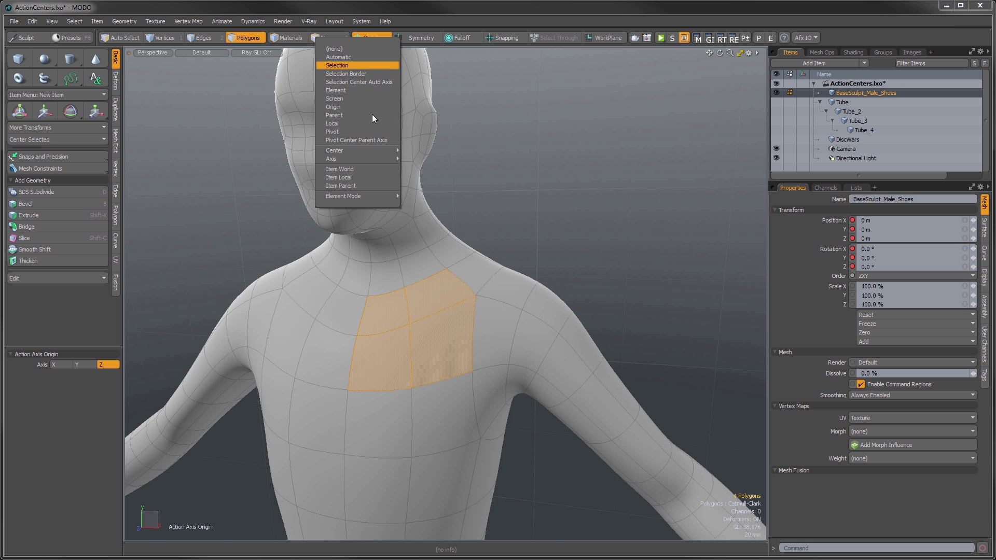
alt+drag(448, 332, 474, 356)
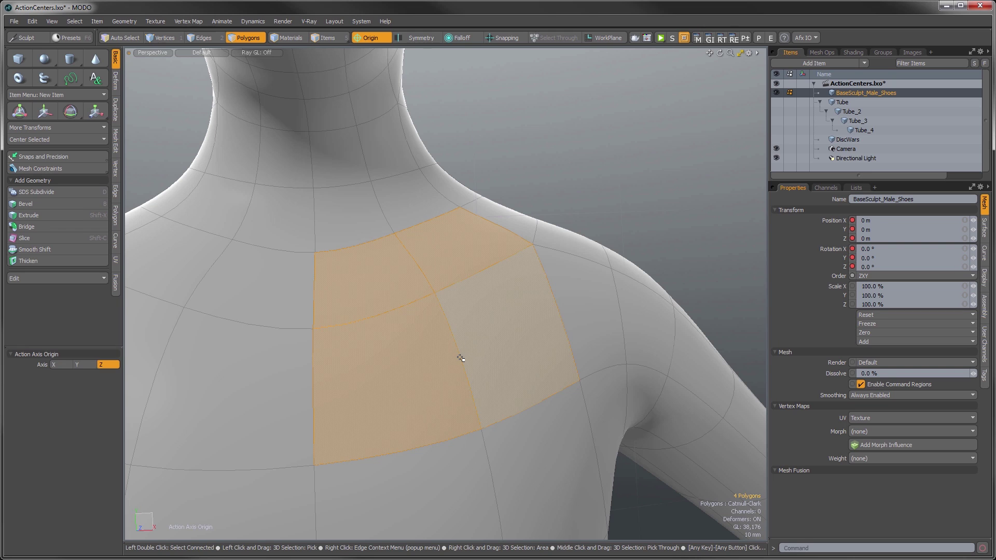
key(alt+e)
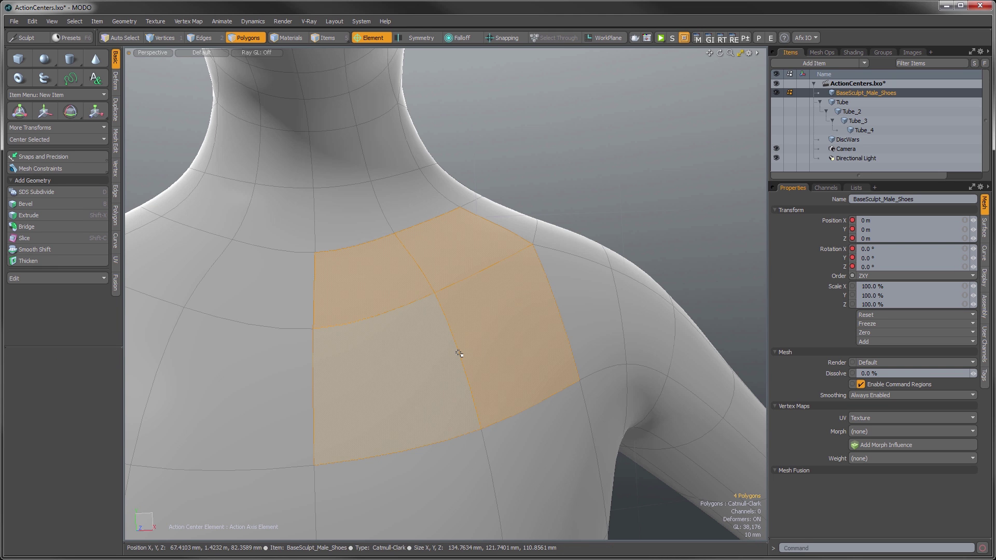
key(w)
click(460, 352)
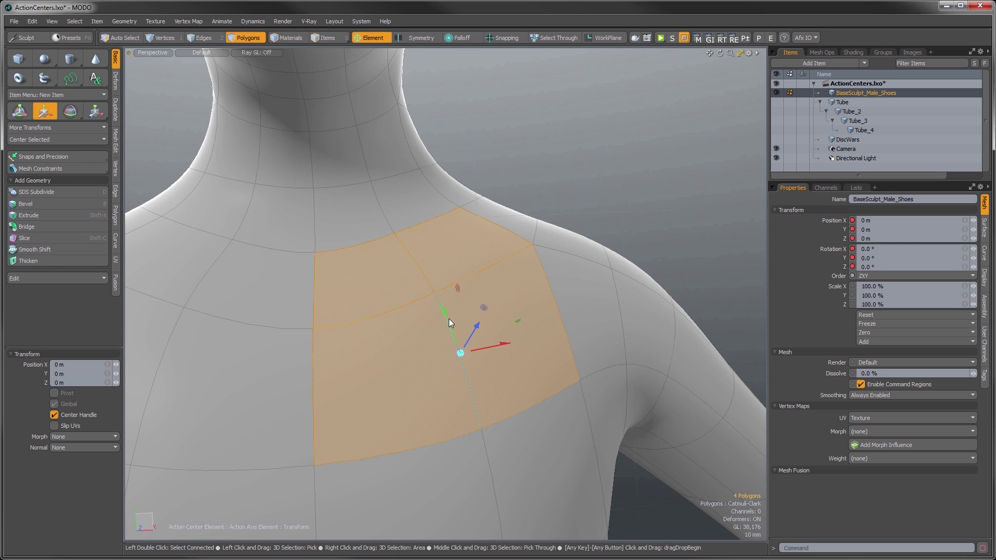
alt+drag(512, 368, 486, 389)
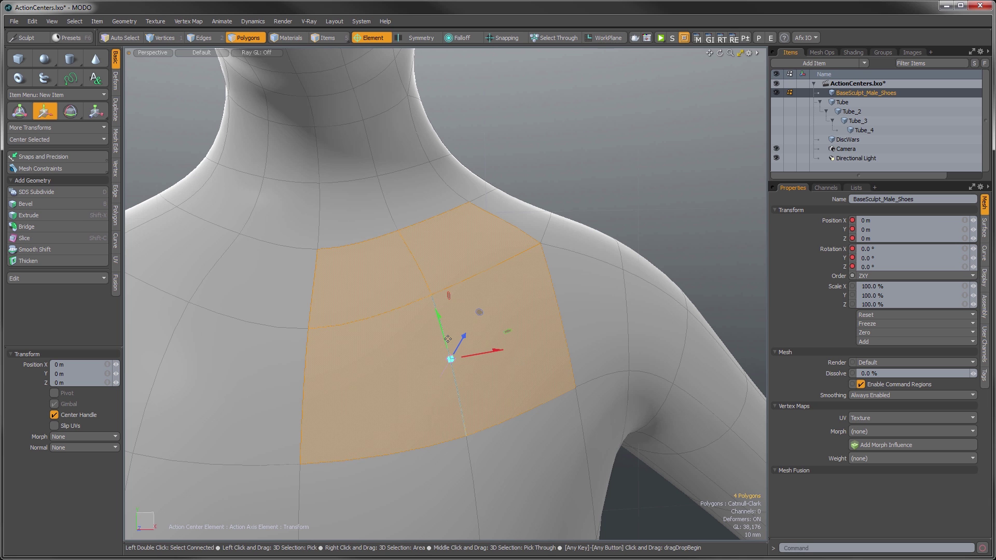
Step: Set only the Action Axis to Auto, keeping the Element center, and place the Move handle on other chest edges
click(374, 37)
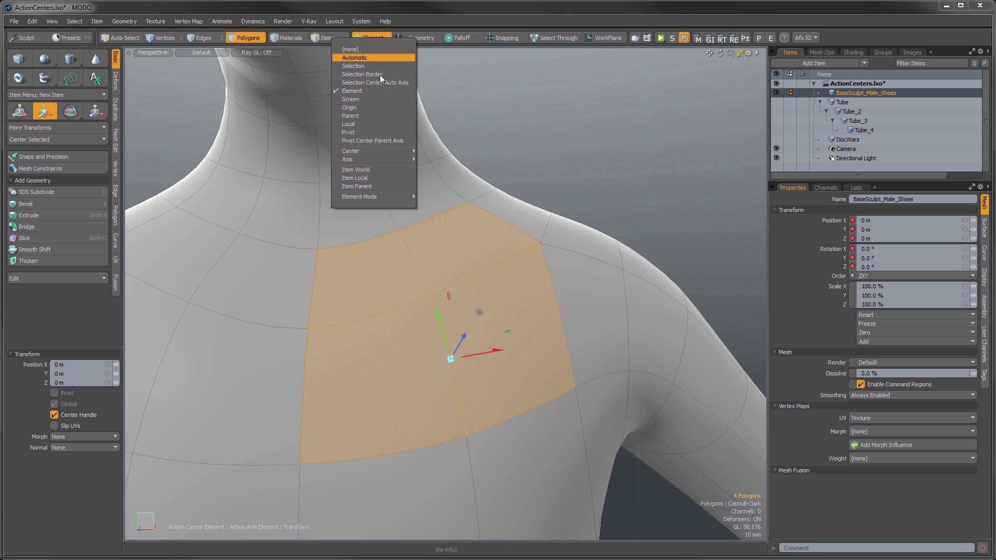
click(435, 161)
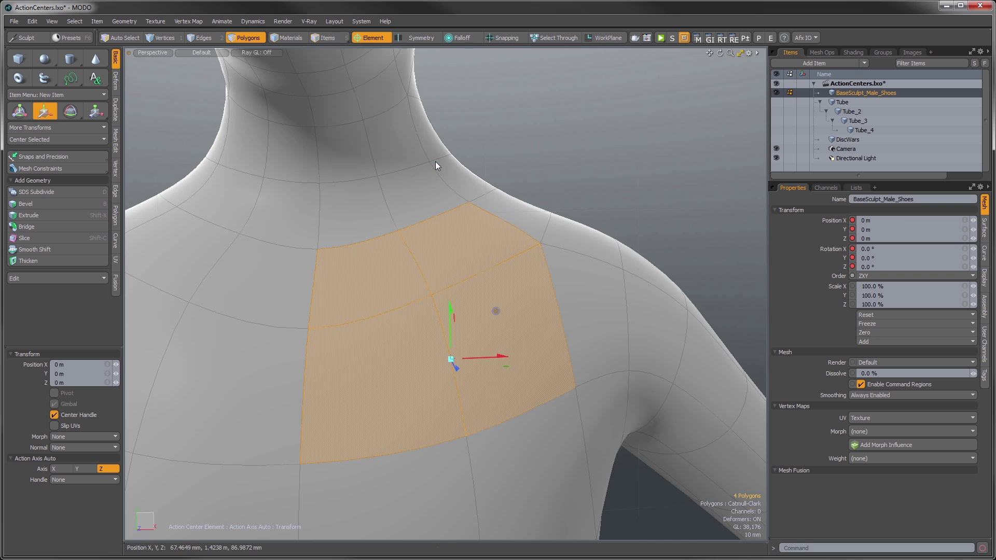
alt+drag(539, 408, 417, 366)
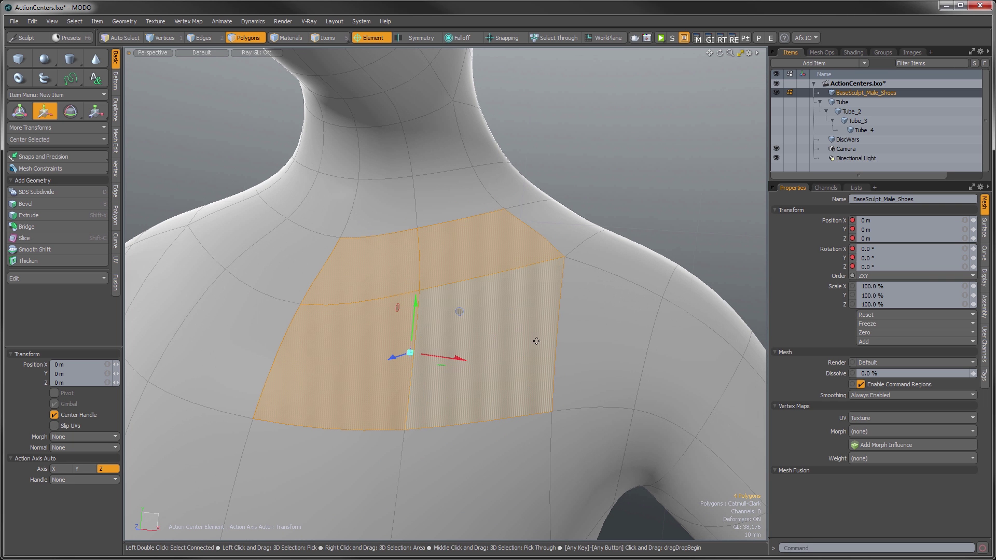
click(557, 345)
click(496, 274)
alt+drag(496, 275, 457, 228)
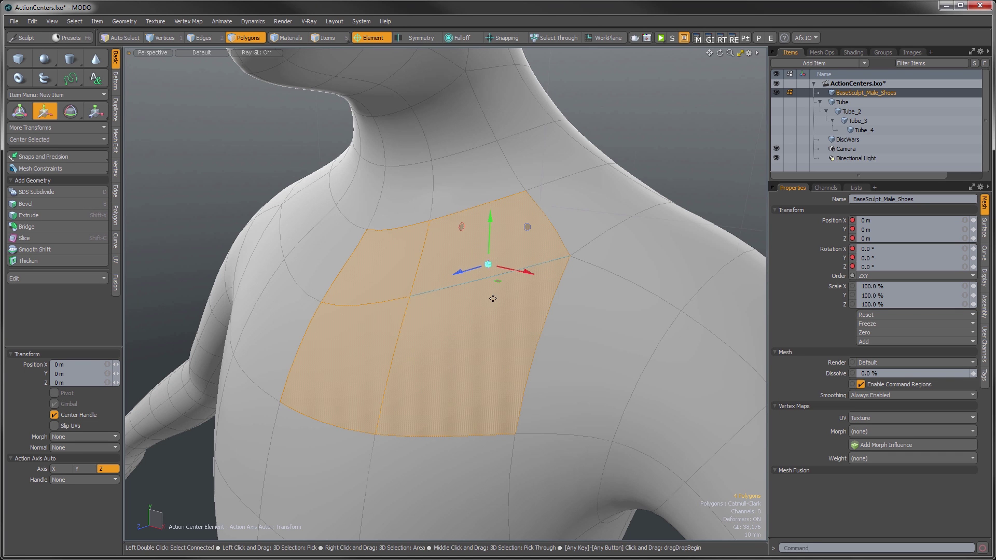
alt+drag(466, 285, 489, 297)
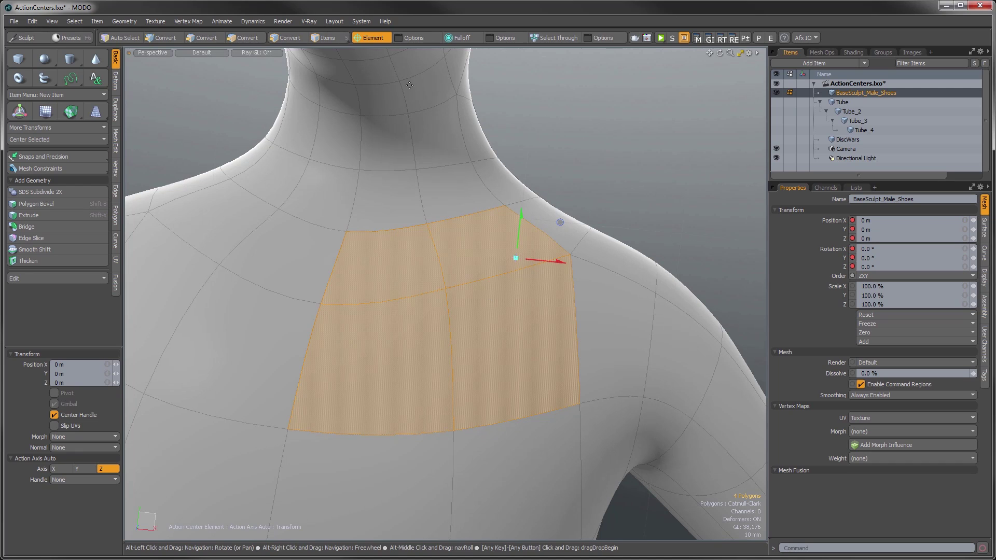
Step: Examine the Action Axis choices while the Element center is active
click(368, 41)
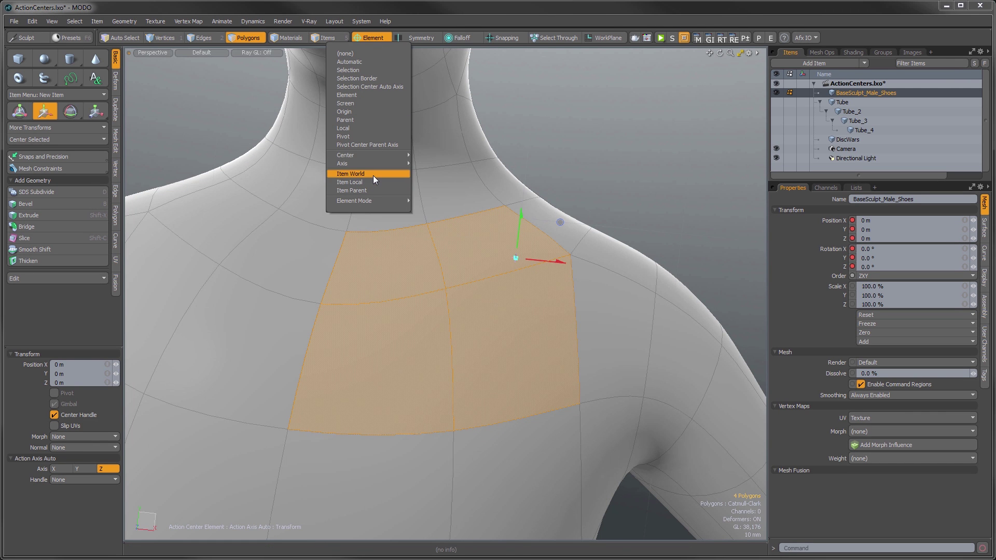
mouse_move(373, 159)
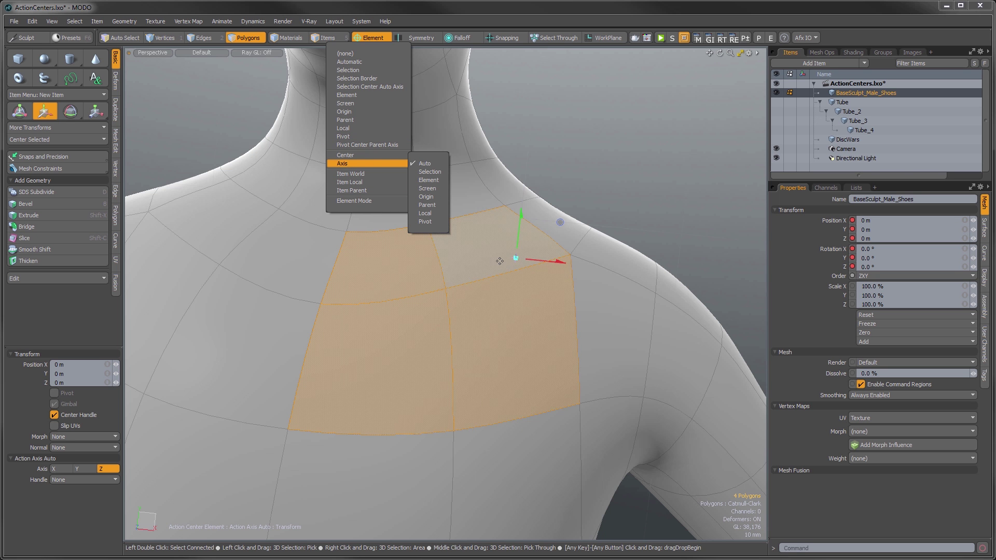
click(484, 278)
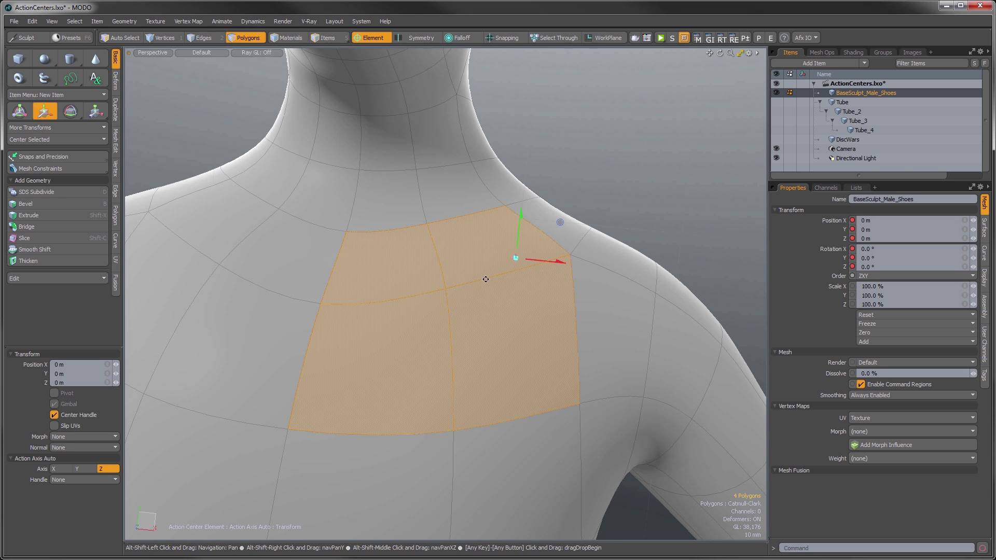
Step: Set the Action Center to Automatic with the Move tool active on the four chest polygons
alt+shift+drag(484, 278, 465, 298)
key(w)
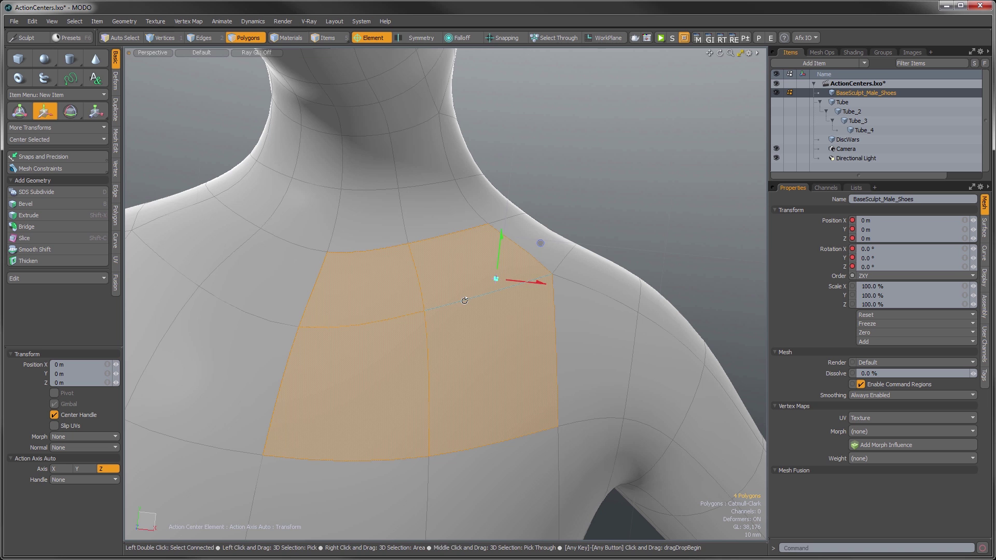
key(ctrl+z)
mouse_move(461, 233)
alt+mouse_down()
mouse_move(474, 229)
mouse_move(463, 253)
alt+mouse_up()
key(alt)
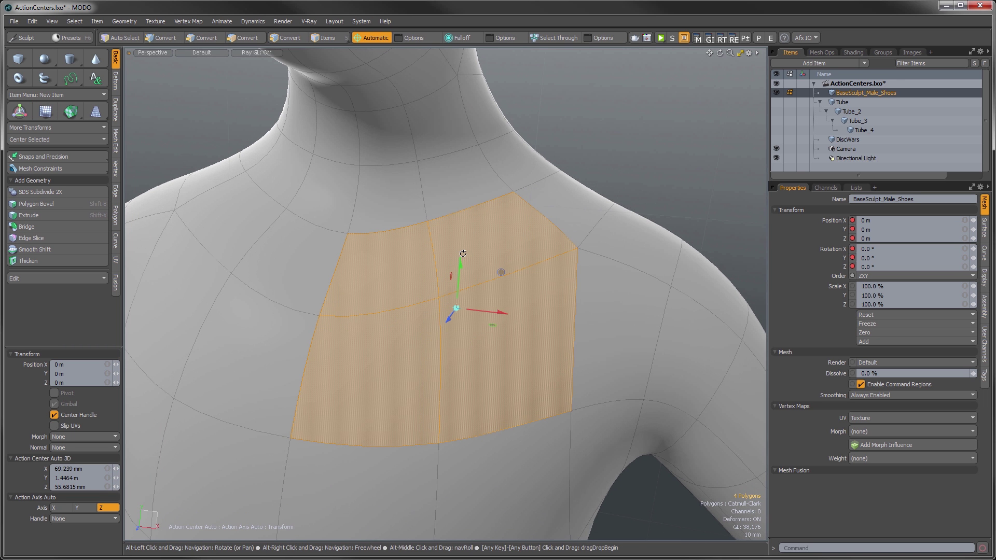
Step: Set the Action Center back to Element, place the Move handle on the edge between the shoulder-side polygons, and undo the trial move
key(alt+e)
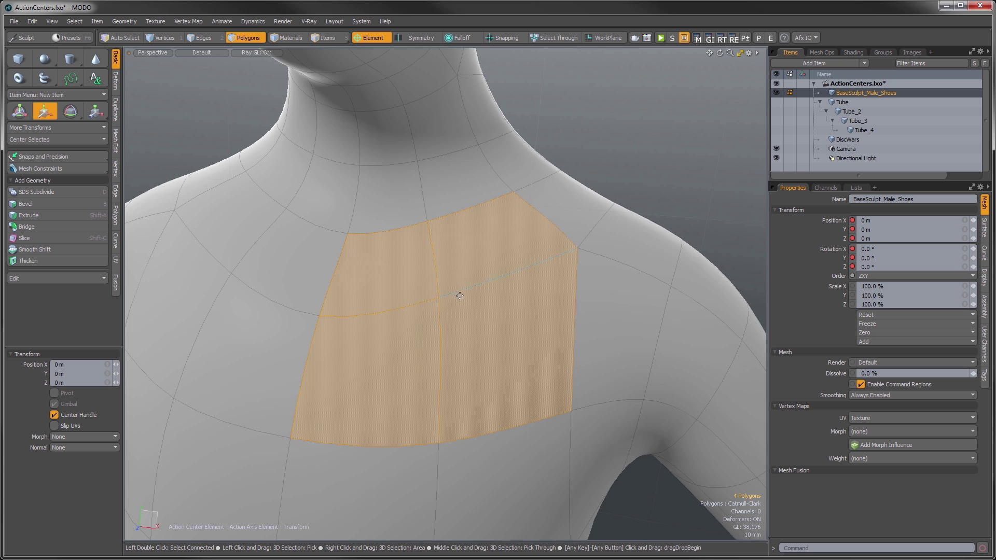
click(514, 259)
mouse_move(543, 247)
mouse_down()
mouse_move(512, 259)
mouse_move(527, 253)
mouse_up()
key(ctrl+z)
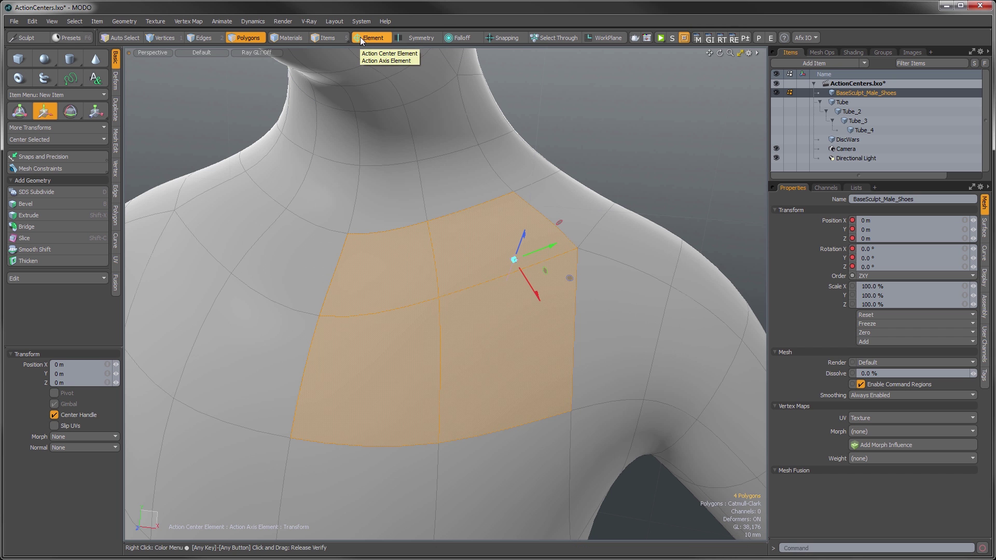
Step: Drop the Move tool and examine the Element Mode options of the Action Center
key(q)
ctrl+alt+drag(569, 123, 516, 156)
alt+shift+drag(503, 198, 500, 161)
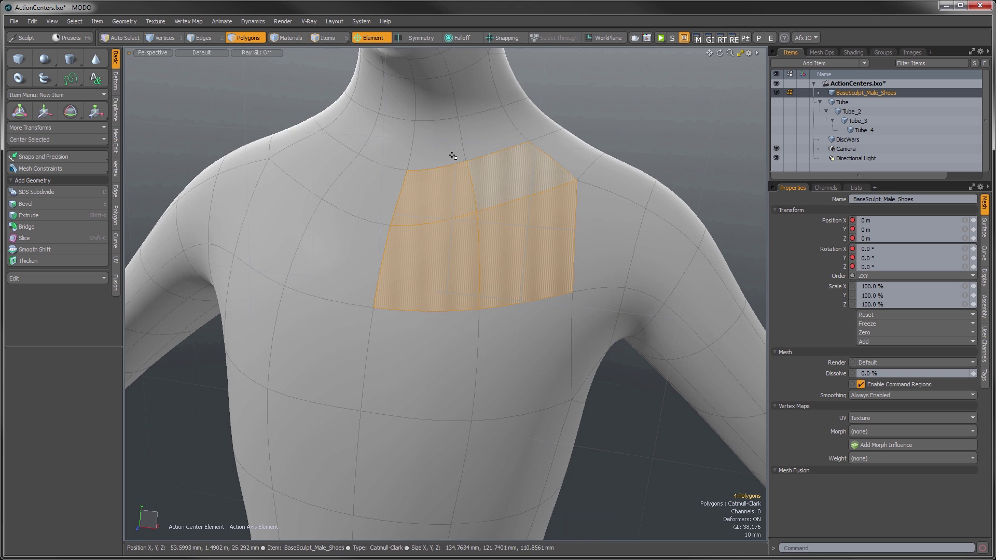
click(368, 38)
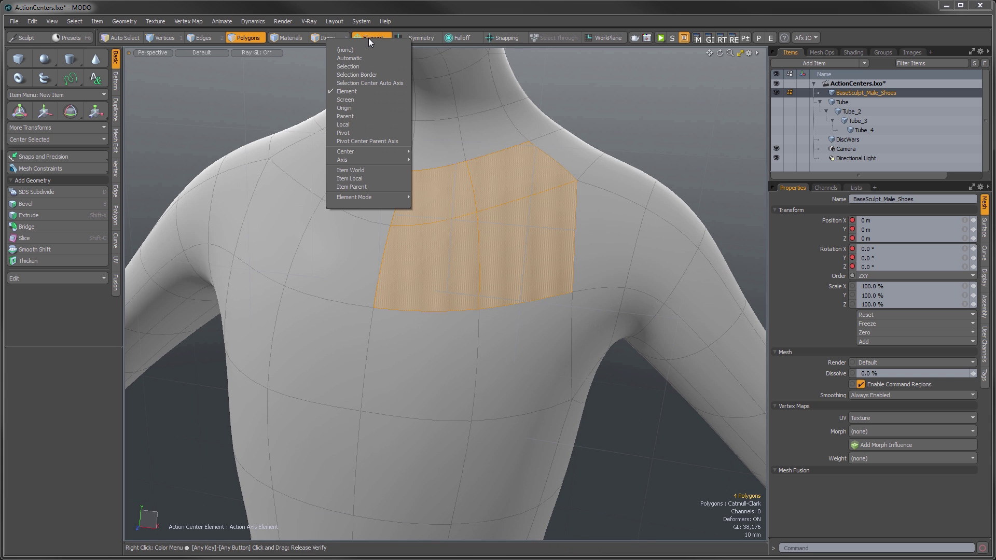
mouse_move(360, 197)
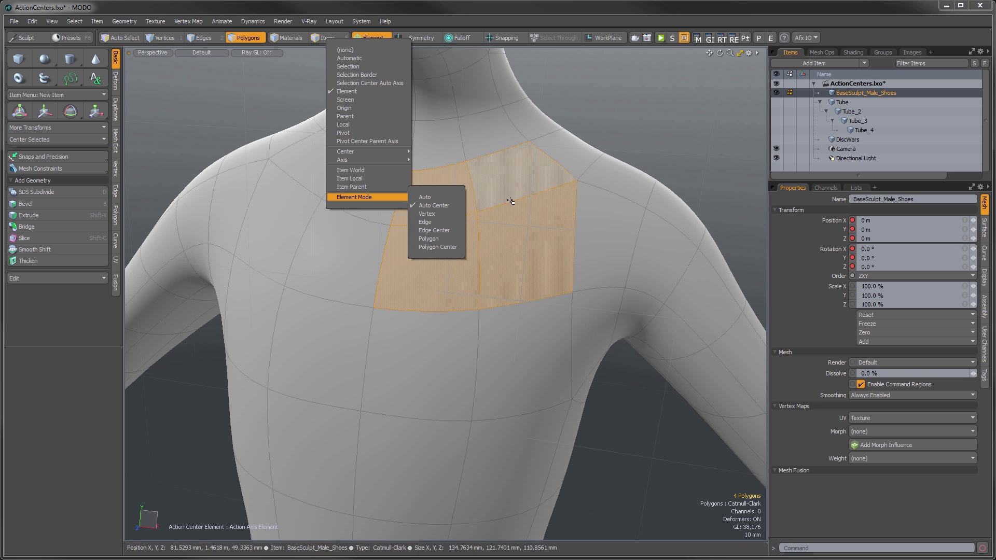
click(510, 218)
Step: Clear the Action Center and select four polygons across the middle of the upper chest for the Move tool
scroll(511, 223, up, 4)
alt+drag(487, 231, 486, 232)
ctrl+click(486, 232)
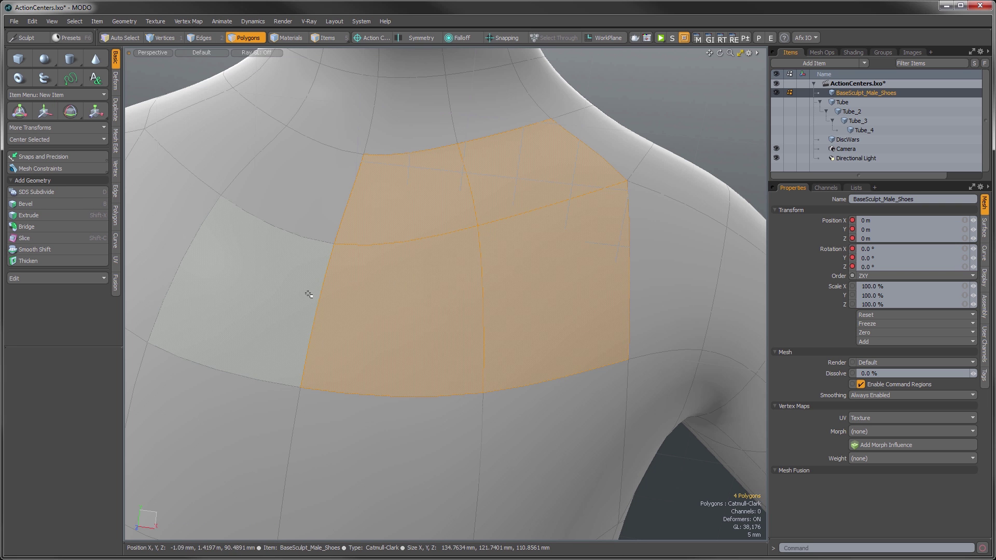
click(255, 293)
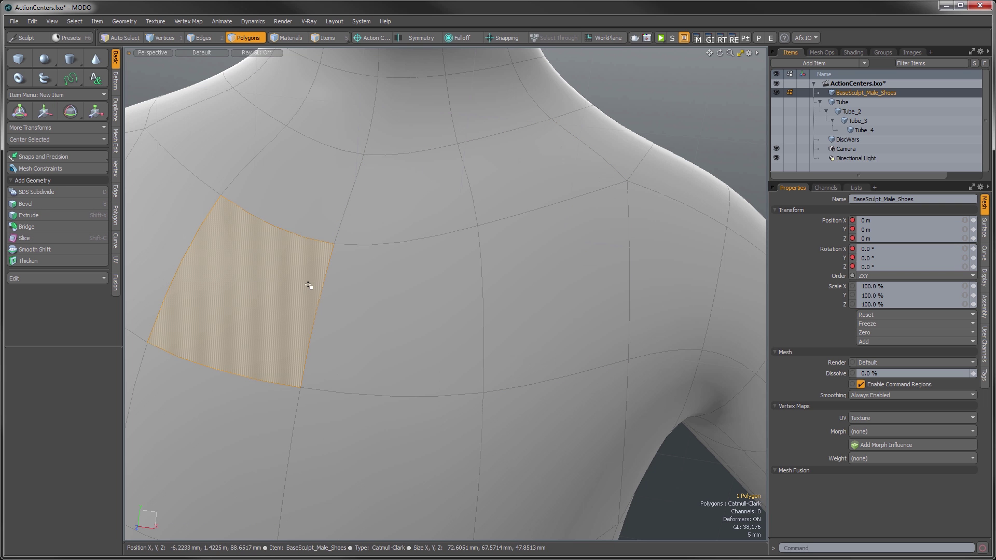
drag(371, 317, 316, 233)
key(w)
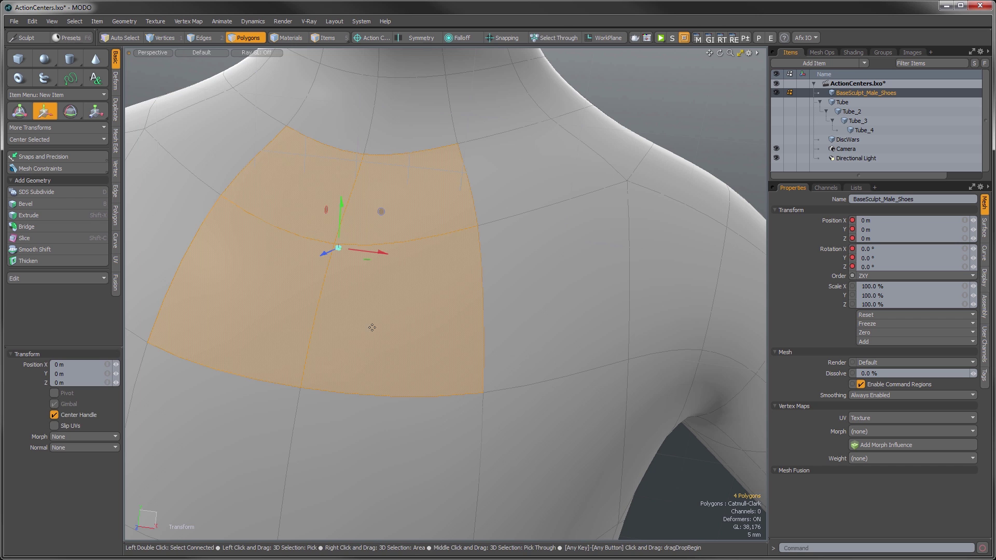
Step: Set the Action Center to Element and place the Move handle on the centers of several selected and unselected chest polygons
key(alt+e)
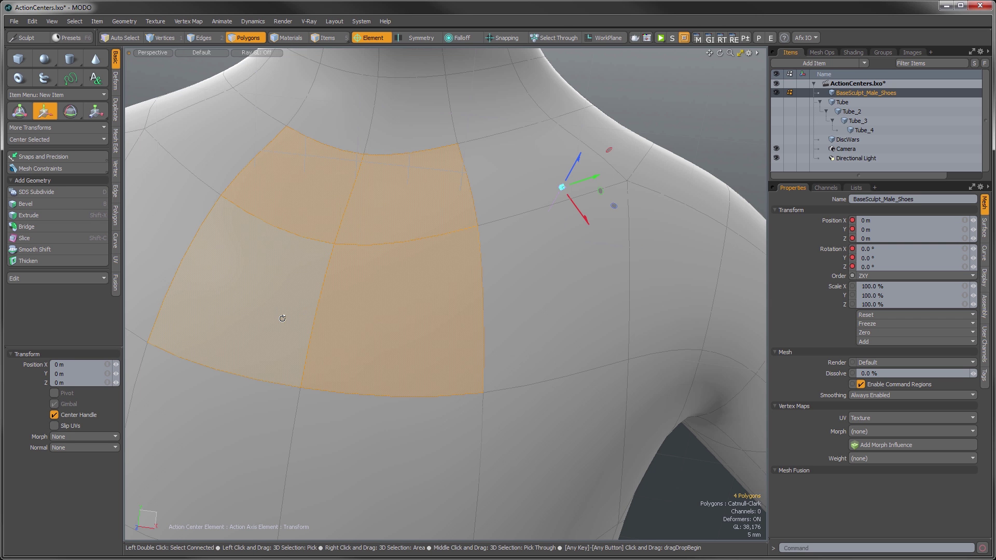
click(254, 304)
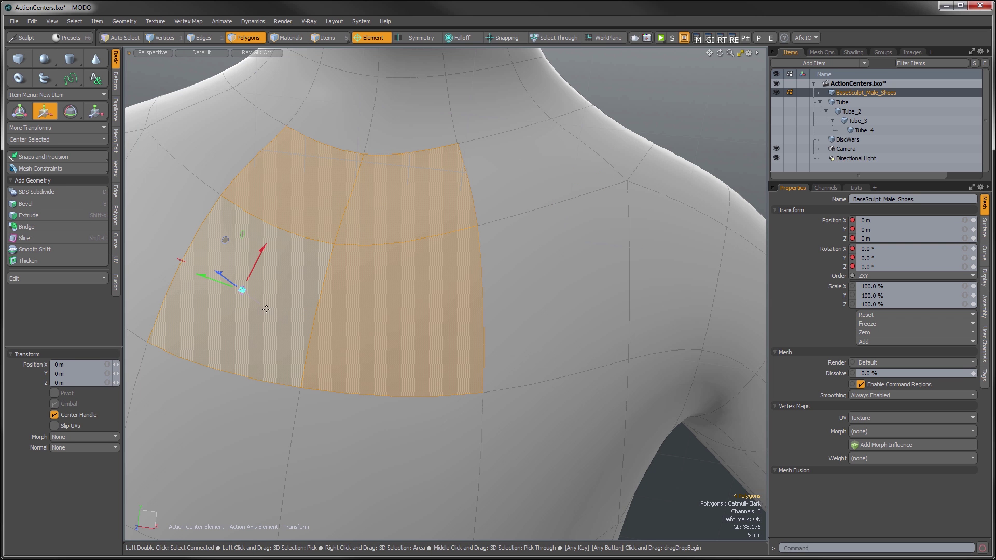
click(387, 309)
click(511, 245)
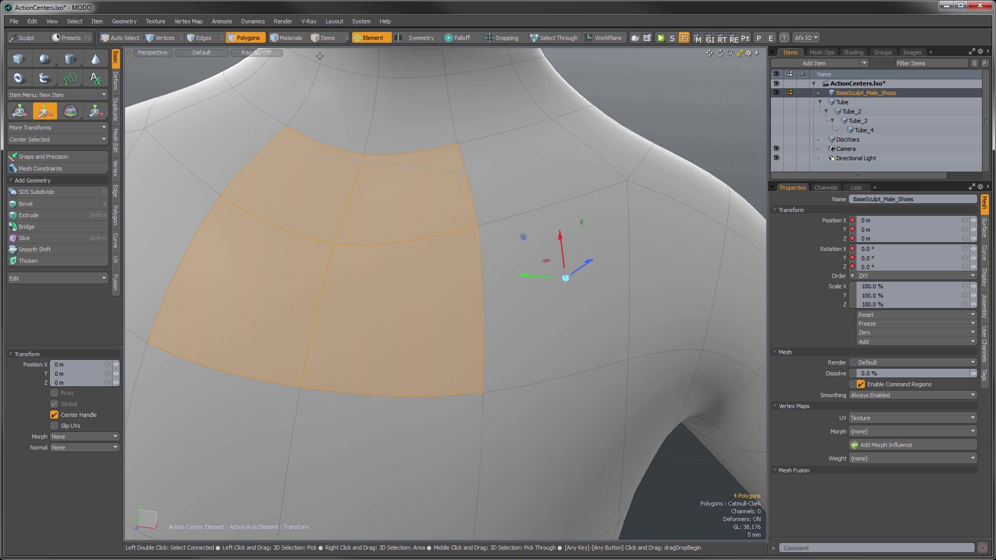
Step: Set the Element Mode to Auto and place the Move handle at various points on the chest polygons
click(374, 38)
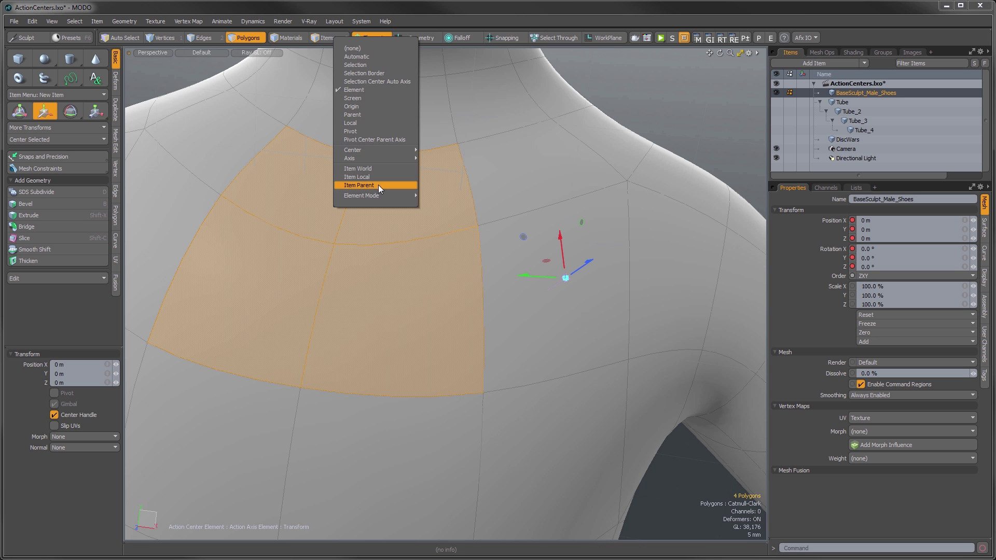
click(424, 196)
click(499, 233)
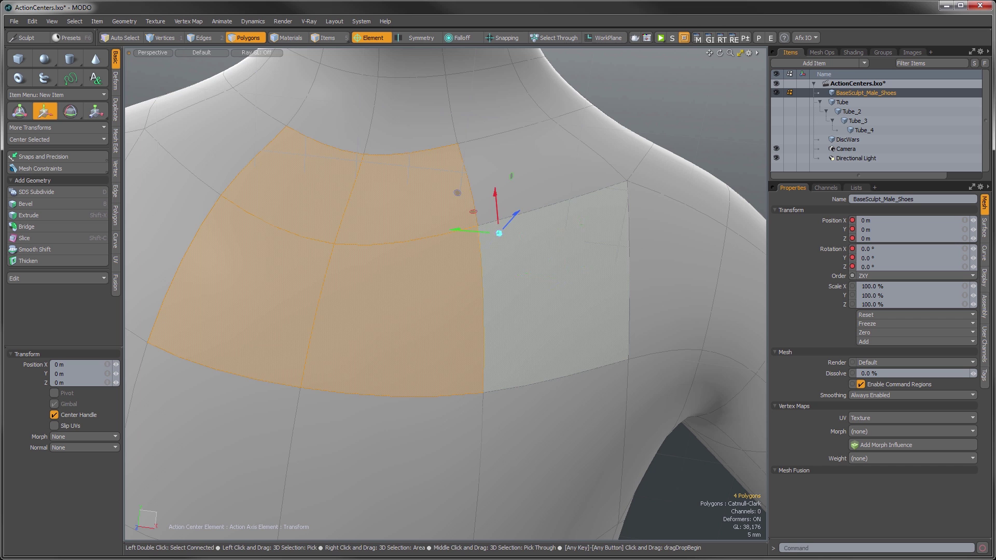
click(586, 207)
click(595, 278)
click(508, 351)
click(593, 349)
click(601, 209)
click(527, 233)
click(396, 291)
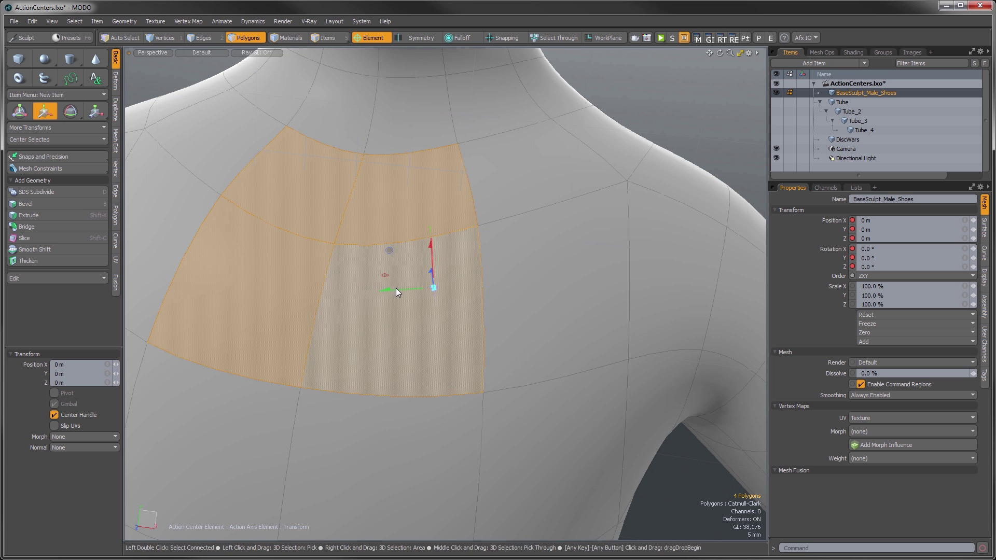
Step: Set the Element Mode to Edge Center and place the Move handle on the midpoints of several chest and shoulder edges
click(463, 228)
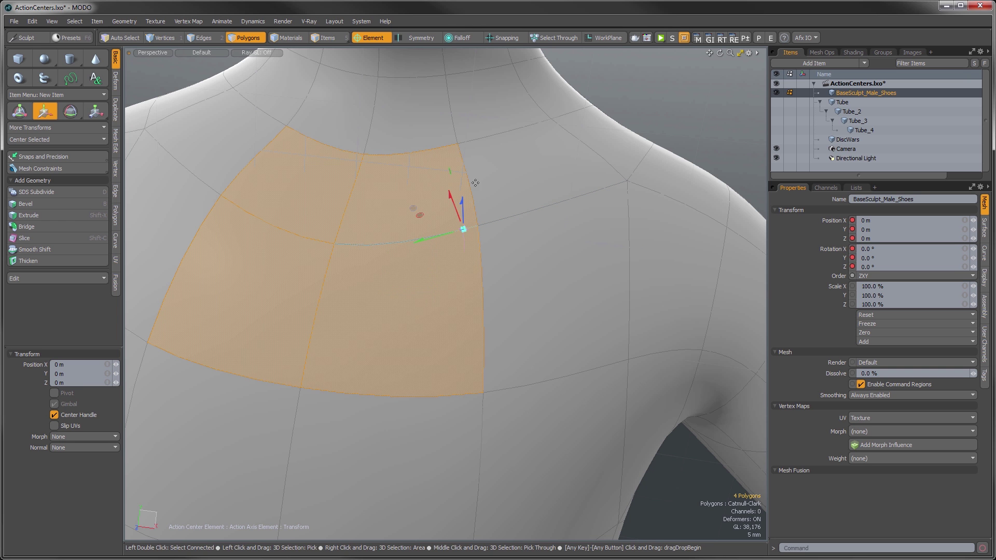
click(371, 37)
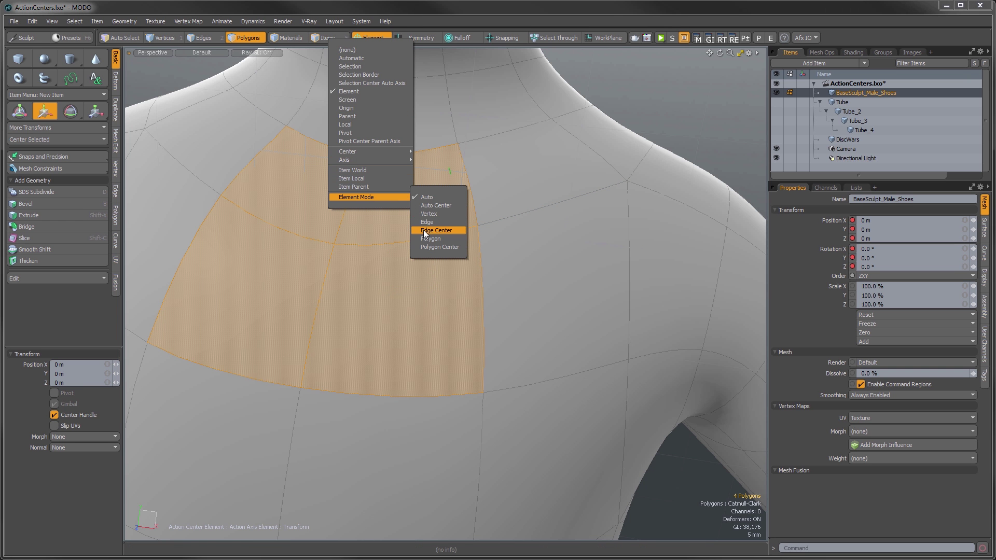
click(454, 269)
click(481, 301)
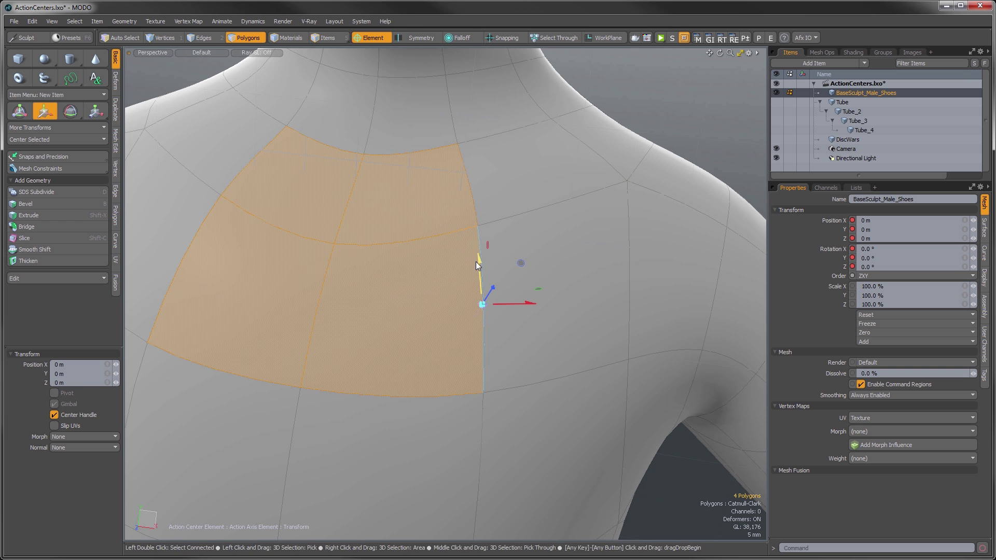
click(484, 226)
click(507, 131)
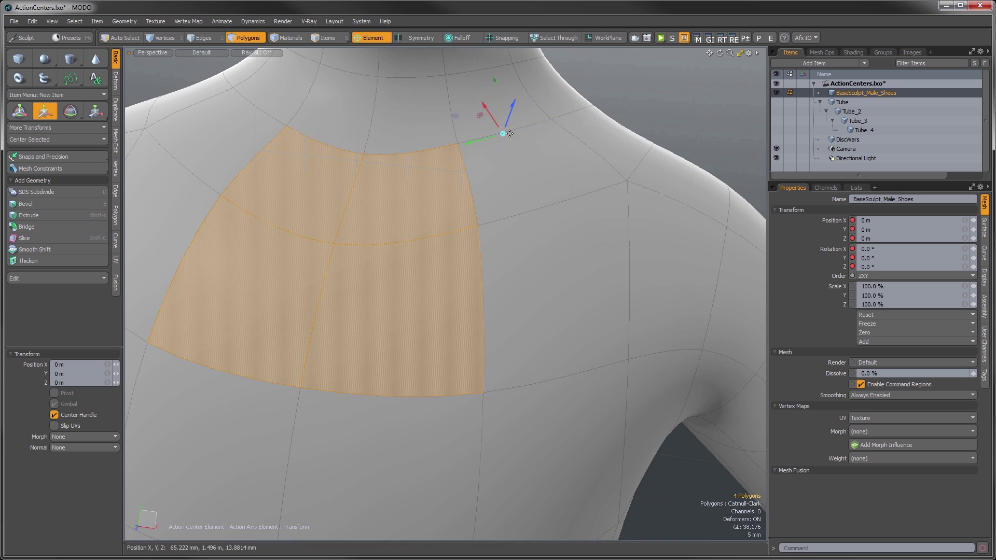
click(536, 107)
click(579, 138)
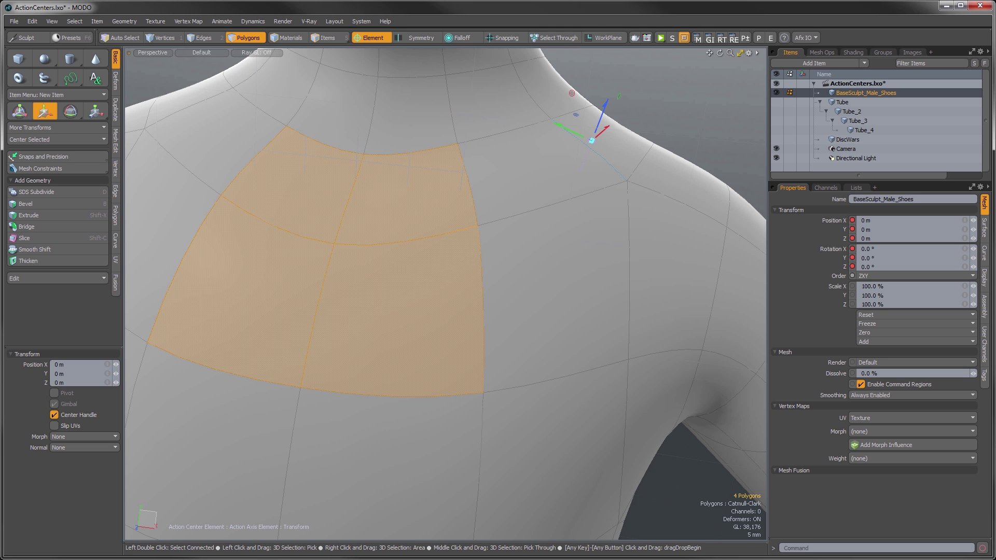
click(463, 189)
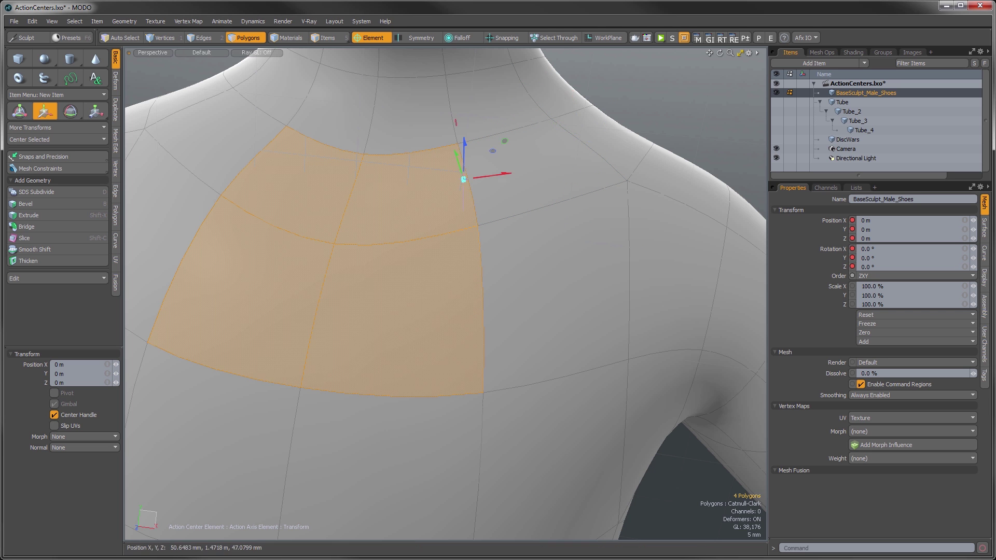
click(530, 216)
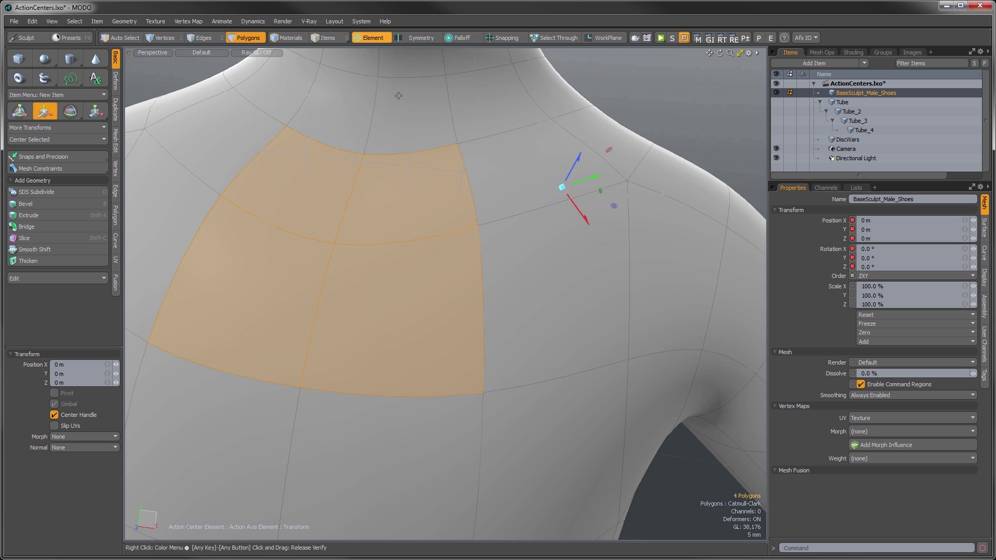
Step: Review the remaining Element Mode options of the Action Center
click(366, 36)
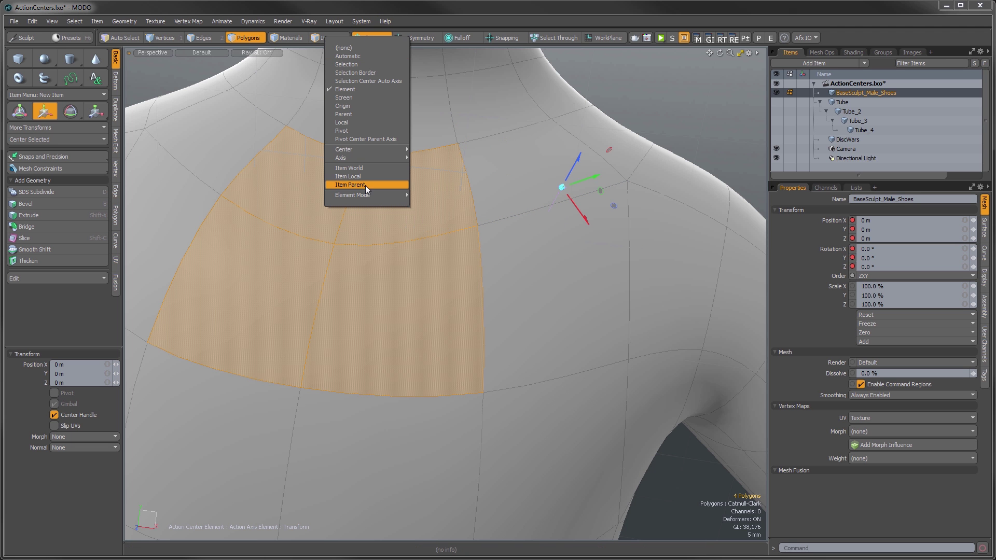
mouse_move(367, 194)
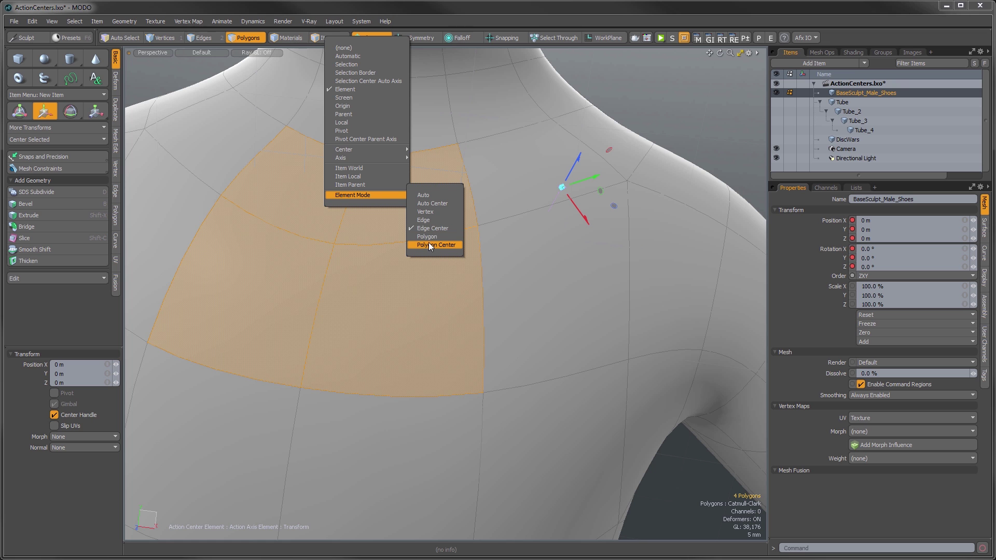
click(442, 203)
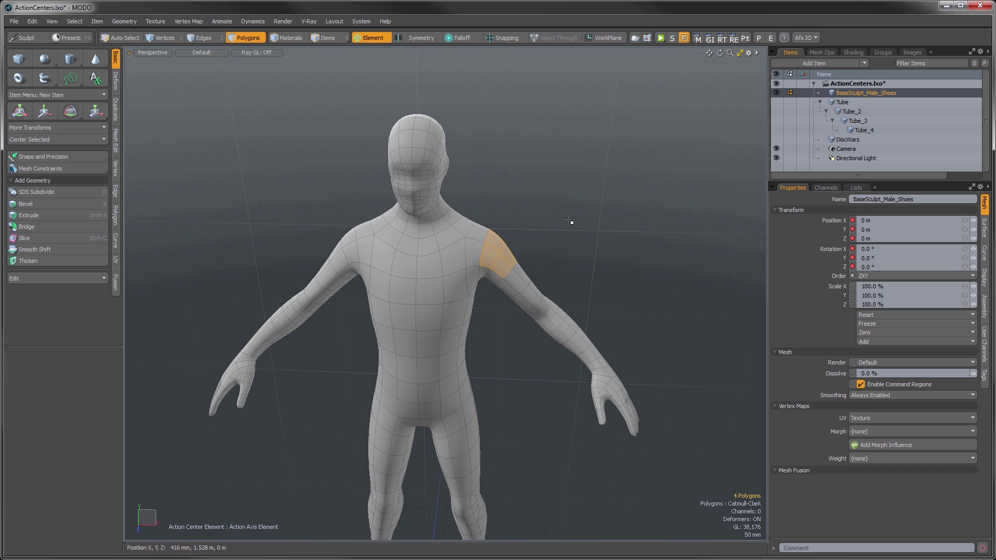
Step: Set the Action Center to Automatic, check the Move handle on the four selected shoulder polygons, and drop the tool
ctrl+alt+drag(528, 231, 438, 332)
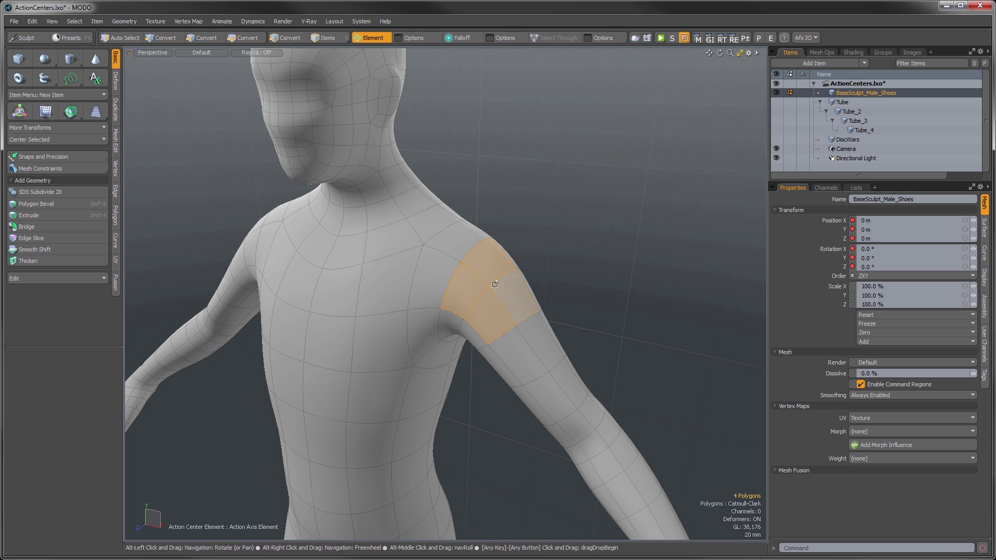
ctrl+alt+drag(493, 283, 480, 288)
key(alt+a)
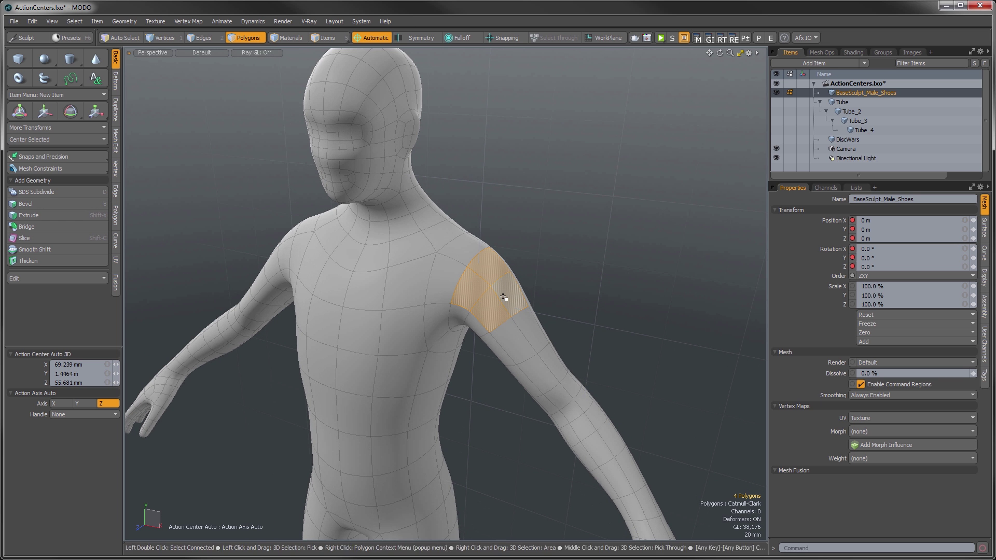
key(w)
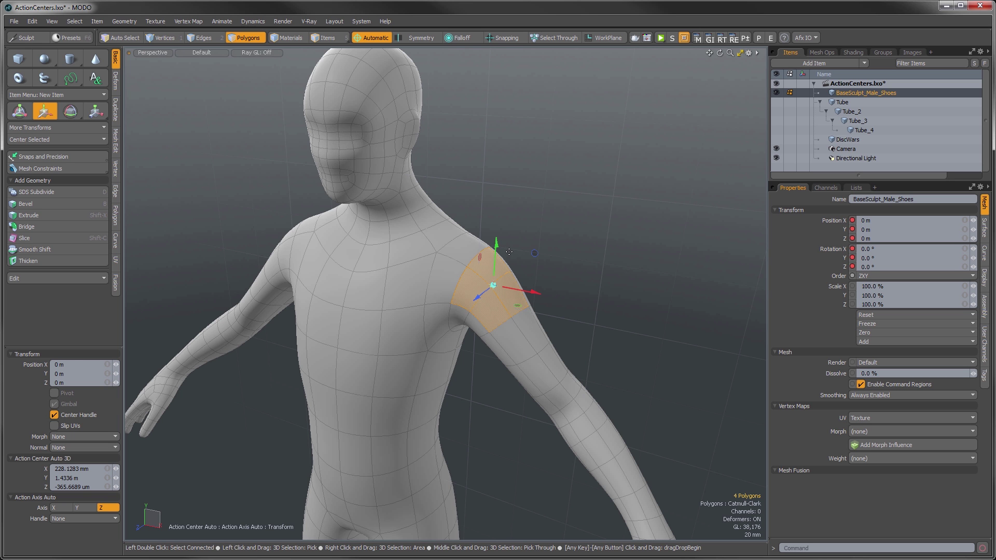
key(q)
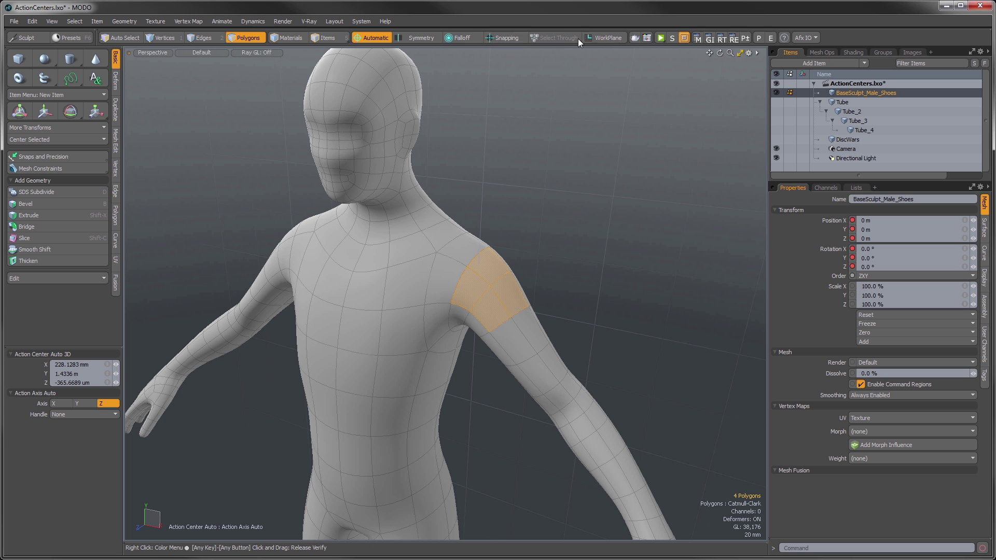
Step: Align the work plane to the selected shoulder polygons and activate the Move tool to inspect its handle from several angles
click(602, 39)
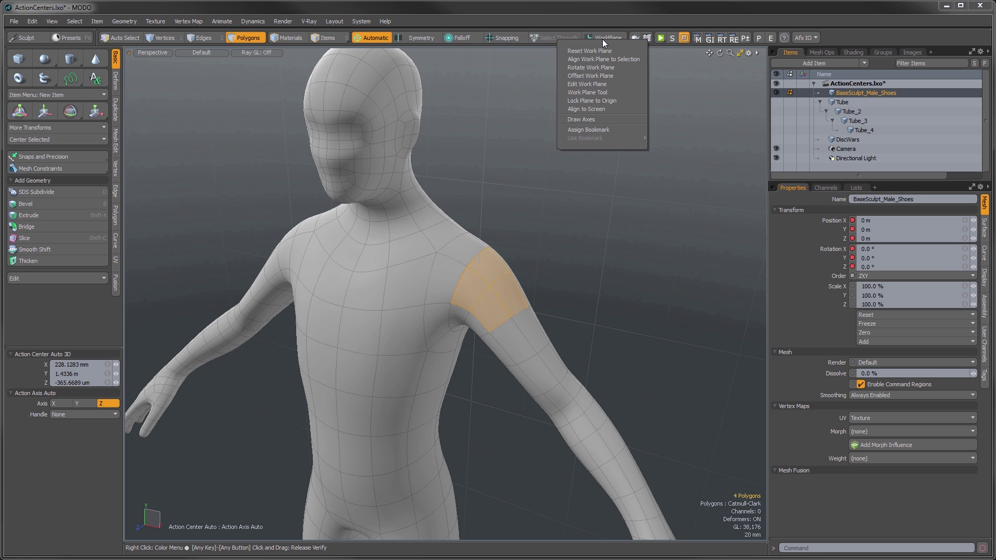
click(598, 58)
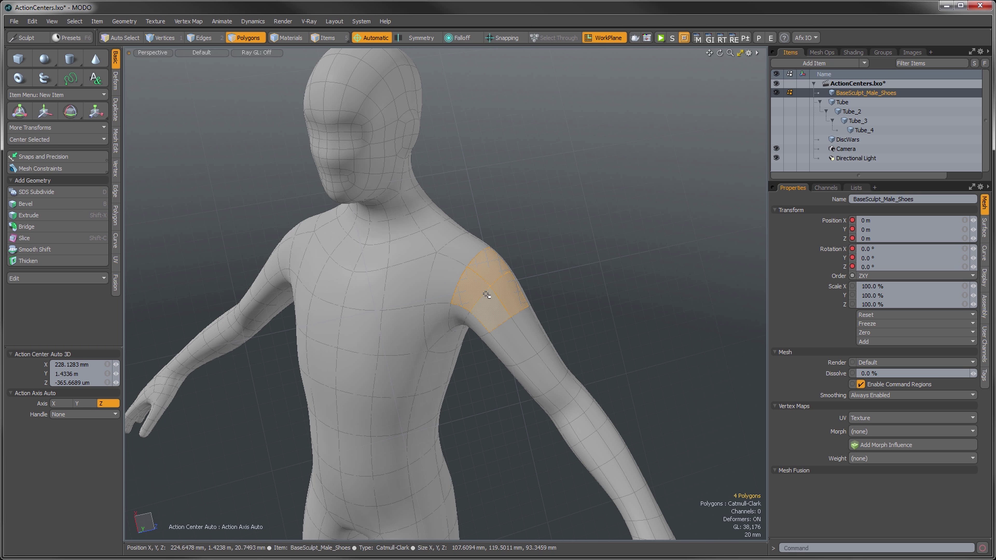
key(w)
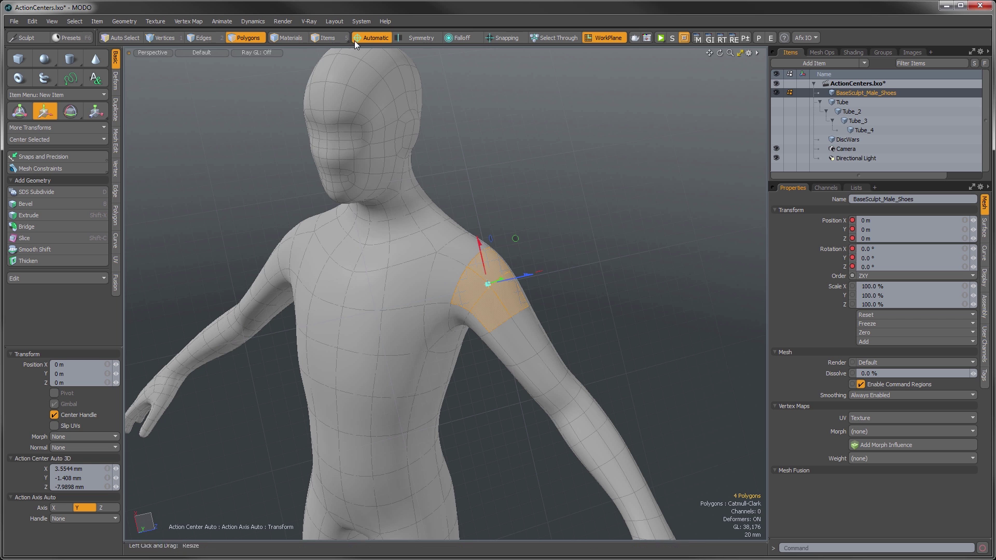
alt+drag(508, 299, 471, 272)
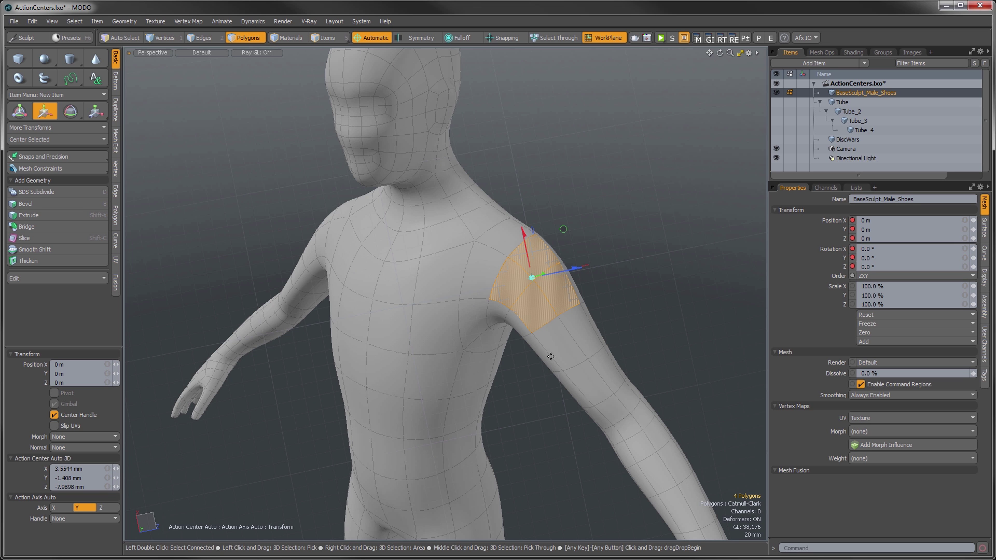
ctrl+alt+drag(519, 316, 540, 289)
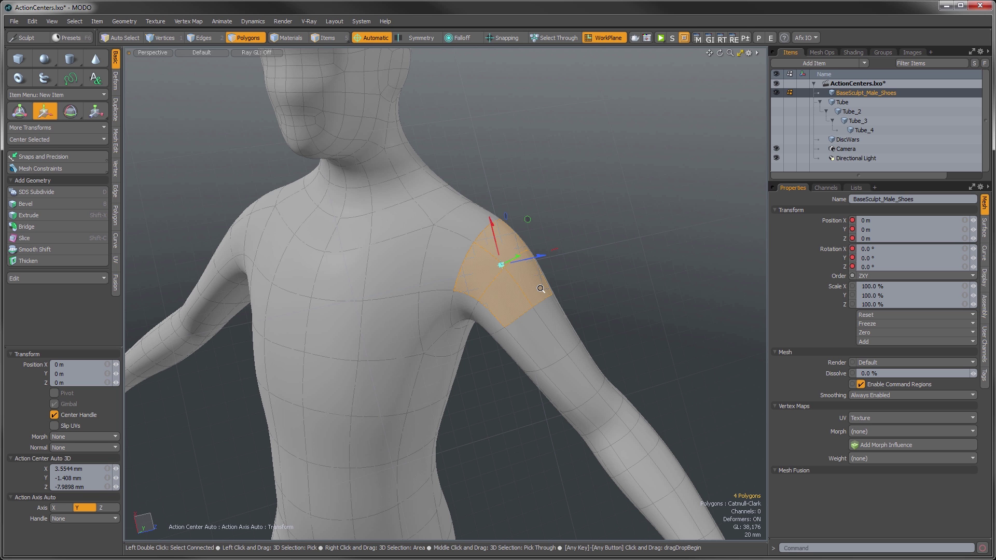
alt+drag(540, 289, 522, 227)
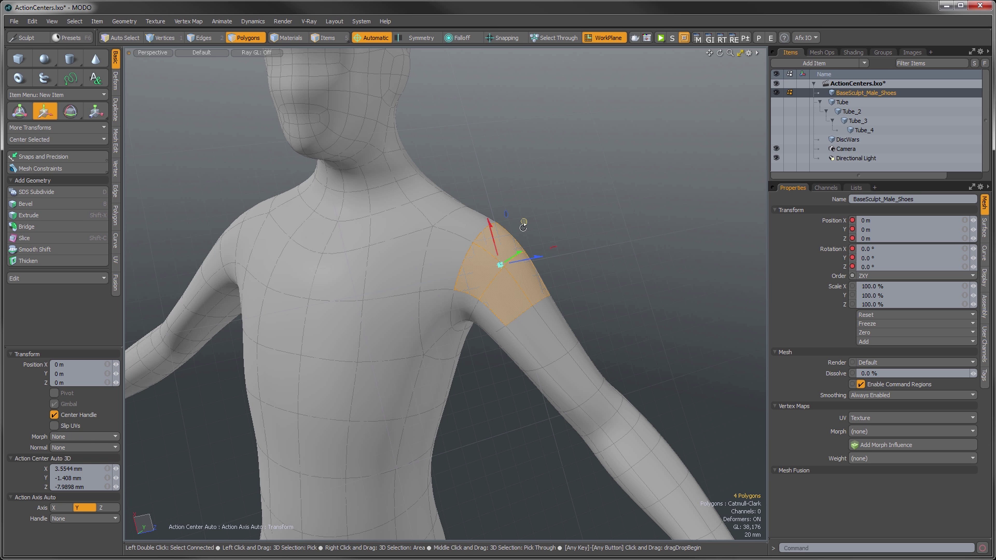
alt+drag(523, 227, 474, 276)
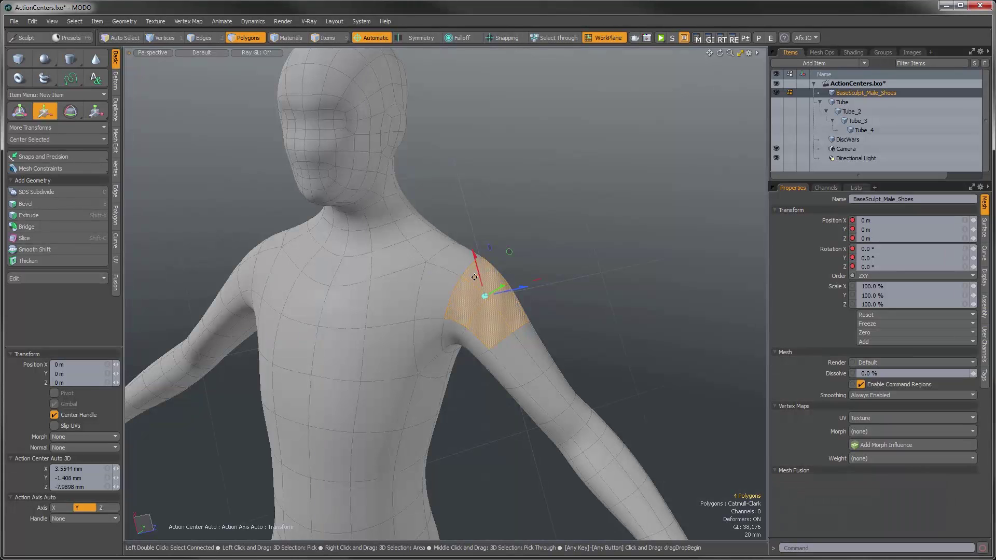